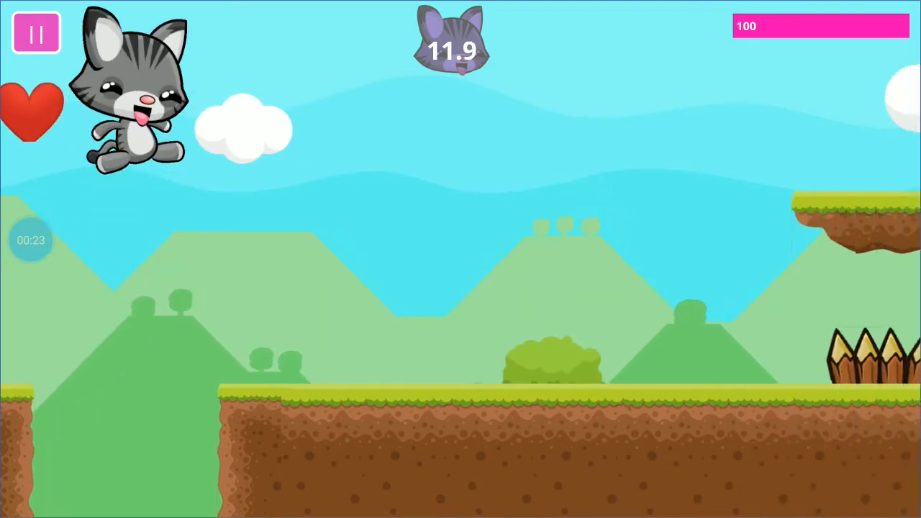
{"action": "key", "text": "space"}
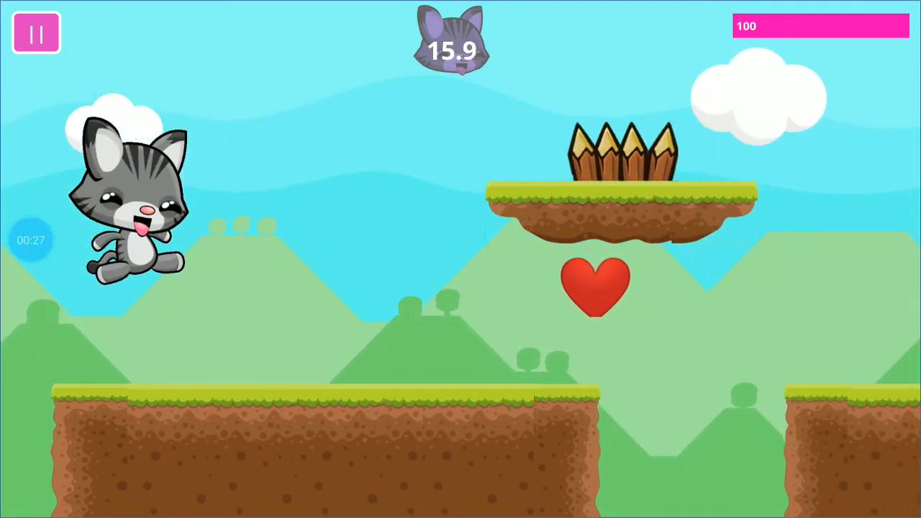
{"action": "left_click", "coordinate": [491, 313]}
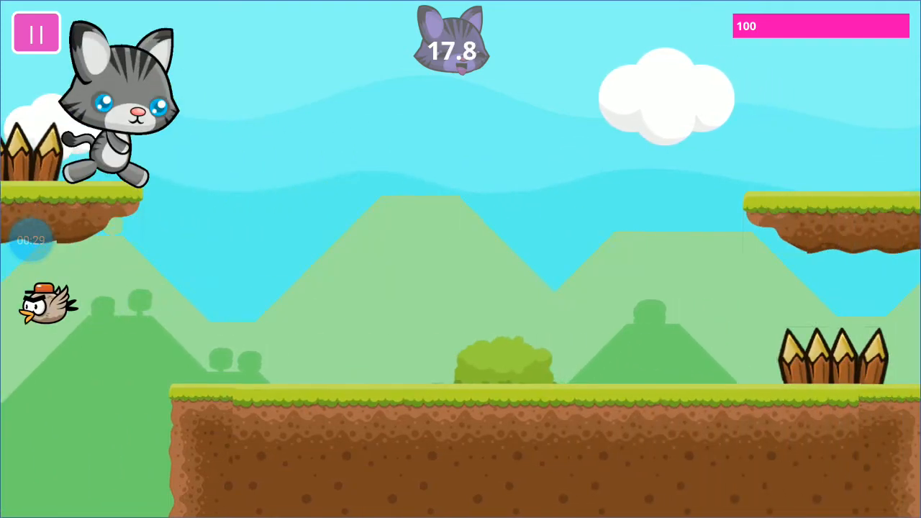
{"action": "left_click", "coordinate": [715, 159]}
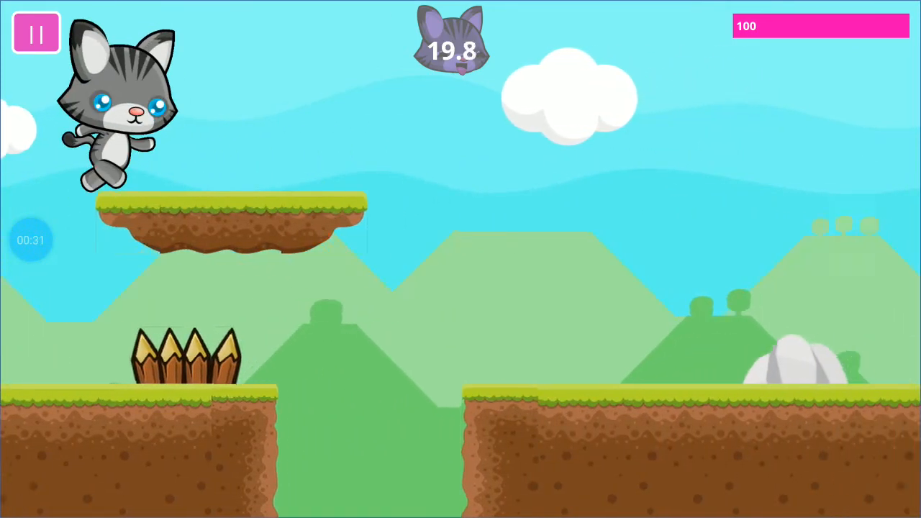
{"action": "left_click", "coordinate": [715, 159]}
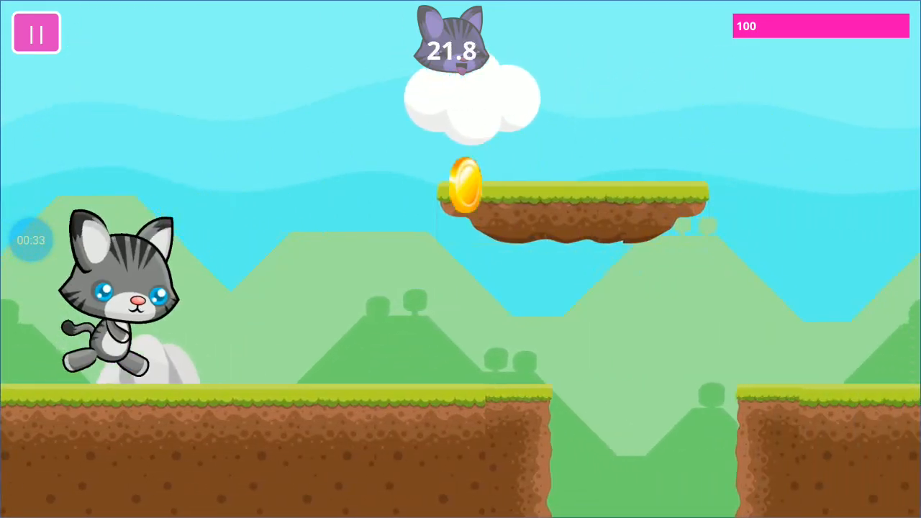
{"action": "left_click", "coordinate": [547, 263]}
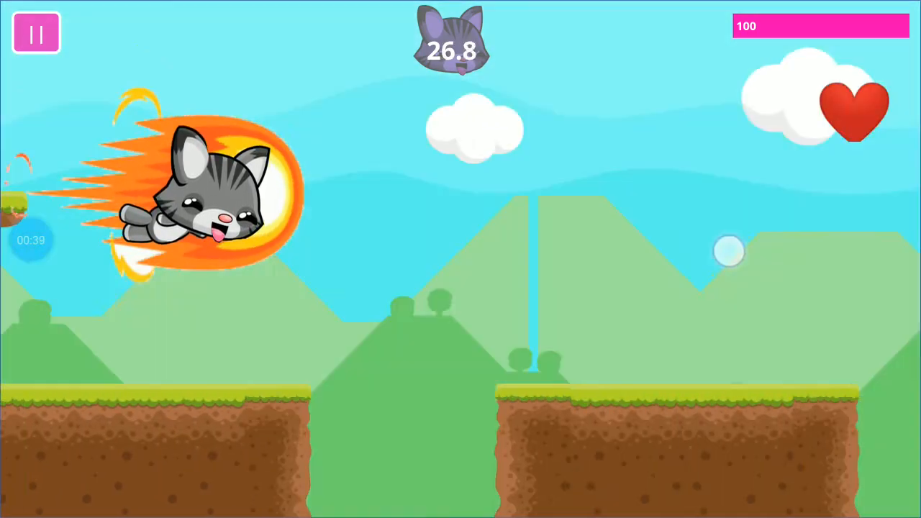
{"action": "left_click", "coordinate": [759, 222]}
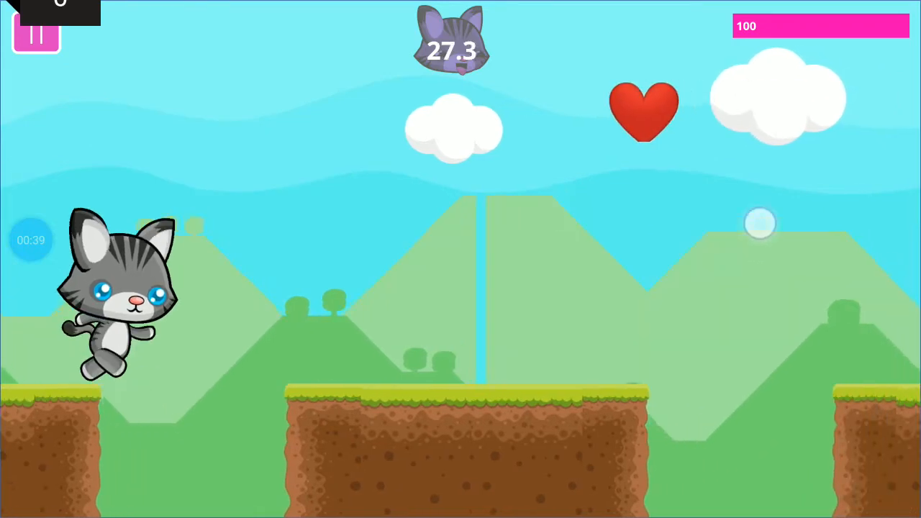
{"action": "left_click", "coordinate": [665, 134]}
{"action": "left_click", "coordinate": [531, 151]}
{"action": "left_click", "coordinate": [465, 198]}
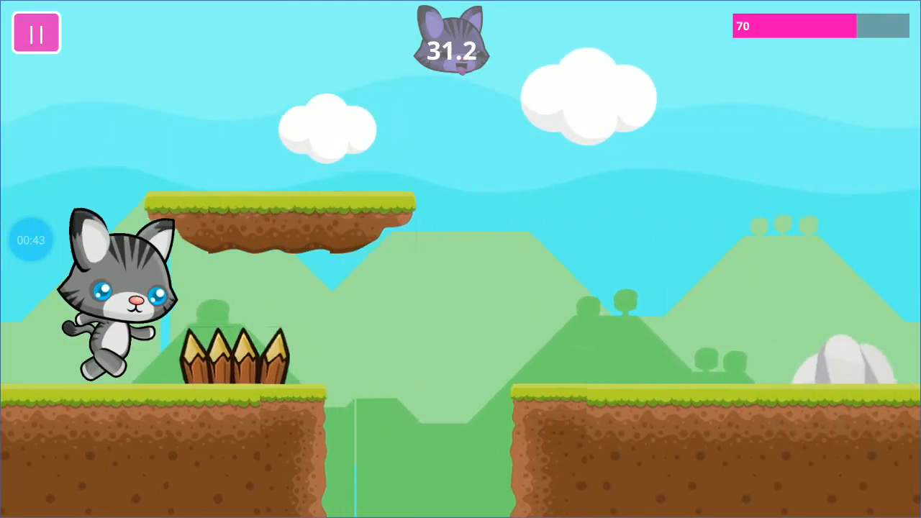
{"action": "left_click", "coordinate": [617, 108]}
{"action": "left_click", "coordinate": [717, 23]}
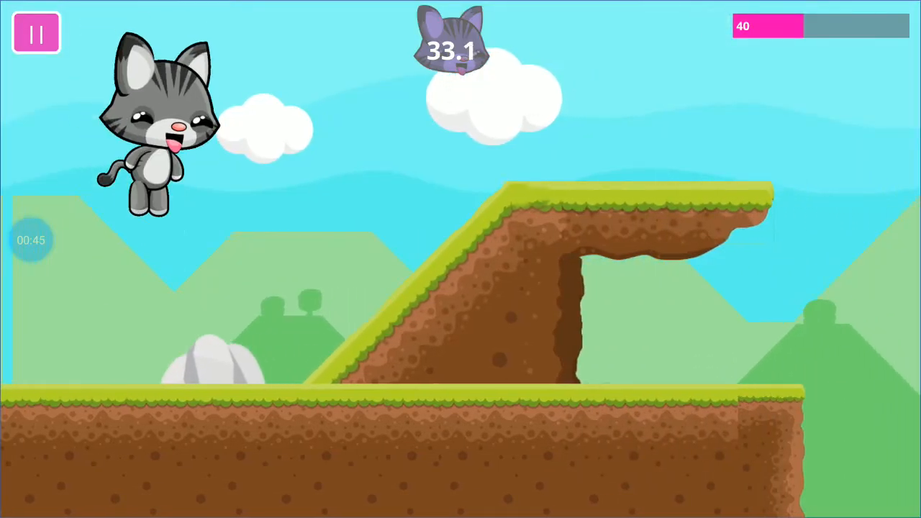
{"action": "left_click", "coordinate": [751, 100]}
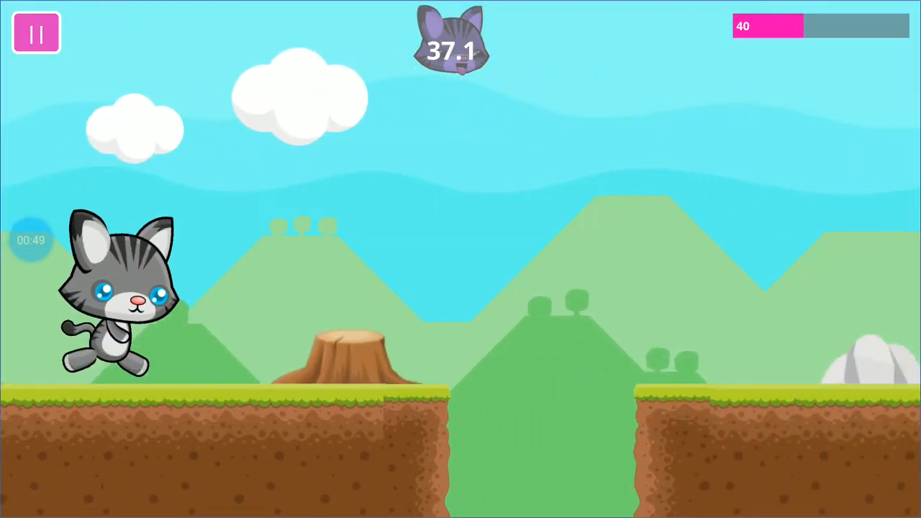
{"action": "left_click", "coordinate": [771, 159]}
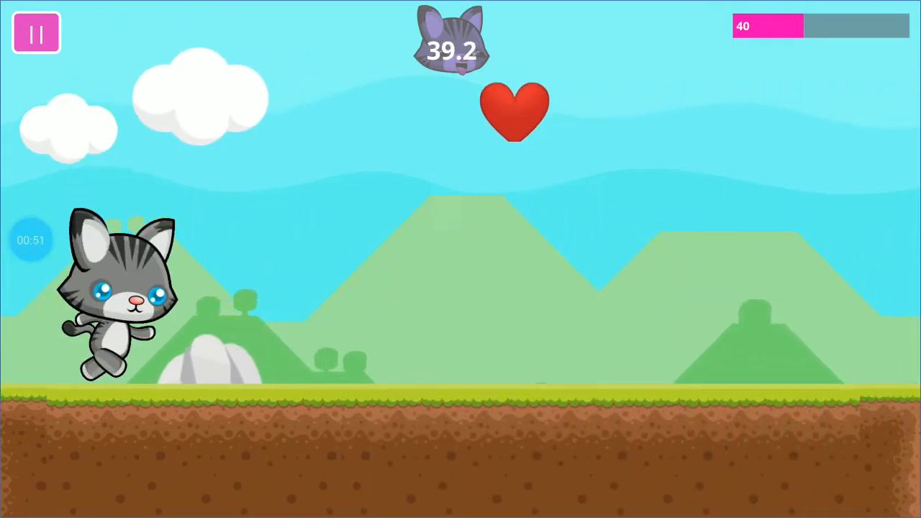
{"action": "left_click", "coordinate": [566, 243]}
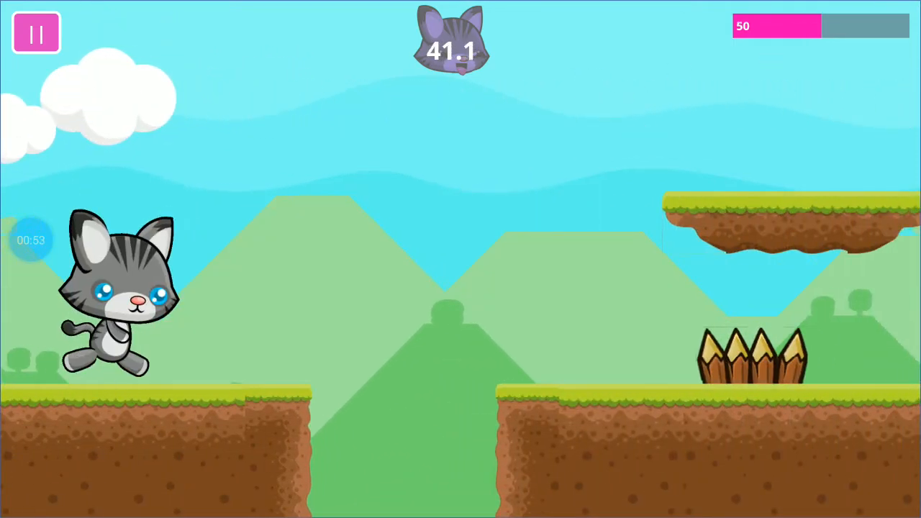
{"action": "left_click", "coordinate": [825, 46]}
{"action": "left_click", "coordinate": [635, 181]}
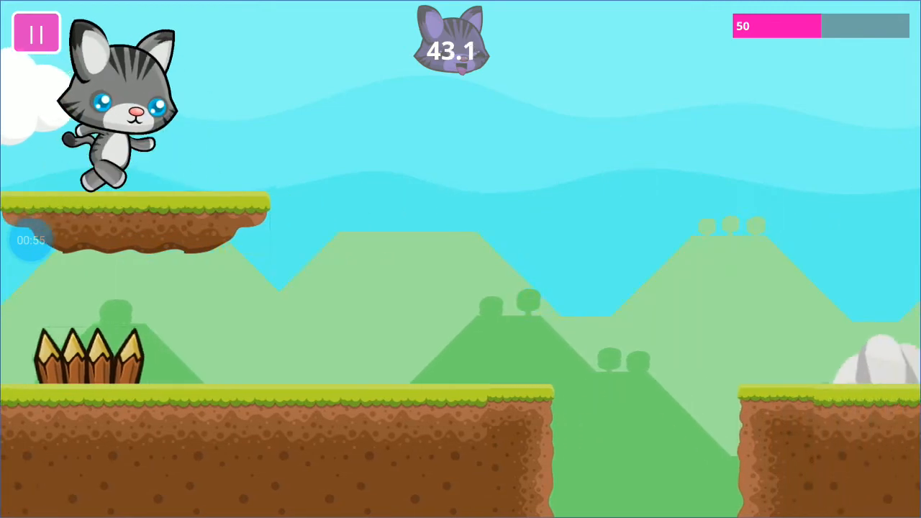
{"action": "left_click", "coordinate": [636, 181]}
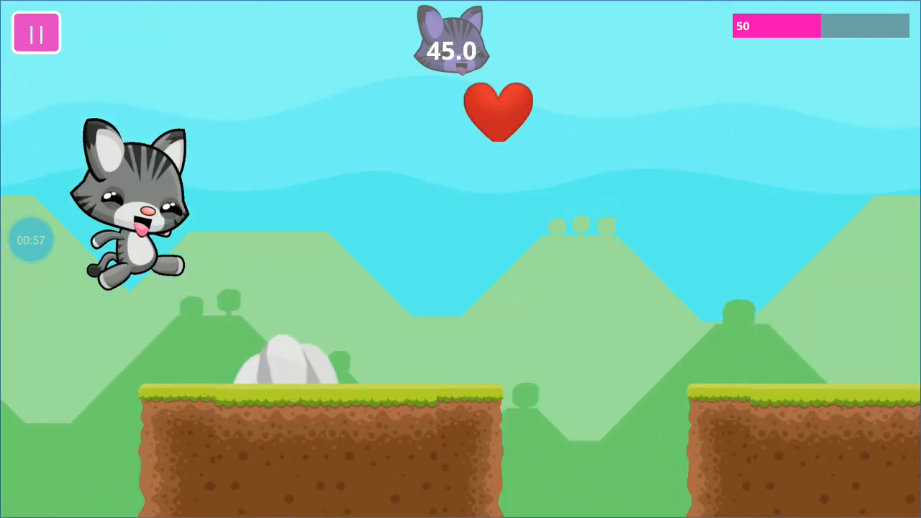
{"action": "left_click", "coordinate": [624, 175]}
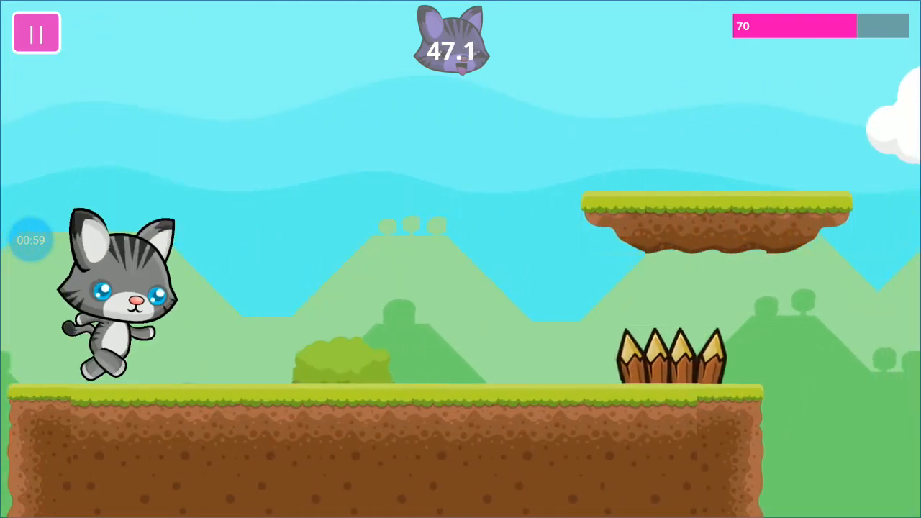
{"action": "left_click", "coordinate": [625, 176]}
{"action": "left_click", "coordinate": [625, 177]}
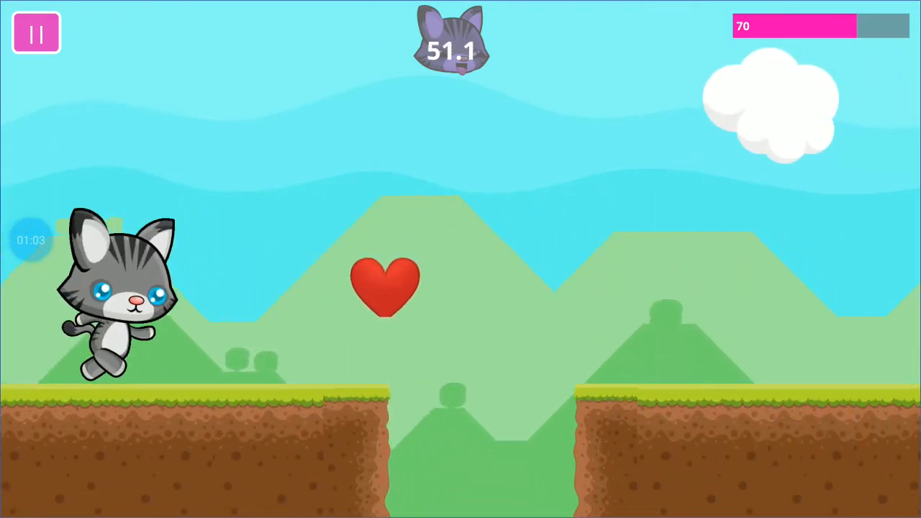
{"action": "left_click", "coordinate": [645, 253]}
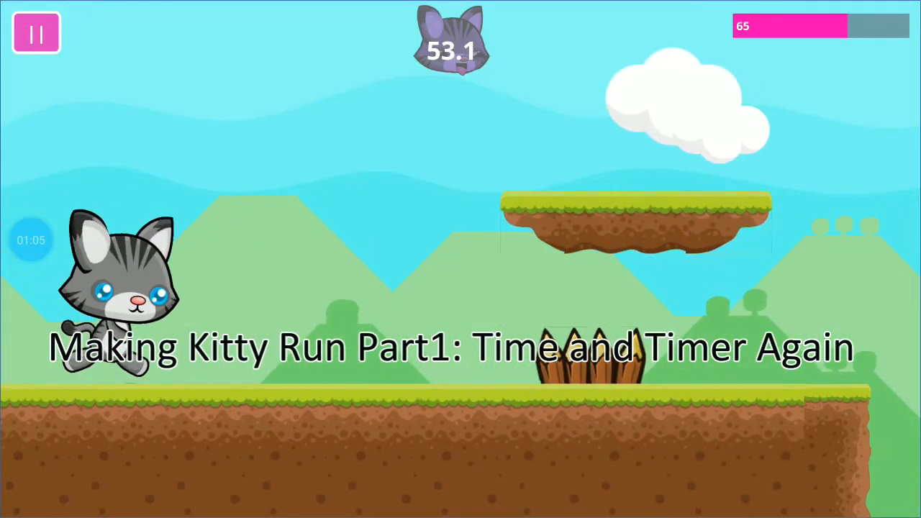
{"action": "left_click", "coordinate": [704, 210]}
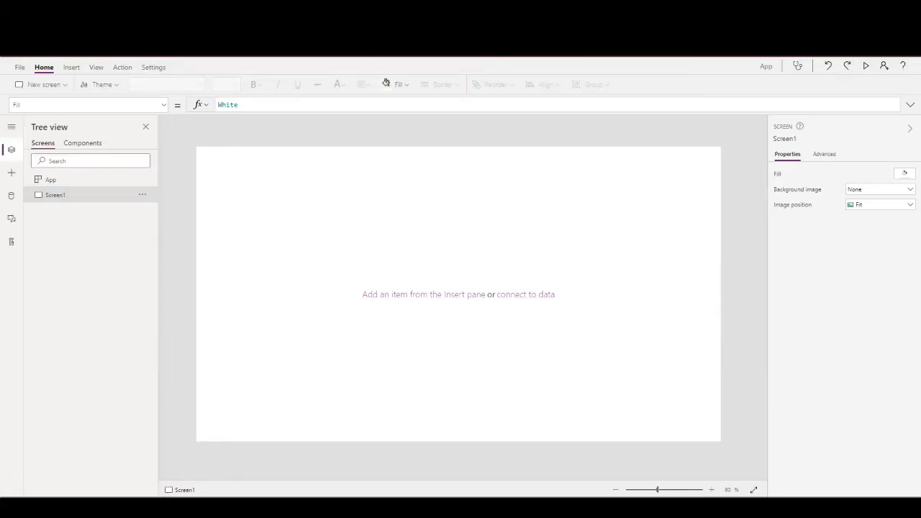
Insert a Timer control on Screen1.
{"action": "left_click", "coordinate": [78, 66]}
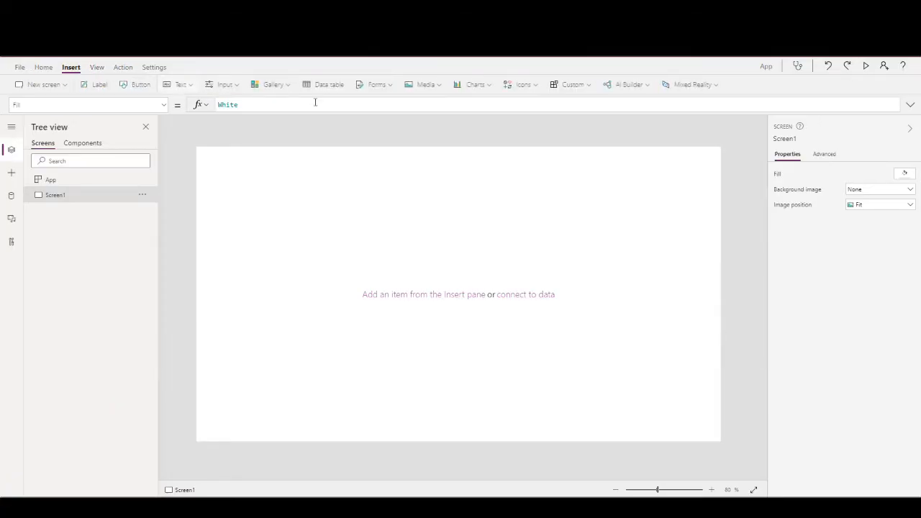
{"action": "left_click", "coordinate": [224, 84]}
{"action": "scroll", "coordinate": [209, 167], "scroll_direction": "down", "scroll_amount": 3}
{"action": "left_click", "coordinate": [232, 207]}
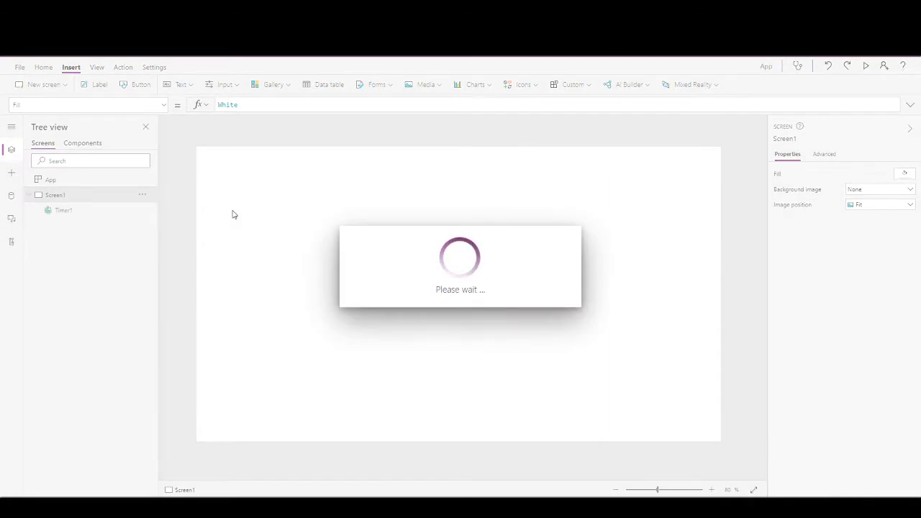
Preview the app to try out the timer, and return to editing Screen1.
{"action": "left_click", "coordinate": [866, 68]}
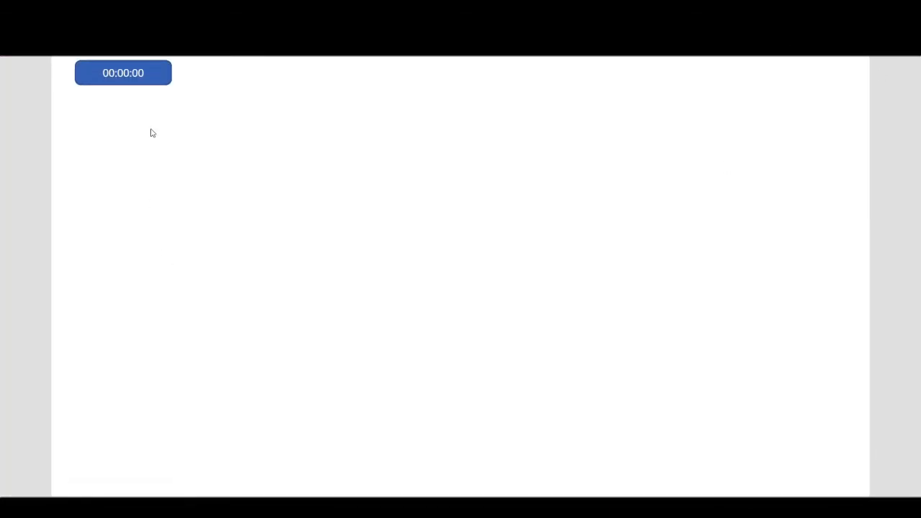
{"action": "left_click", "coordinate": [113, 81]}
{"action": "key", "text": "Escape"}
{"action": "left_click", "coordinate": [539, 301]}
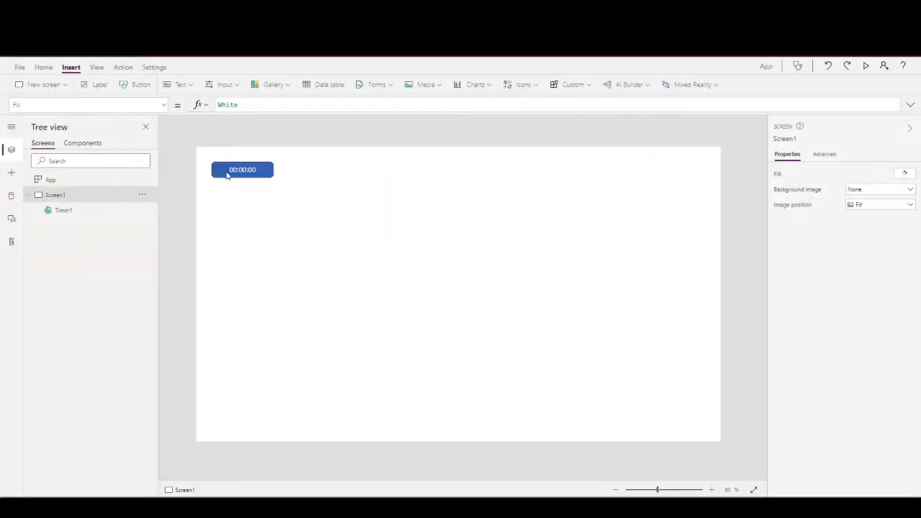
Rename the timer control as GameTimer.
{"action": "double_click", "coordinate": [64, 210]}
{"action": "type", "text": "C"}
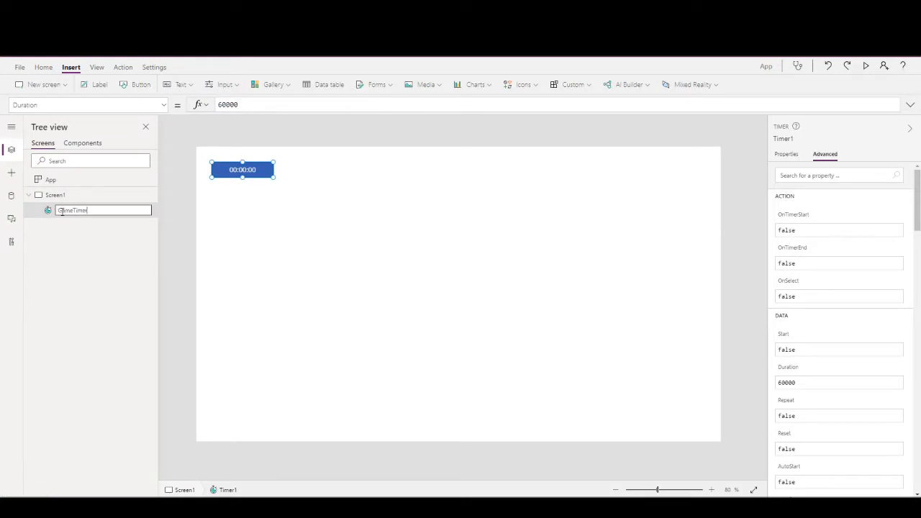
{"action": "key", "text": "Return"}
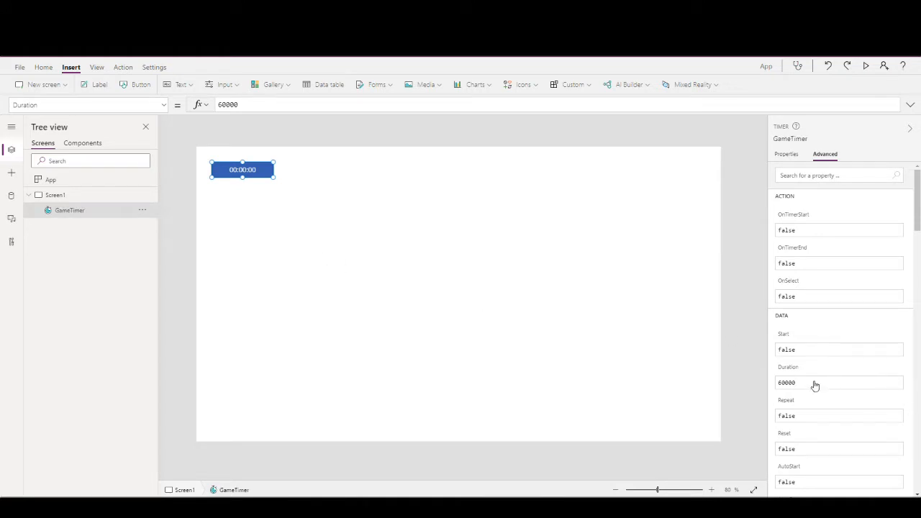
Set the GameTimer's Duration property to 500.
{"action": "key", "text": "ctrl+a"}
{"action": "type", "text": "500"}
{"action": "left_click", "coordinate": [816, 379]}
{"action": "type", "text": "0"}
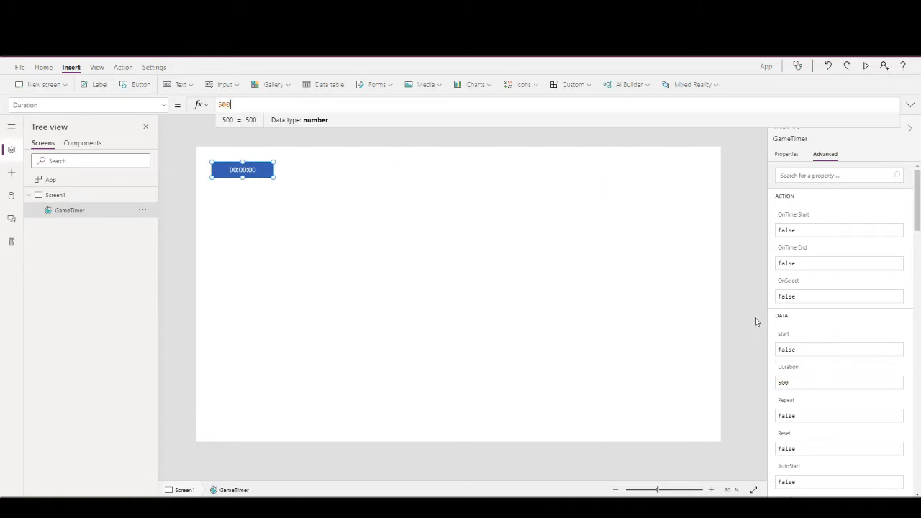
Reduce the GameTimer's Text formula to Self.Value by removing the time conversion and formatting, and deselect the timer.
{"action": "scroll", "coordinate": [843, 425], "scroll_direction": "down", "scroll_amount": 5}
{"action": "scroll", "coordinate": [841, 418], "scroll_direction": "up", "scroll_amount": 2}
{"action": "left_click", "coordinate": [803, 292]}
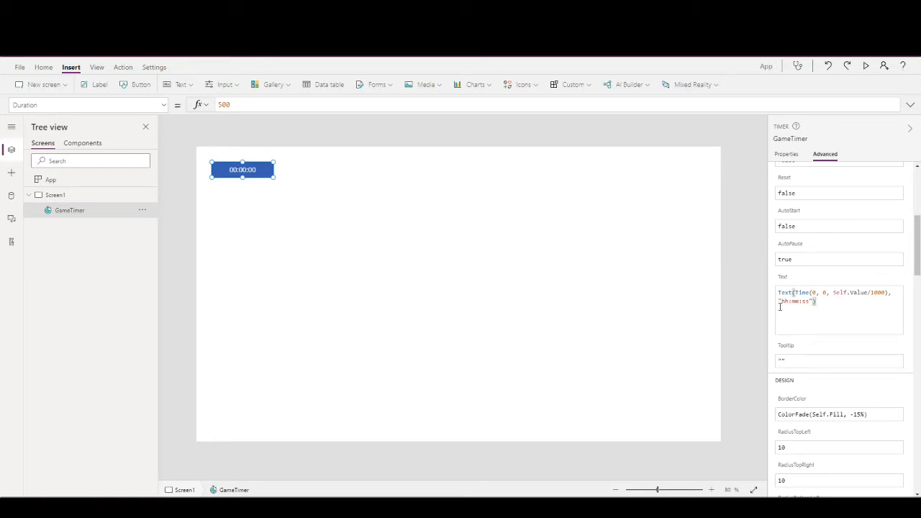
{"action": "left_click_drag", "start_coordinate": [832, 295], "coordinate": [753, 266]}
{"action": "key", "text": "BackSpace"}
{"action": "left_click_drag", "start_coordinate": [816, 292], "coordinate": [880, 292]}
{"action": "key", "text": "BackSpace"}
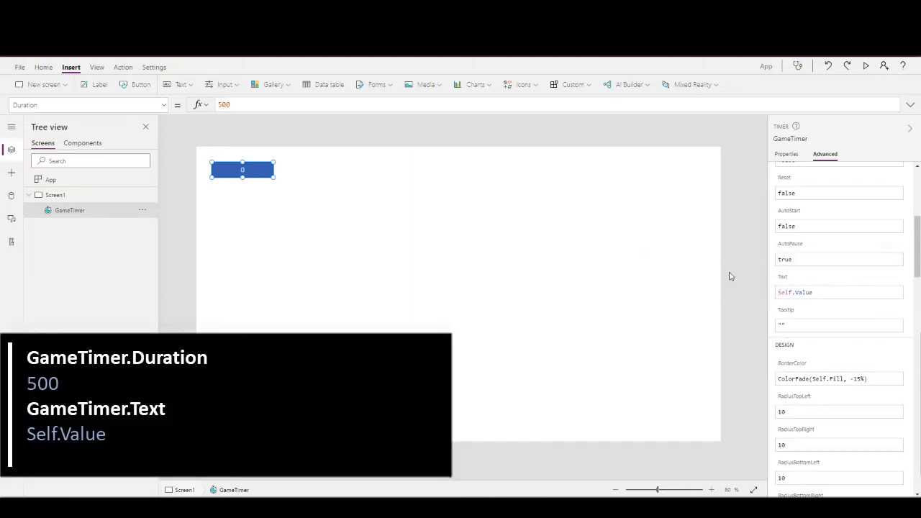
{"action": "left_click", "coordinate": [727, 277]}
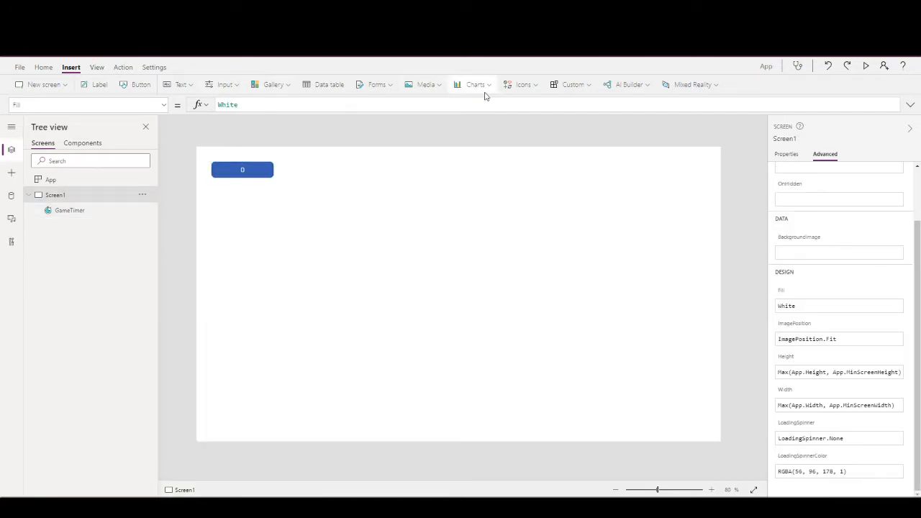
Insert a Rectangle shape, place it beside the timer as a thin horizontal bar of the same height, and duplicate it.
{"action": "left_click", "coordinate": [491, 88]}
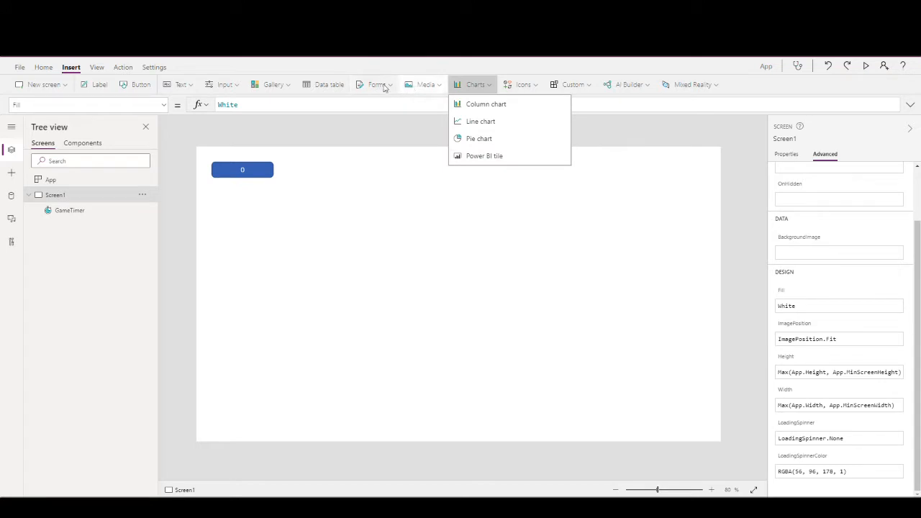
{"action": "left_click", "coordinate": [525, 86]}
{"action": "scroll", "coordinate": [547, 177], "scroll_direction": "down", "scroll_amount": 10}
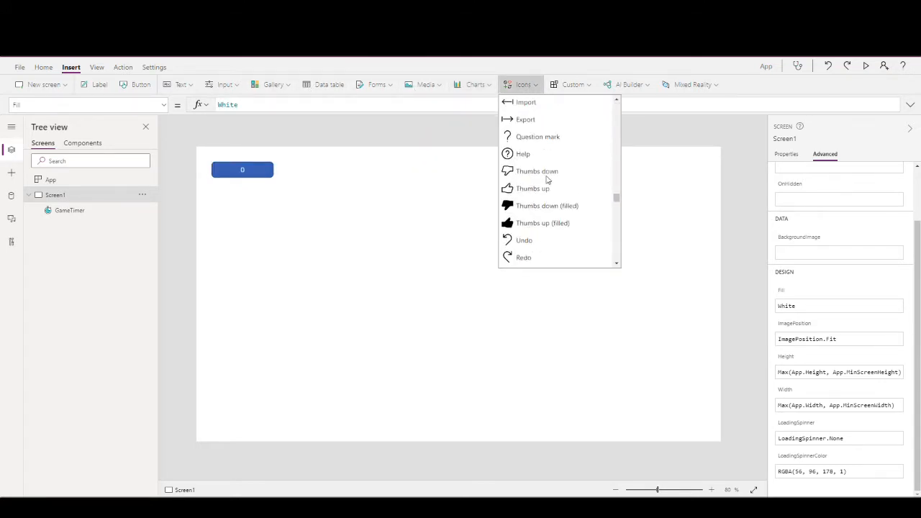
{"action": "scroll", "coordinate": [544, 177], "scroll_direction": "down", "scroll_amount": 5}
{"action": "scroll", "coordinate": [540, 179], "scroll_direction": "up", "scroll_amount": 2}
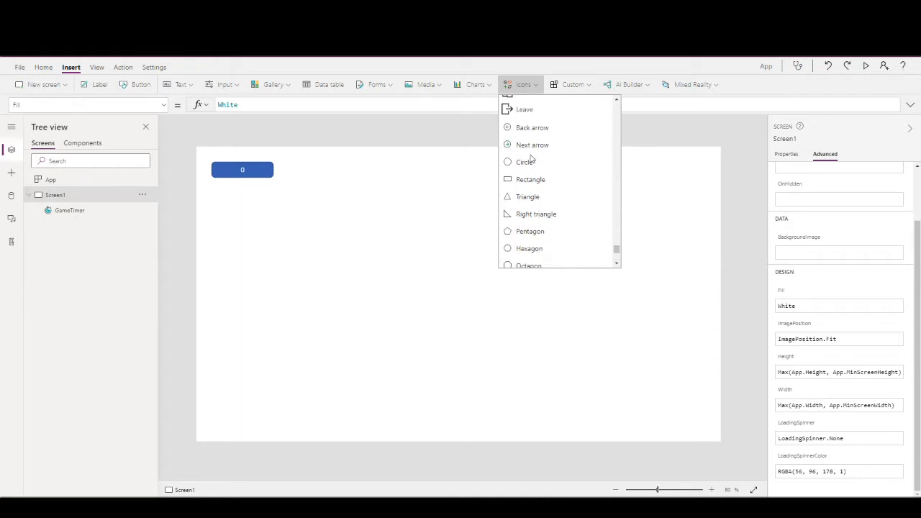
{"action": "left_click", "coordinate": [540, 185]}
{"action": "left_click_drag", "start_coordinate": [253, 187], "coordinate": [406, 177]}
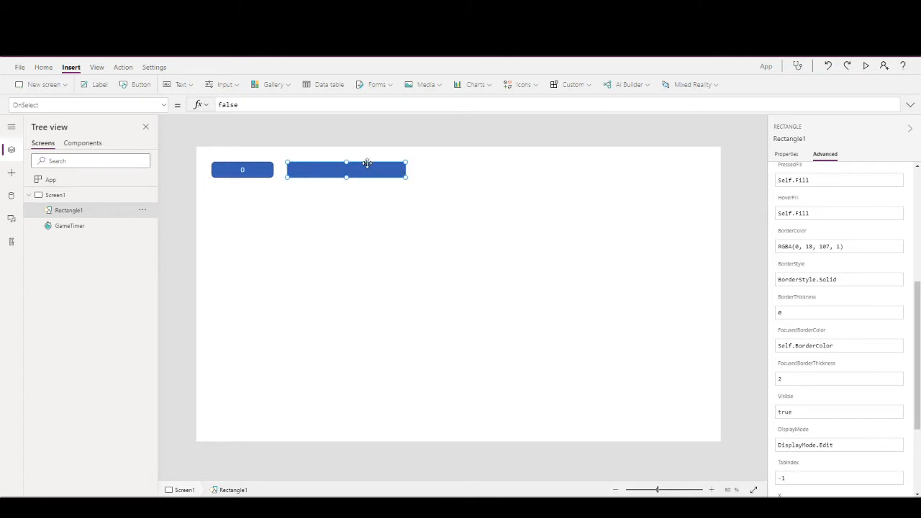
{"action": "key", "text": "ctrl+v"}
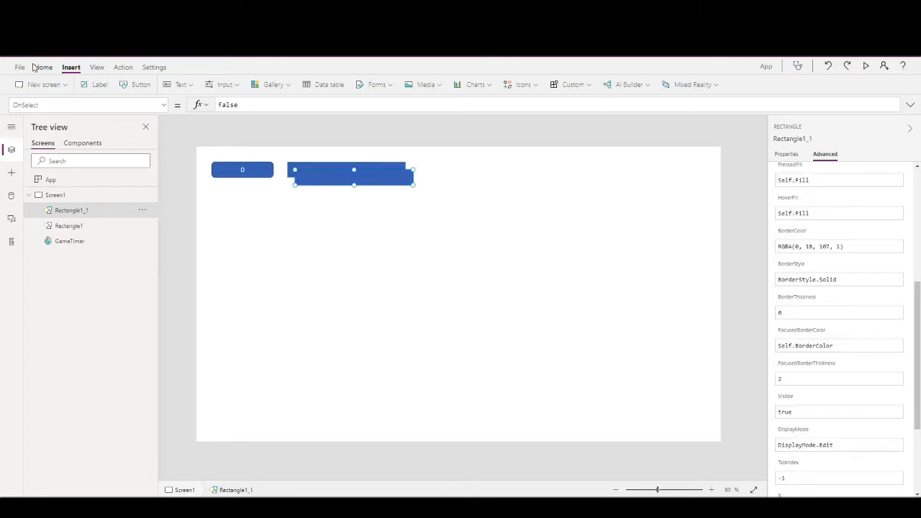
Rename the original rectangle as Backbar and its duplicate as Frontbar.
{"action": "double_click", "coordinate": [82, 226]}
{"action": "type", "text": "Backbar"}
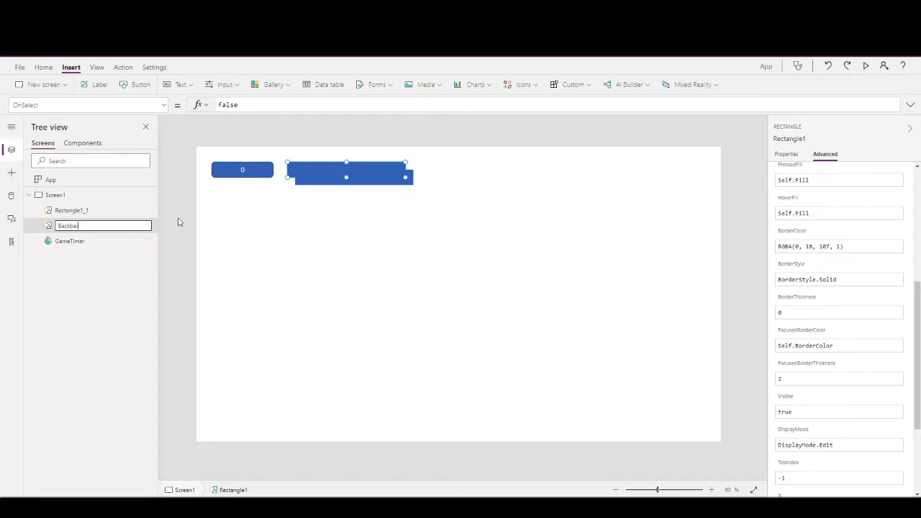
{"action": "key", "text": "Escape"}
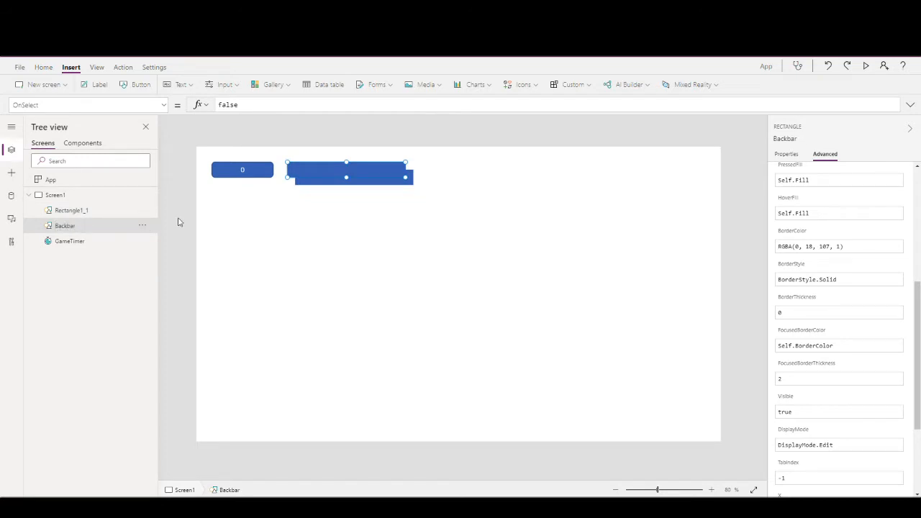
{"action": "double_click", "coordinate": [127, 210]}
{"action": "type", "text": "R"}
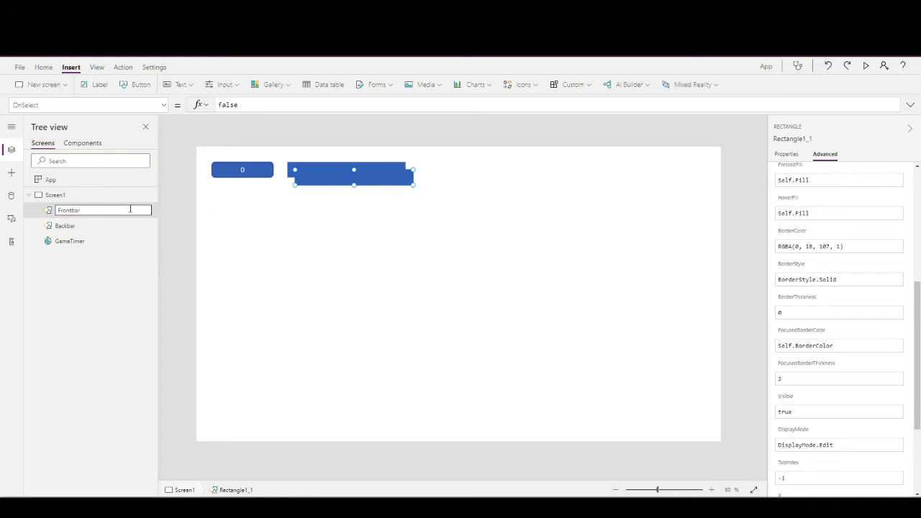
{"action": "type", "text": "rontbar"}
{"action": "left_click", "coordinate": [176, 202]}
Fill the Frontbar rectangle with the standard green color, RGBA(54, 176, 75, 1).
{"action": "left_click", "coordinate": [317, 183]}
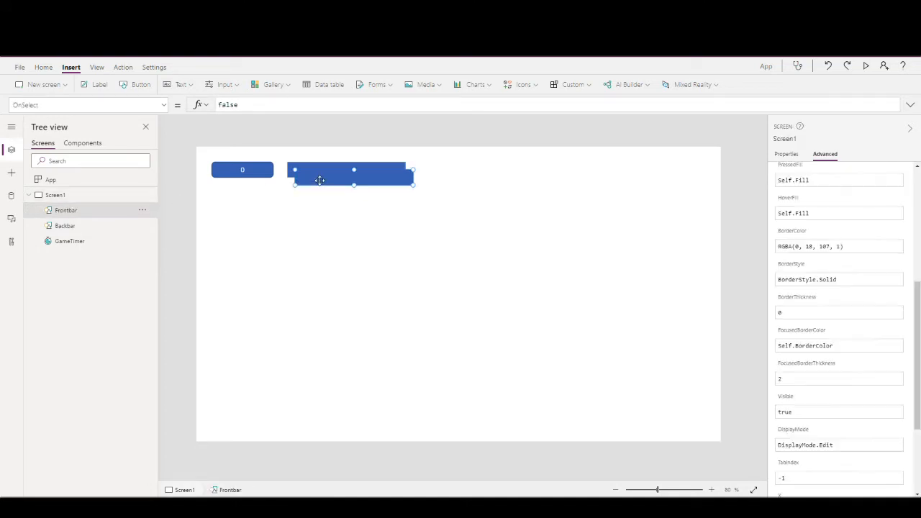
{"action": "left_click", "coordinate": [43, 67]}
{"action": "left_click", "coordinate": [400, 84]}
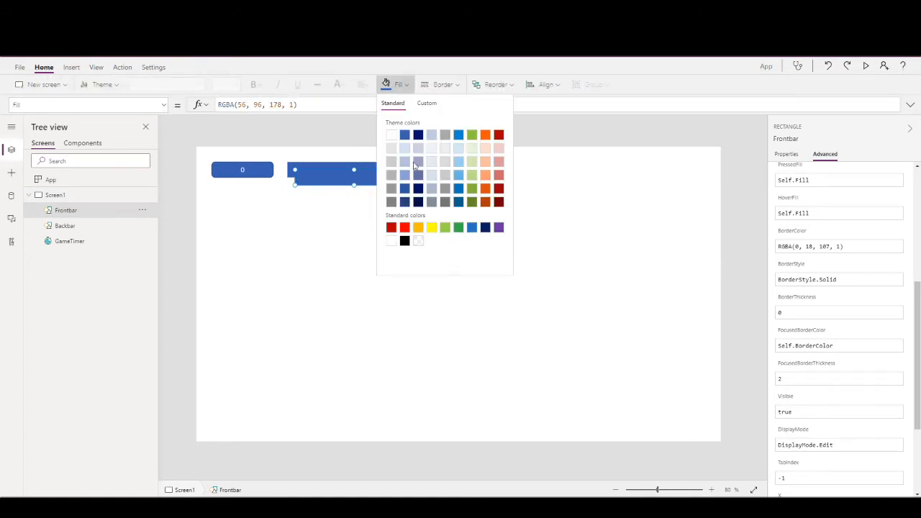
{"action": "left_click", "coordinate": [457, 228]}
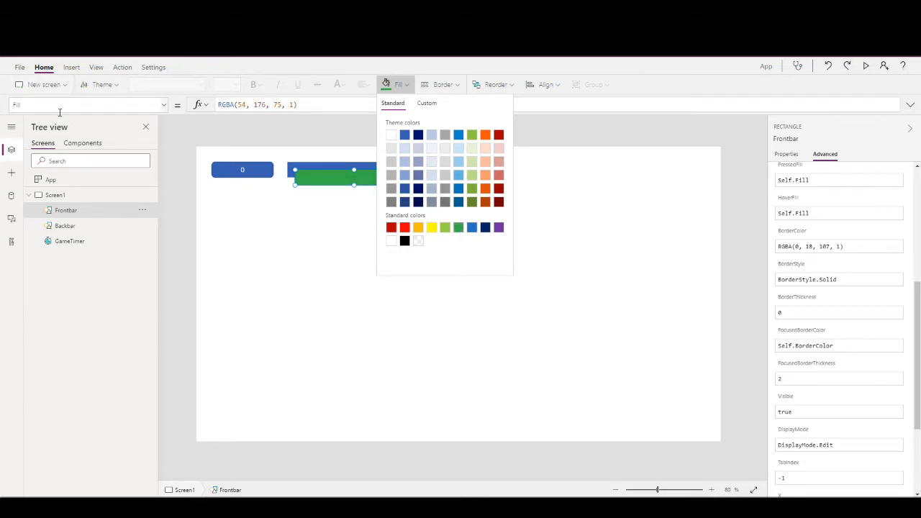
Set the Frontbar's X property to Backbar.X.
{"action": "left_click", "coordinate": [59, 105]}
{"action": "scroll", "coordinate": [105, 221], "scroll_direction": "down", "scroll_amount": 10}
{"action": "left_click", "coordinate": [63, 278]}
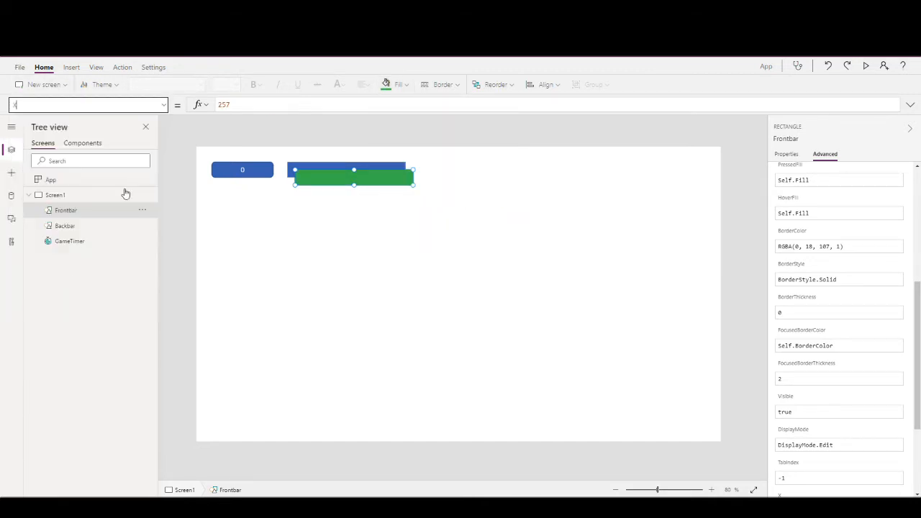
{"action": "left_click_drag", "start_coordinate": [235, 104], "coordinate": [151, 111]}
{"action": "type", "text": "Backbar"}
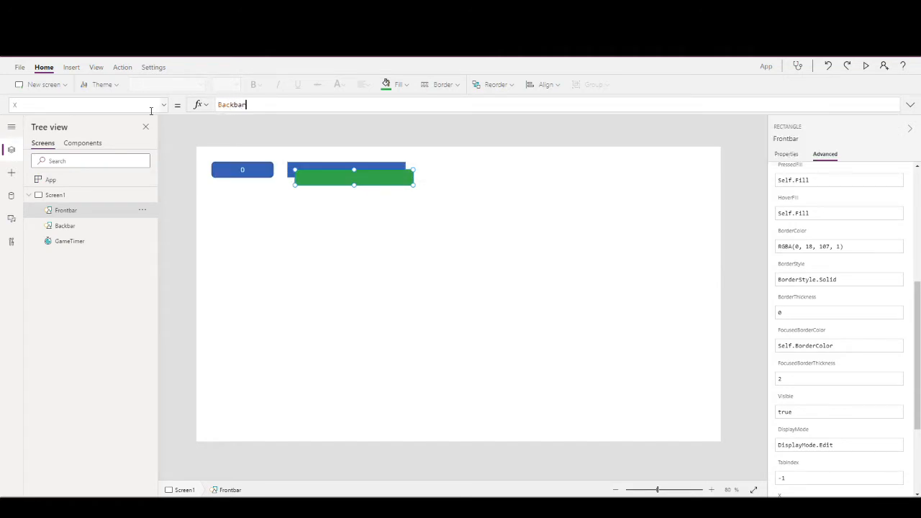
{"action": "type", "text": ".X"}
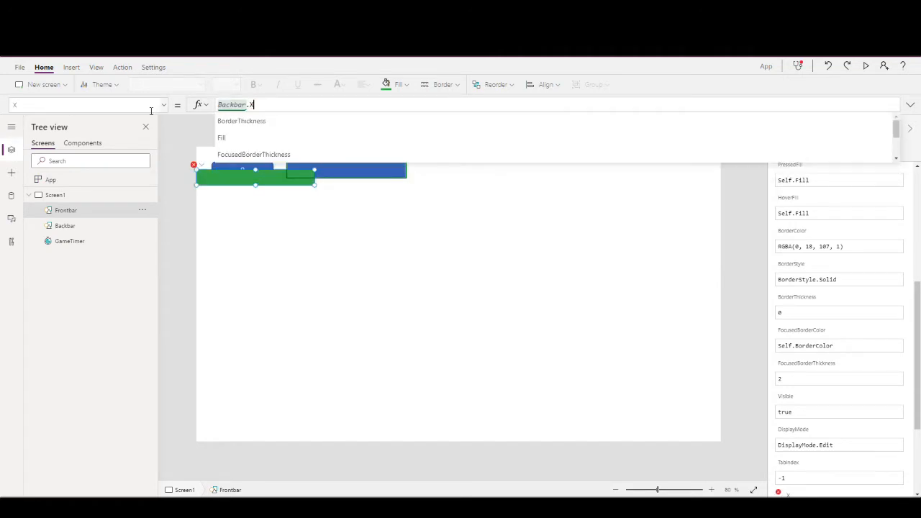
Reuse the X formula for the Frontbar's Y property, changing it to Backbar.Y.
{"action": "left_click_drag", "start_coordinate": [254, 105], "coordinate": [165, 104]}
{"action": "key", "text": "ctrl+c"}
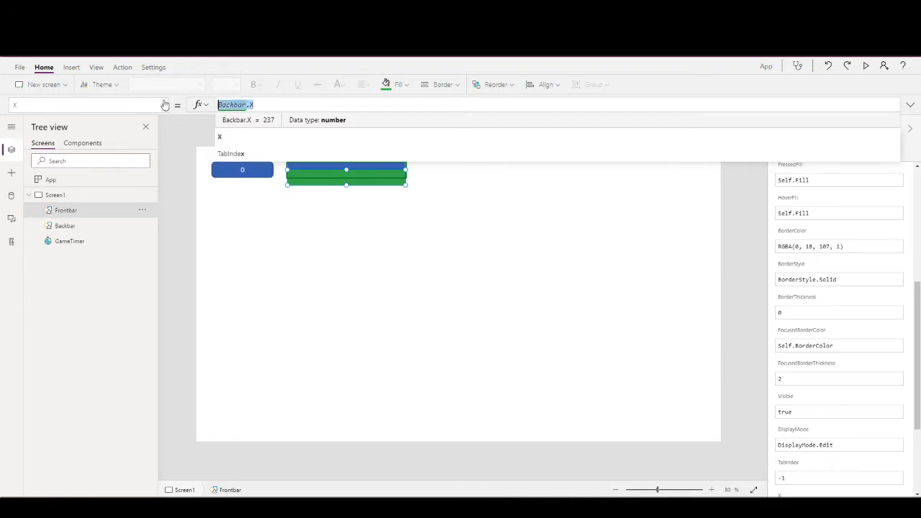
{"action": "left_click", "coordinate": [113, 103]}
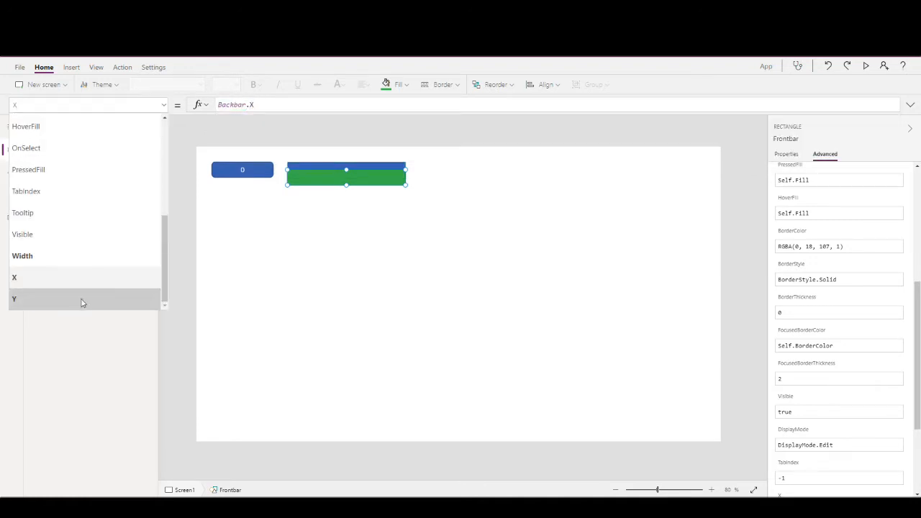
{"action": "left_click", "coordinate": [82, 301]}
{"action": "left_click", "coordinate": [255, 107]}
{"action": "key", "text": "ctrl+v"}
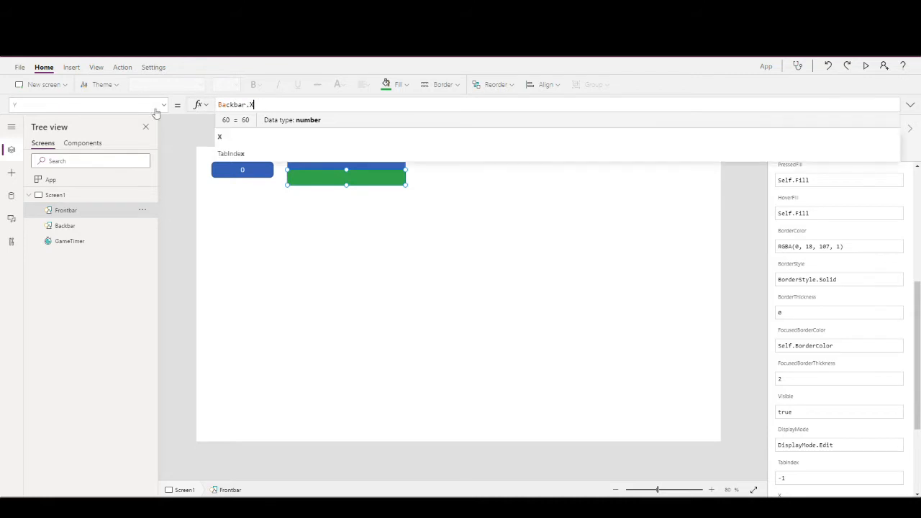
{"action": "key", "text": "BackSpace"}
{"action": "type", "text": "Y"}
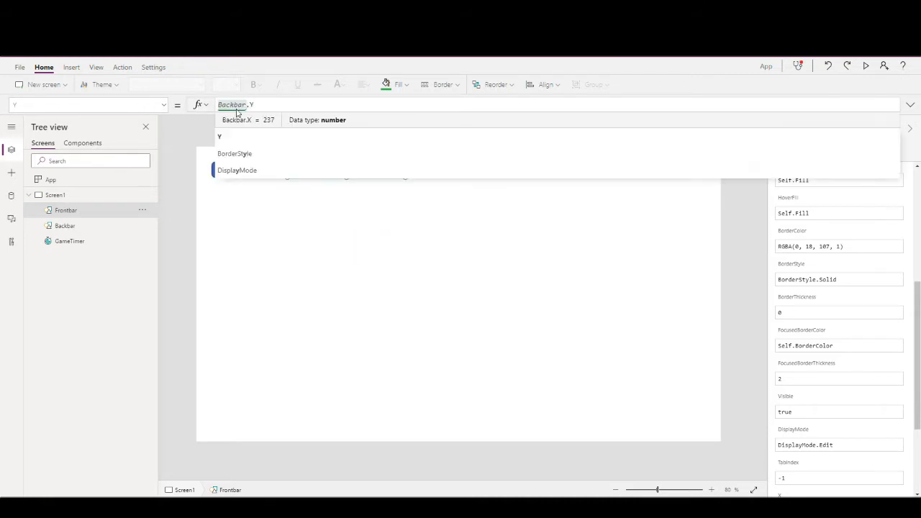
Set the Frontbar's Width property to Backbar.Width*(GameTimer.Value/GameTimer.Duration) and deselect the bar.
{"action": "left_click", "coordinate": [103, 105]}
{"action": "left_click", "coordinate": [87, 258]}
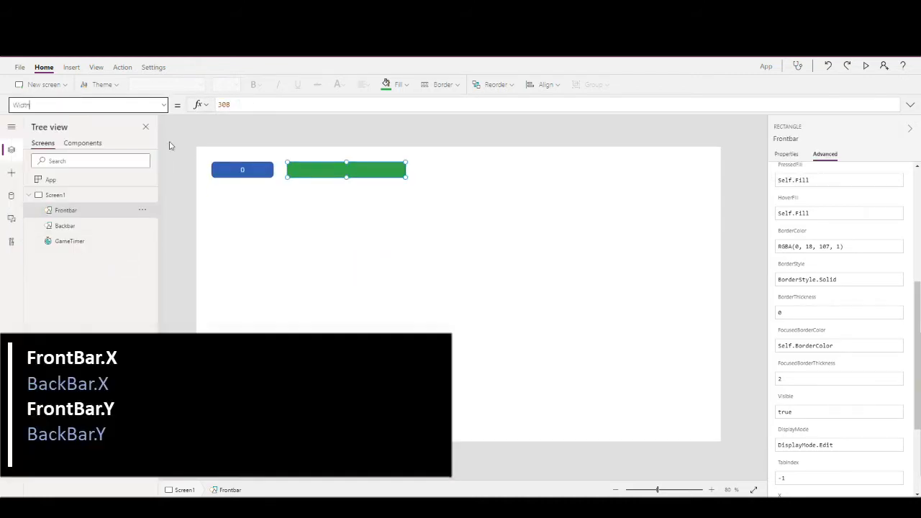
{"action": "left_click_drag", "start_coordinate": [250, 105], "coordinate": [137, 103]}
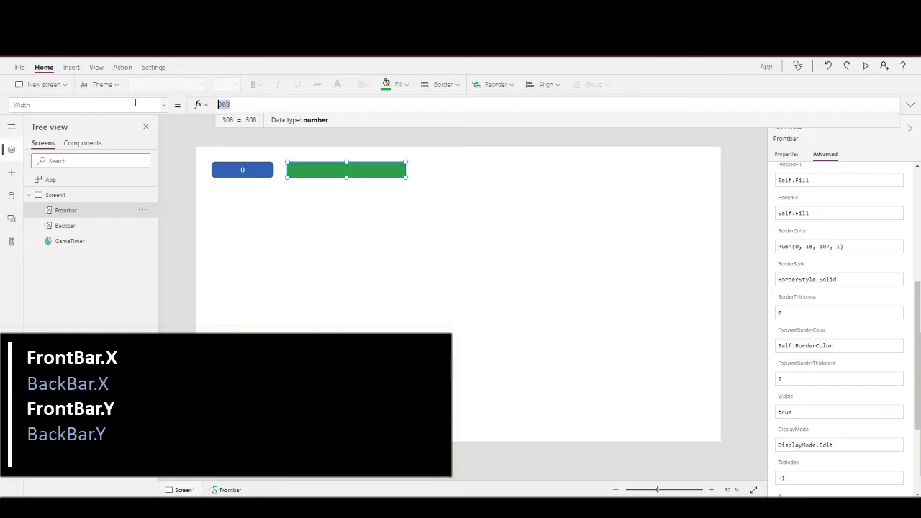
{"action": "type", "text": "Backbar.W"}
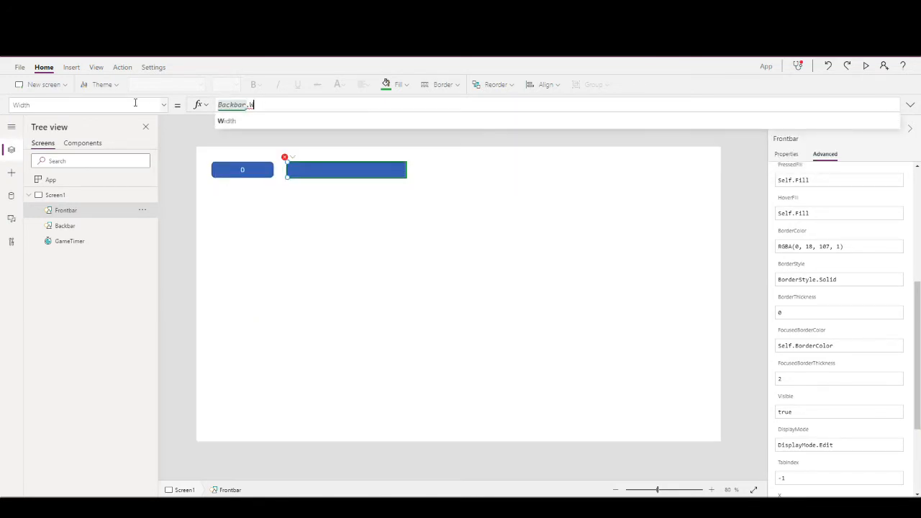
{"action": "key", "text": "Tab"}
{"action": "type", "text": "("}
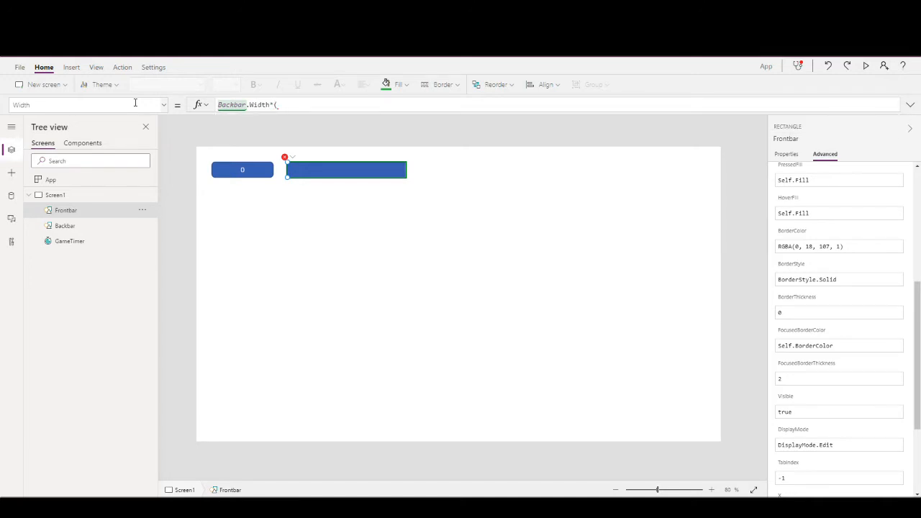
{"action": "type", "text": "T"}
{"action": "key", "text": "BackSpace"}
{"action": "type", "text": "GameTimer.Value"}
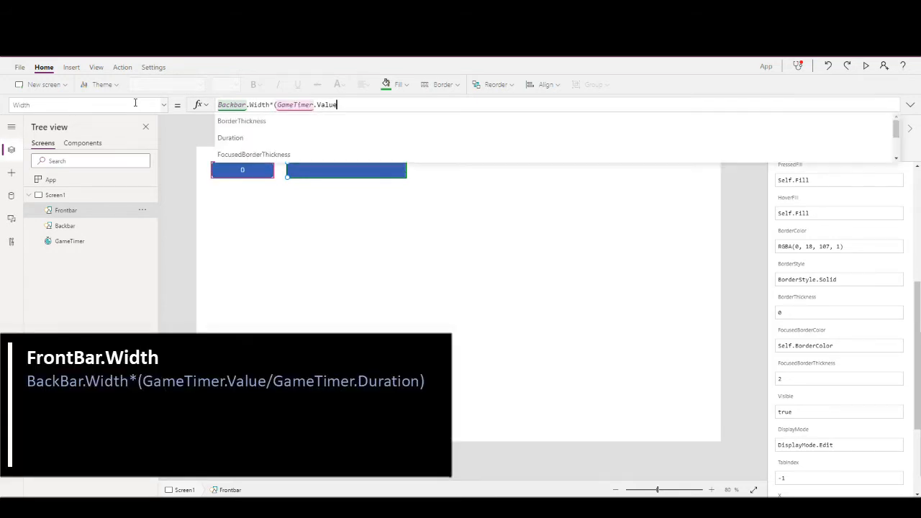
{"action": "type", "text": "/GameTim"}
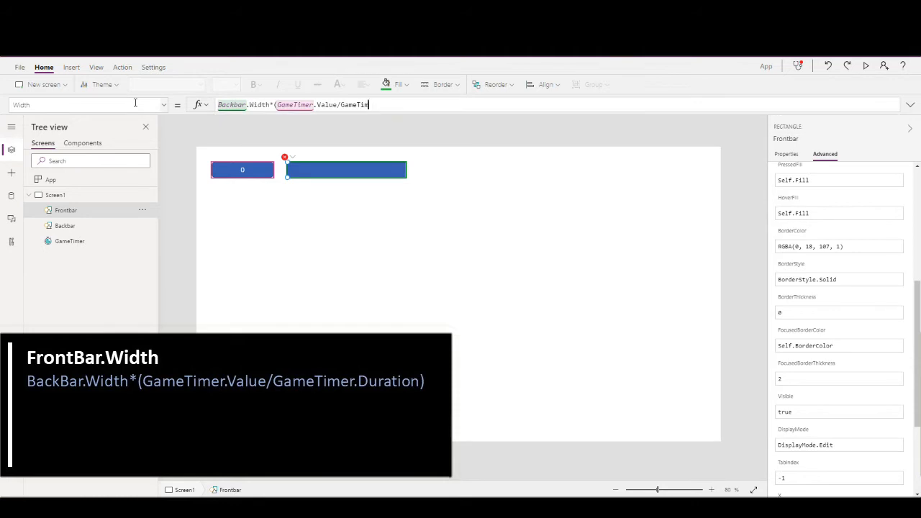
{"action": "type", "text": "er.Duration"}
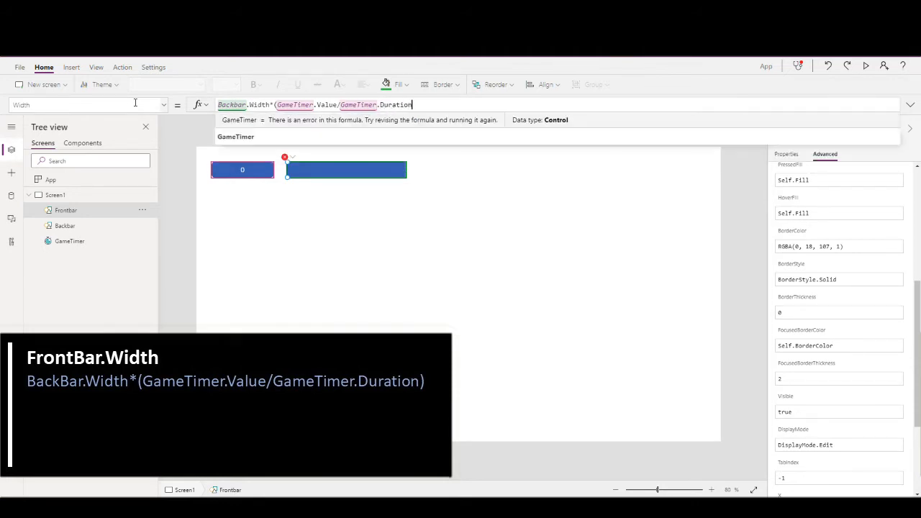
{"action": "type", "text": ")"}
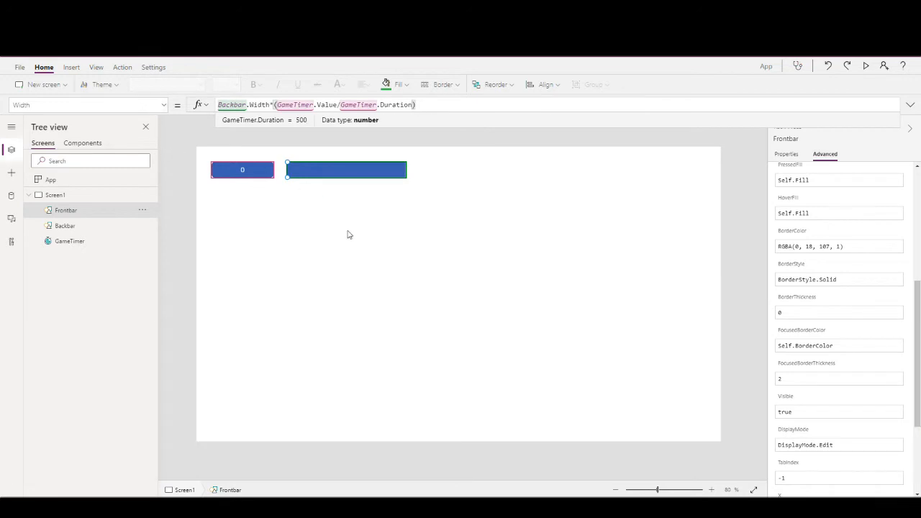
{"action": "left_click", "coordinate": [404, 204]}
Preview the app, run the GameTimer once to check the Frontbar's growth, and exit the preview.
{"action": "left_click", "coordinate": [863, 67]}
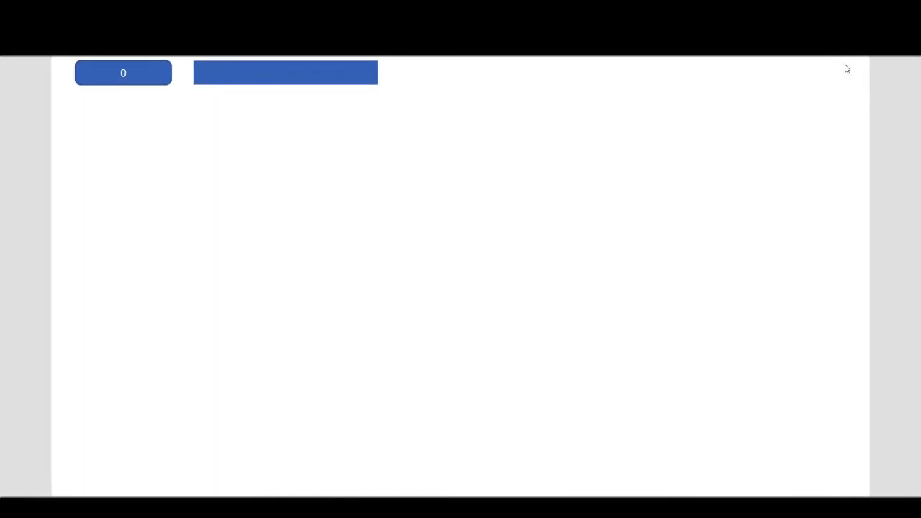
{"action": "left_click", "coordinate": [110, 81]}
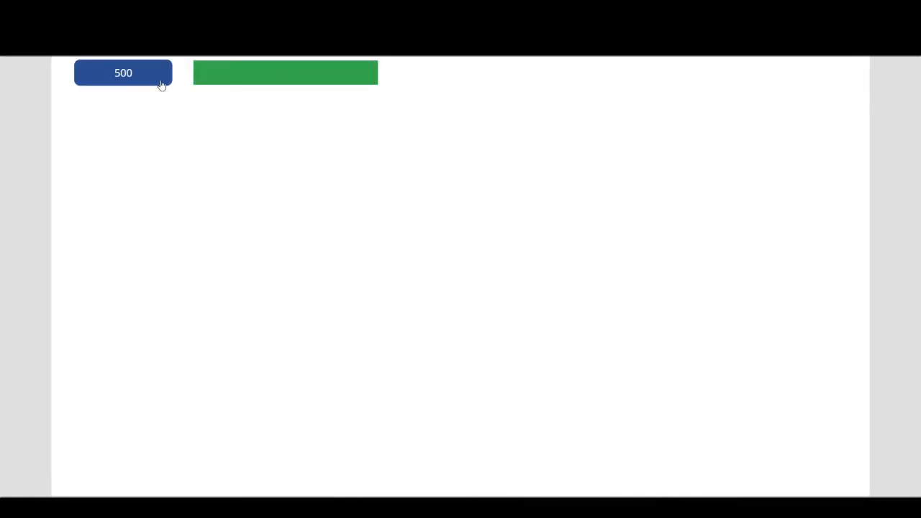
{"action": "key", "text": "Escape"}
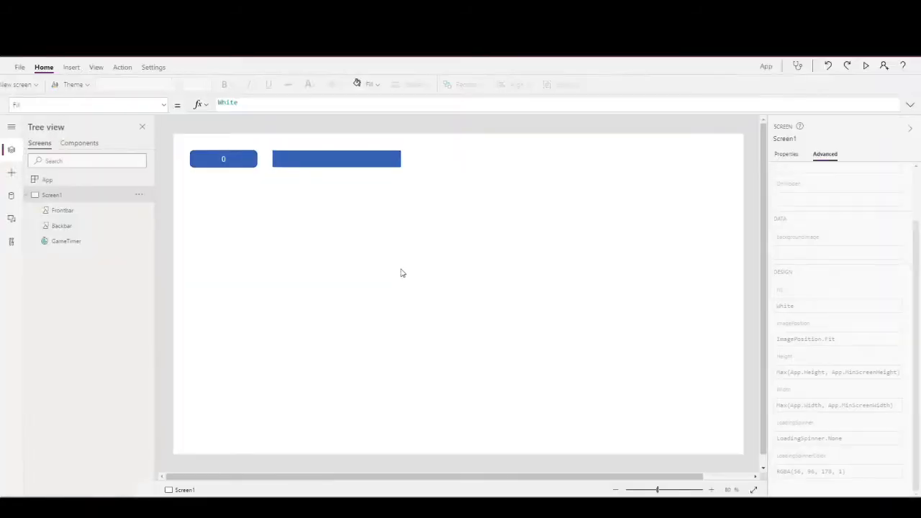
Select the timer and both bars together and move them to the upper middle of the screen canvas.
{"action": "left_click", "coordinate": [538, 300]}
{"action": "left_click_drag", "start_coordinate": [455, 190], "coordinate": [147, 154]}
{"action": "left_click_drag", "start_coordinate": [252, 167], "coordinate": [588, 175]}
{"action": "left_click", "coordinate": [574, 259]}
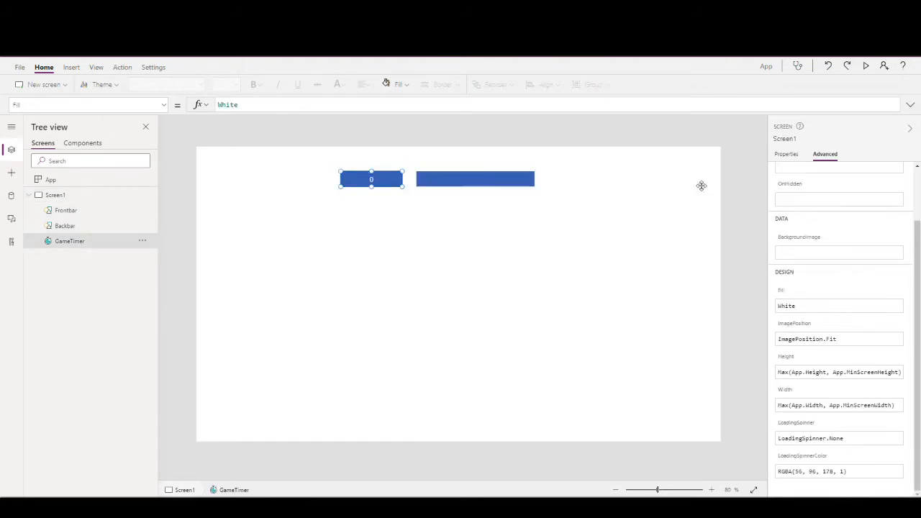
Set the GameTimer's Repeat property to true and deselect the timer.
{"action": "scroll", "coordinate": [850, 220], "scroll_direction": "up", "scroll_amount": 1}
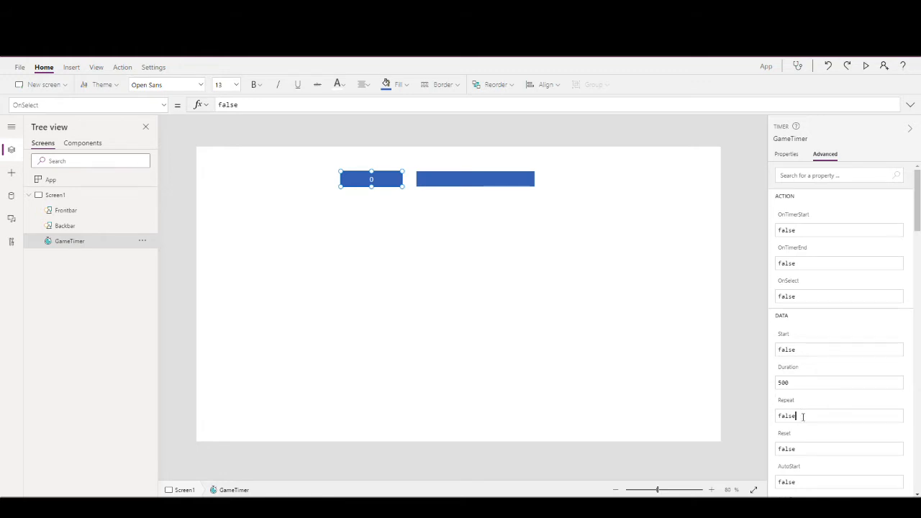
{"action": "left_click_drag", "start_coordinate": [804, 417], "coordinate": [753, 419]}
{"action": "type", "text": "ture"}
{"action": "key", "text": "BackSpace"}
{"action": "key", "text": "BackSpace"}
{"action": "key", "text": "BackSpace"}
{"action": "type", "text": "rue"}
{"action": "left_click", "coordinate": [792, 434]}
{"action": "left_click", "coordinate": [726, 325]}
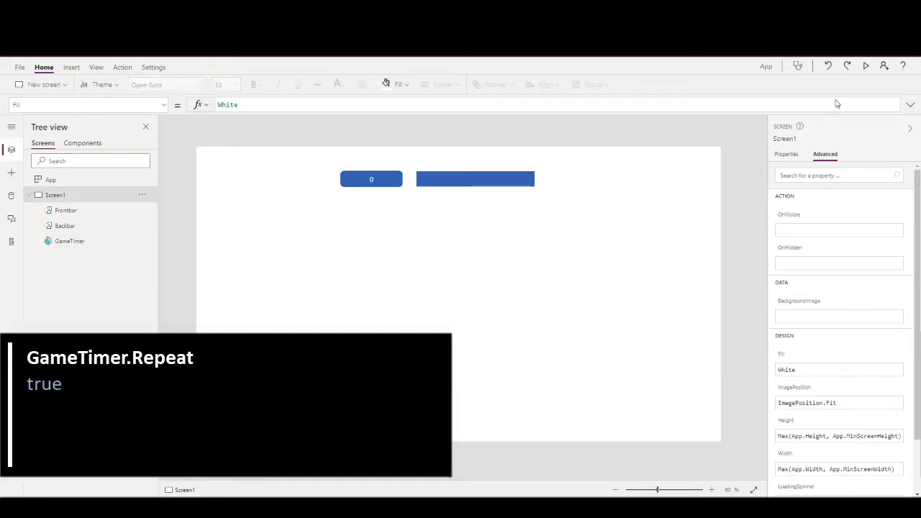
Preview the app, start and pause the GameTimer to check the repeating bar, and close the preview and its tip.
{"action": "left_click", "coordinate": [866, 66]}
{"action": "left_click", "coordinate": [316, 88]}
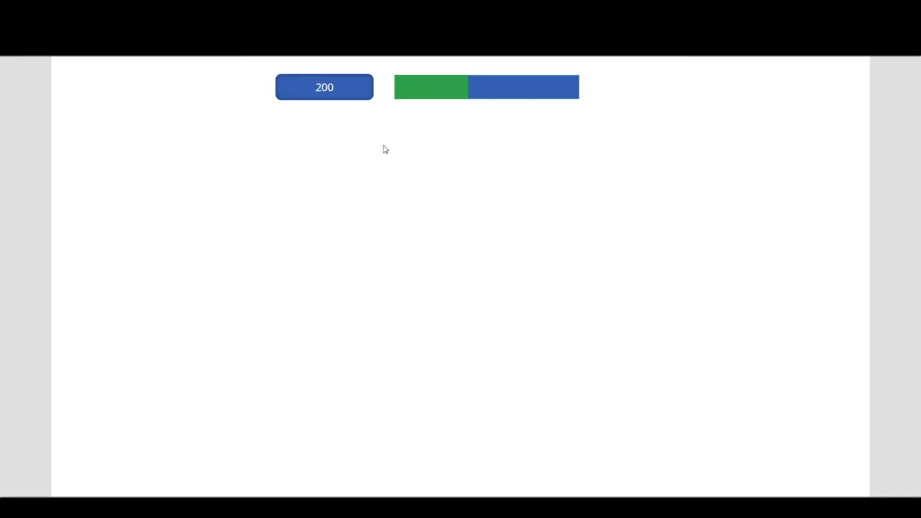
{"action": "left_click", "coordinate": [303, 96]}
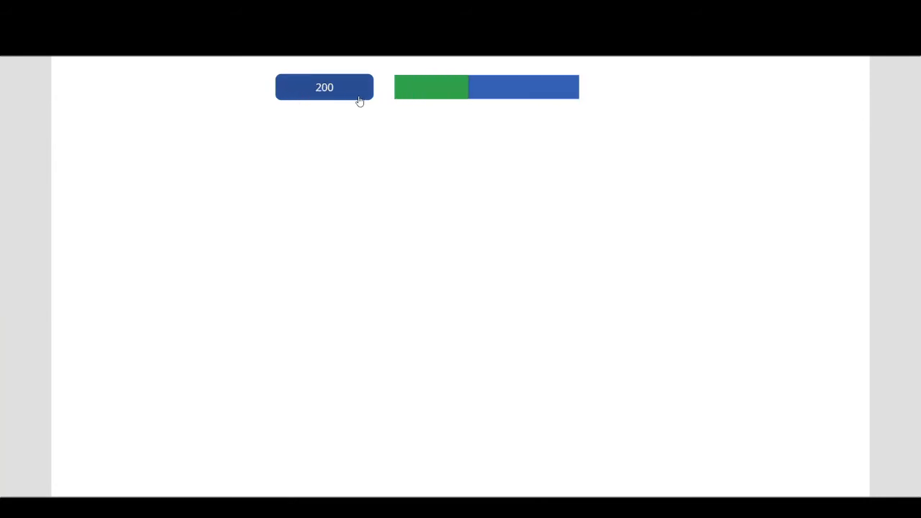
{"action": "left_click", "coordinate": [289, 97]}
{"action": "left_click", "coordinate": [288, 99]}
{"action": "left_click", "coordinate": [902, 57]}
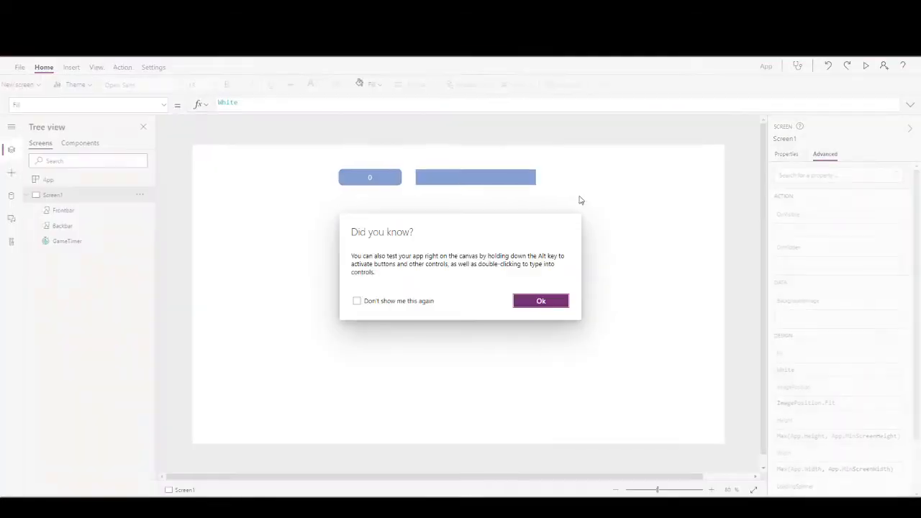
{"action": "left_click", "coordinate": [541, 300]}
Set the GameTimer's OnTimerEnd property to UpdateContext({TimerEndCount:TimerEndCount+1}).
{"action": "left_click", "coordinate": [376, 180]}
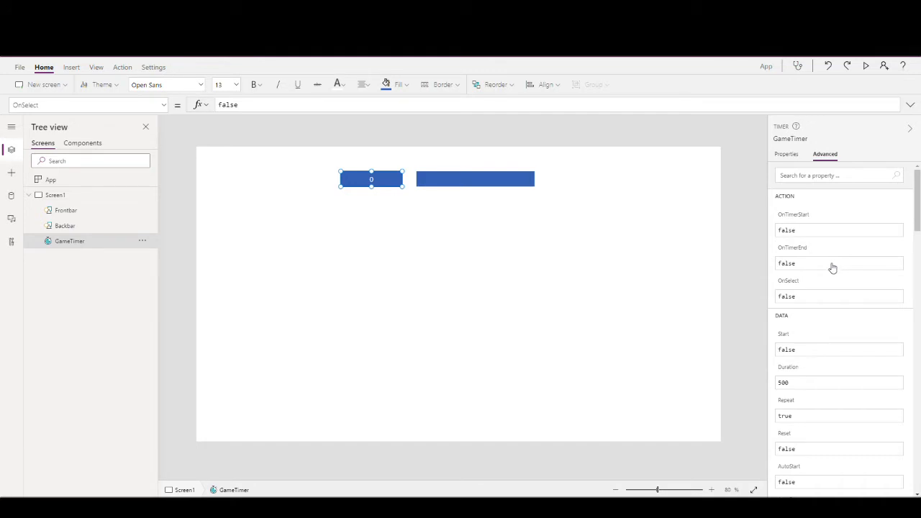
{"action": "left_click_drag", "start_coordinate": [829, 263], "coordinate": [740, 267]}
{"action": "type", "text": "UpdateContext"}
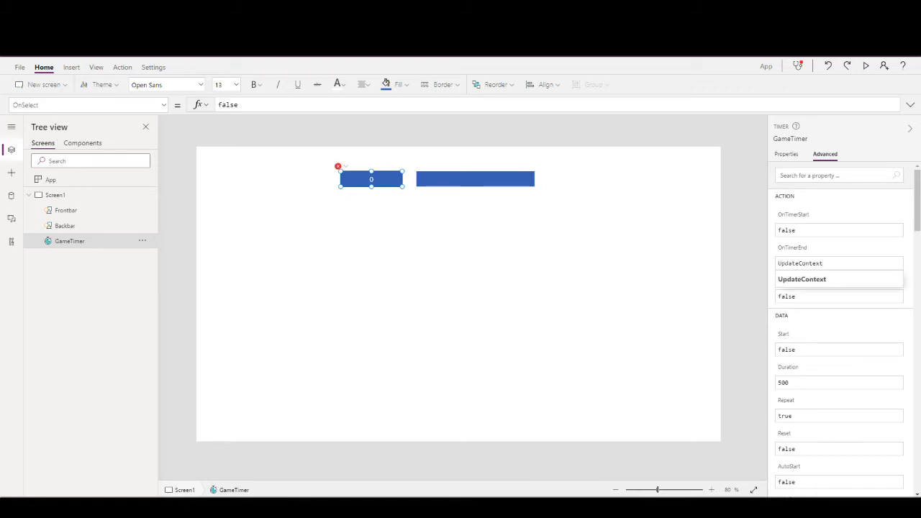
{"action": "type", "text": "({TimerEnd"}
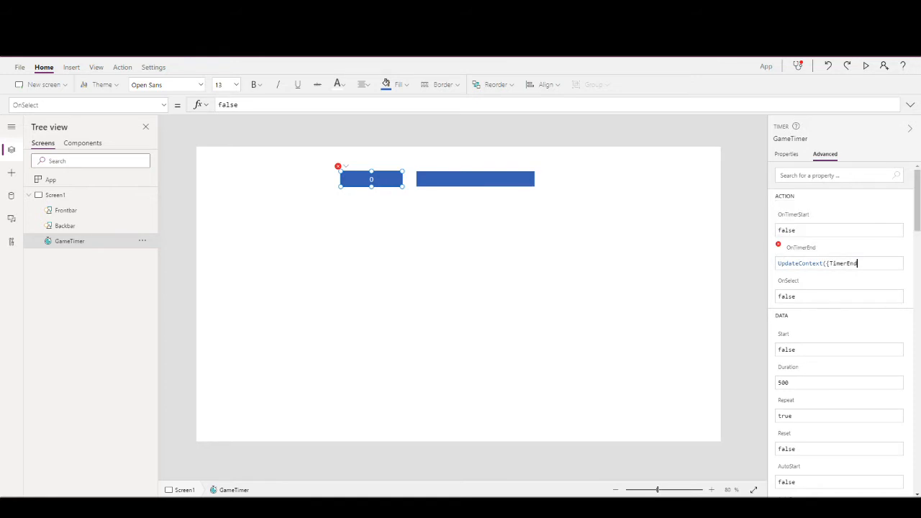
{"action": "type", "text": "Count:T"}
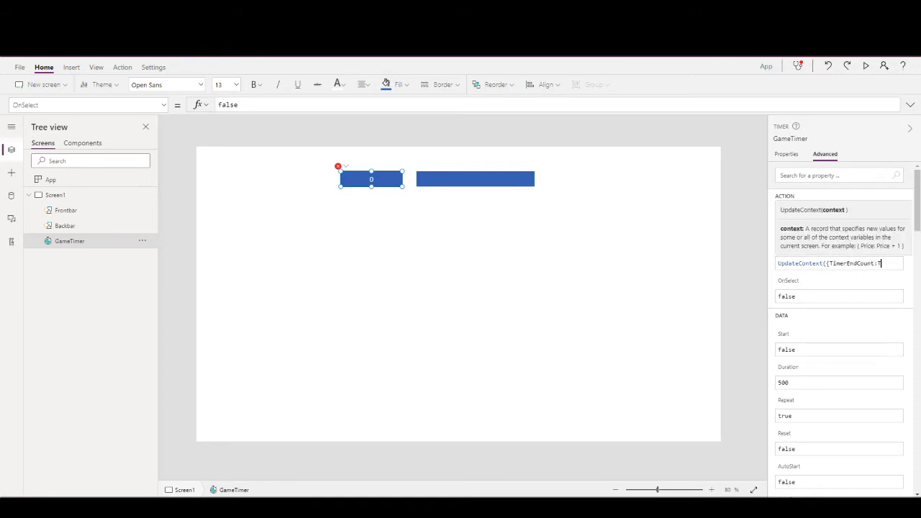
{"action": "type", "text": "imerEndCount"}
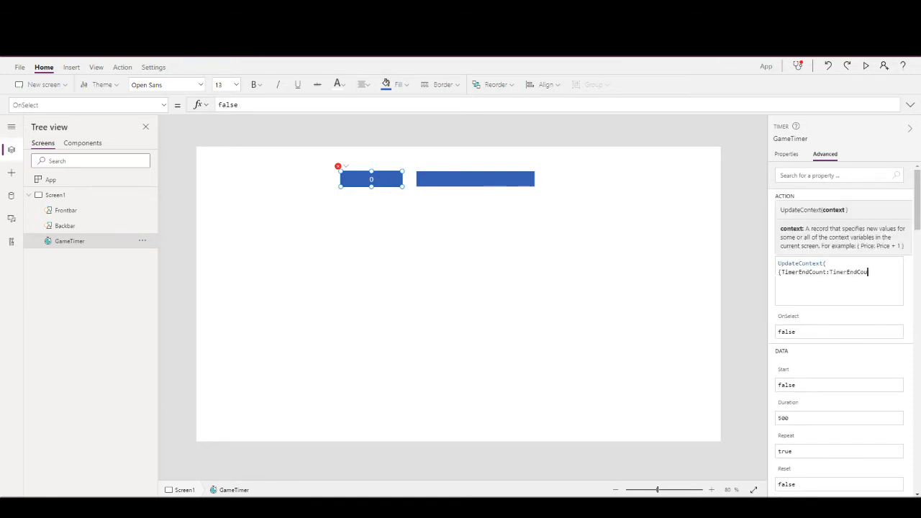
{"action": "type", "text": "+1})"}
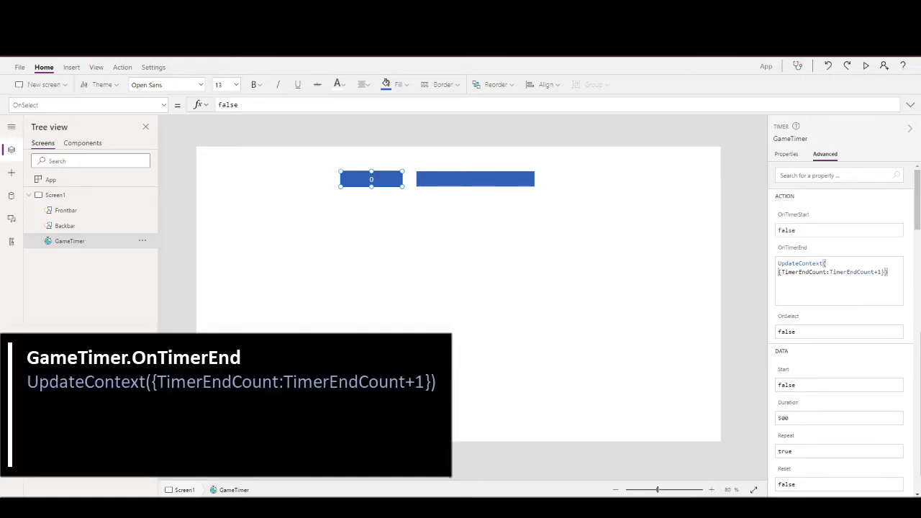
{"action": "key", "text": "ctrl+a"}
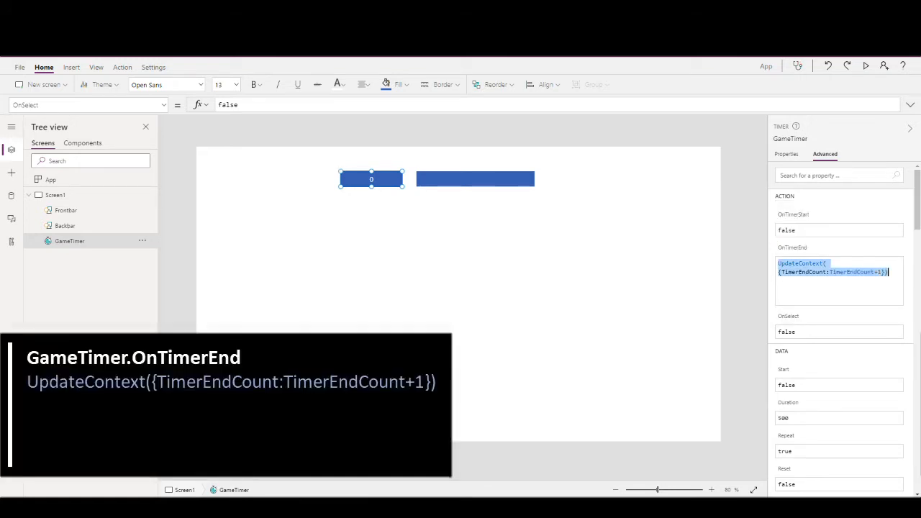
{"action": "left_click", "coordinate": [601, 168]}
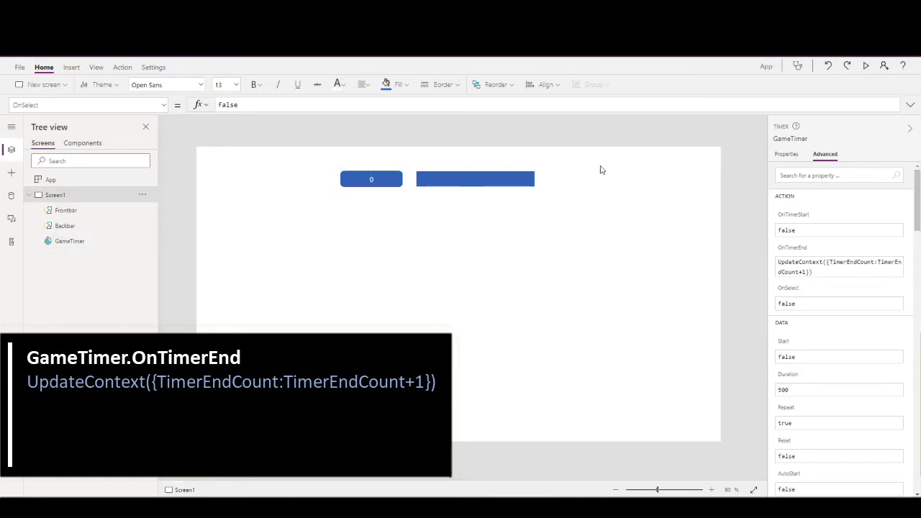
Insert a label directly beneath the progress bar and set its Text to "TimerEndCount".
{"action": "left_click", "coordinate": [71, 66]}
{"action": "left_click", "coordinate": [97, 84]}
{"action": "left_click_drag", "start_coordinate": [243, 164], "coordinate": [447, 197]}
{"action": "left_click_drag", "start_coordinate": [245, 106], "coordinate": [68, 100]}
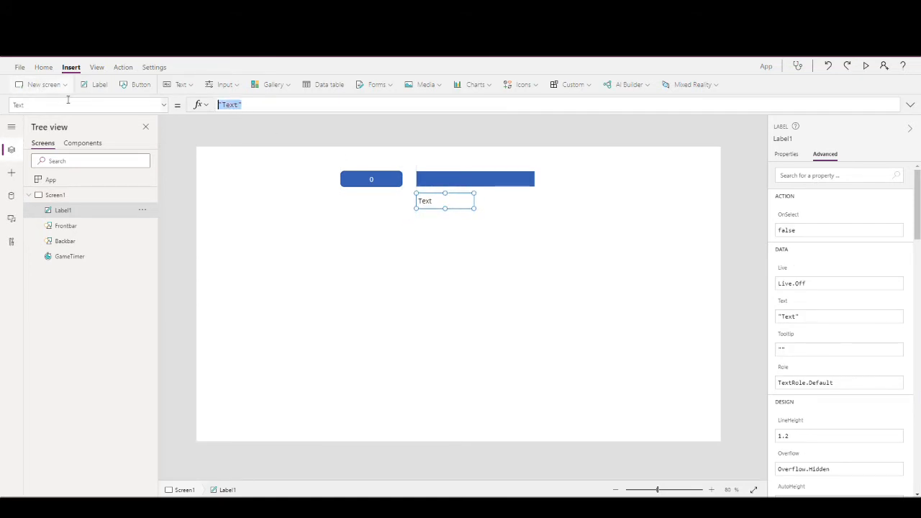
{"action": "key", "text": "Right"}
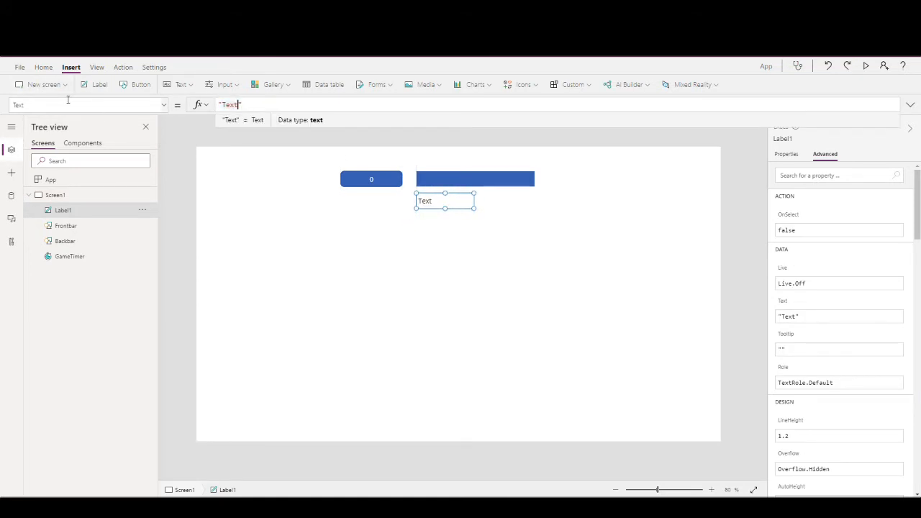
{"action": "type", "text": "TimerEndCoun"}
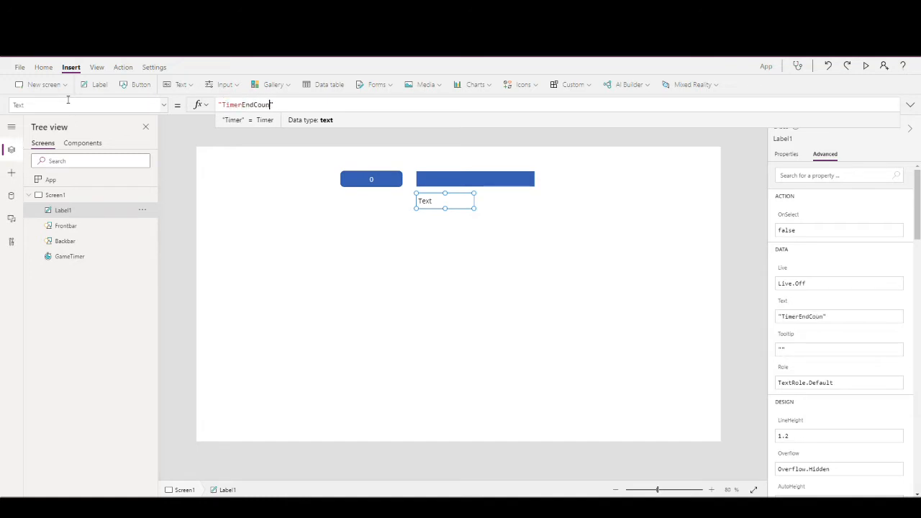
{"action": "type", "text": "t"}
Rename the new label as lblTimerEndCountTitle, reusing the copied text TimerEndCount for the name.
{"action": "key", "text": "ctrl+shift+Left"}
{"action": "key", "text": "ctrl+c"}
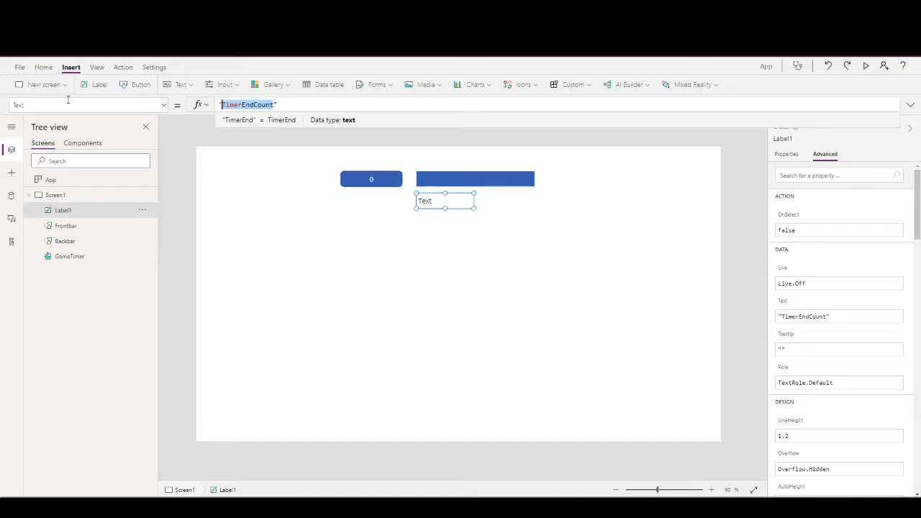
{"action": "left_click", "coordinate": [66, 104]}
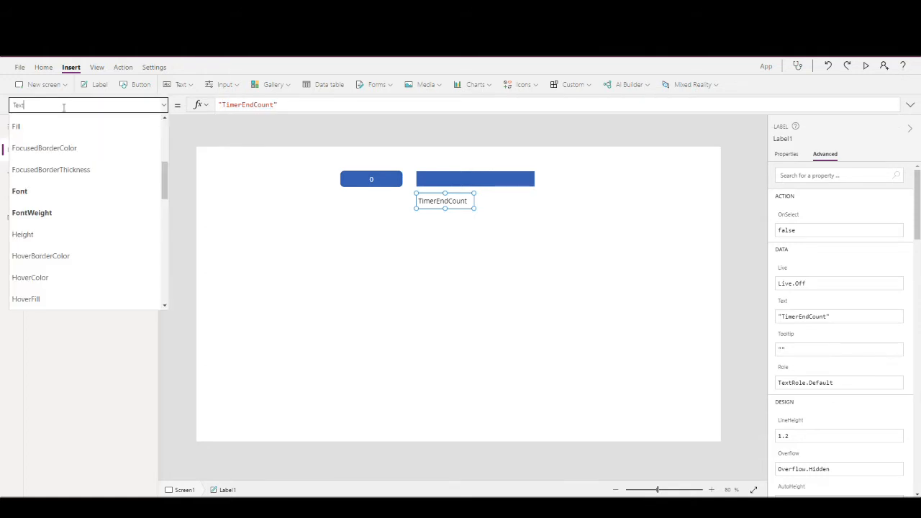
{"action": "left_click", "coordinate": [182, 209]}
{"action": "left_click", "coordinate": [80, 216]}
{"action": "double_click", "coordinate": [99, 209]}
{"action": "key", "text": "ctrl+v"}
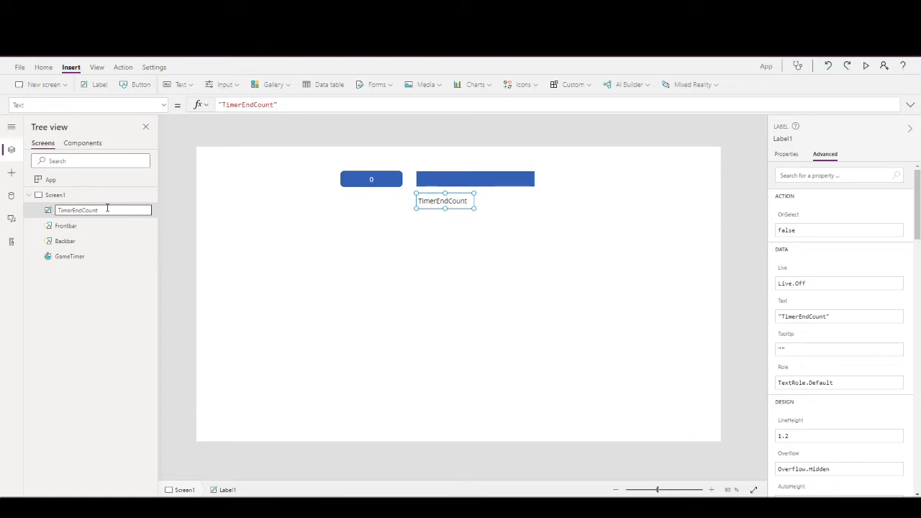
{"action": "key", "text": "Home"}
{"action": "type", "text": "lbl"}
{"action": "left_click", "coordinate": [248, 214]}
Duplicate the TimerEndCount title label and place the copy directly to its right beneath the progress bar.
{"action": "left_click", "coordinate": [422, 201]}
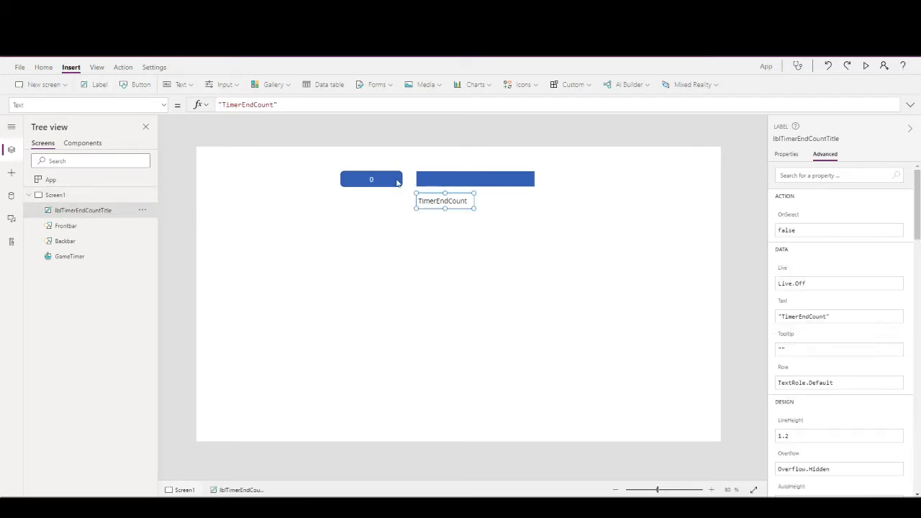
{"action": "key", "text": "ctrl+c"}
{"action": "key", "text": "ctrl+v"}
{"action": "left_click_drag", "start_coordinate": [441, 203], "coordinate": [494, 199]}
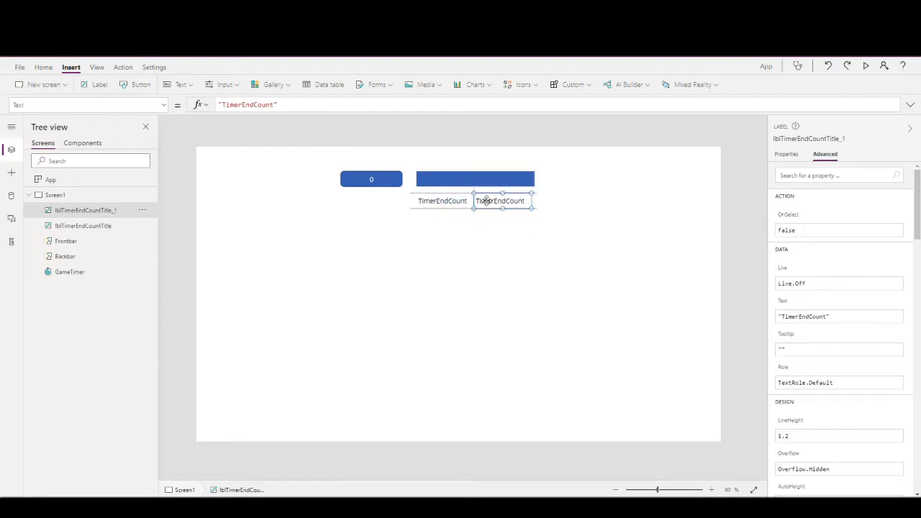
Set the duplicated label's Text formula to the variable TimerEndCount without quotation marks.
{"action": "left_click", "coordinate": [283, 107]}
{"action": "key", "text": "BackSpace"}
{"action": "left_click", "coordinate": [221, 105]}
{"action": "key", "text": "BackSpace"}
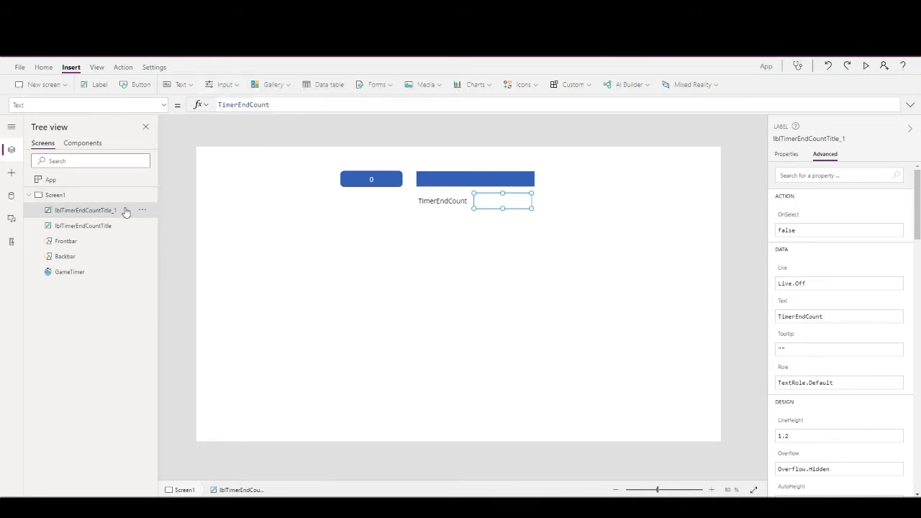
Rename the duplicated label as lblTimerEndCountValue and deselect it.
{"action": "double_click", "coordinate": [121, 210]}
{"action": "left_click_drag", "start_coordinate": [106, 210], "coordinate": [192, 199]}
{"action": "type", "text": "Valu"}
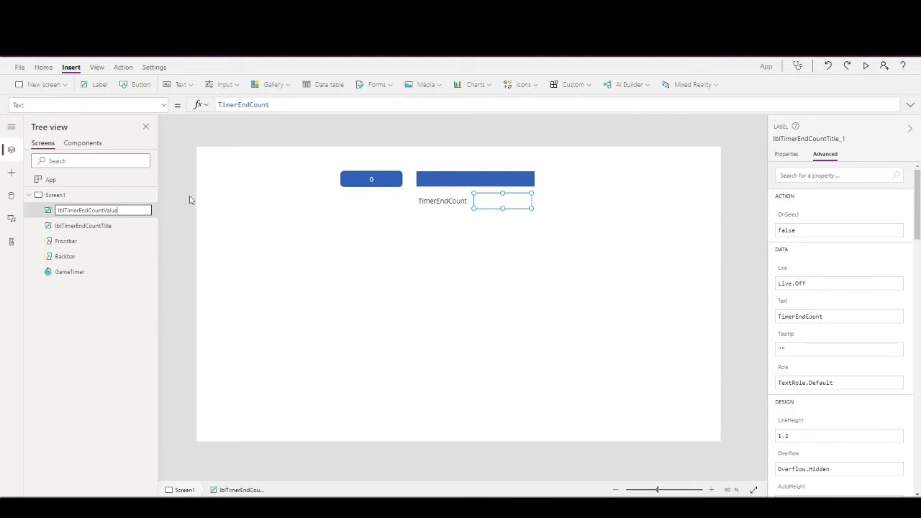
{"action": "type", "text": "e"}
{"action": "left_click", "coordinate": [208, 151]}
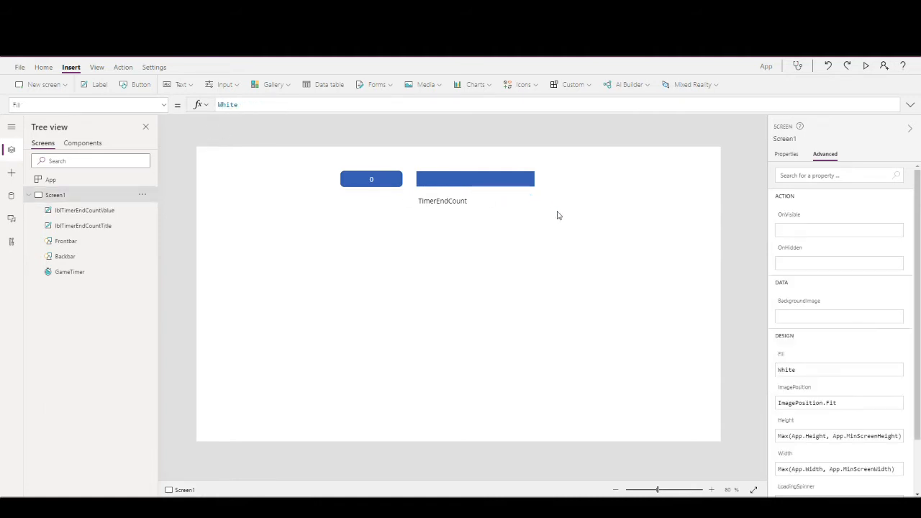
Make the text of the lblTimerEndCountTitle label bold.
{"action": "left_click", "coordinate": [503, 202]}
{"action": "left_click", "coordinate": [437, 199]}
{"action": "left_click", "coordinate": [44, 67]}
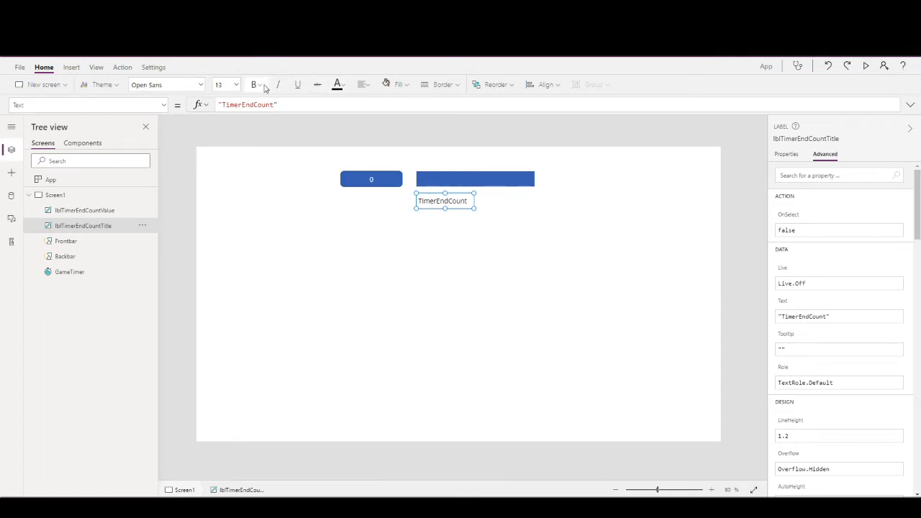
{"action": "left_click", "coordinate": [260, 84]}
{"action": "left_click", "coordinate": [268, 102]}
{"action": "left_click", "coordinate": [490, 197]}
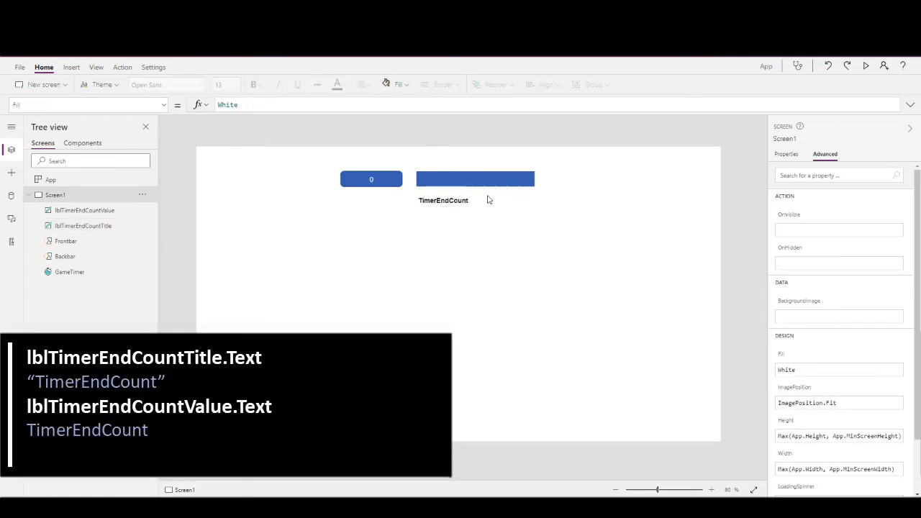
Preview the app and start the GameTimer to check the TimerEndCount label.
{"action": "left_click", "coordinate": [492, 199]}
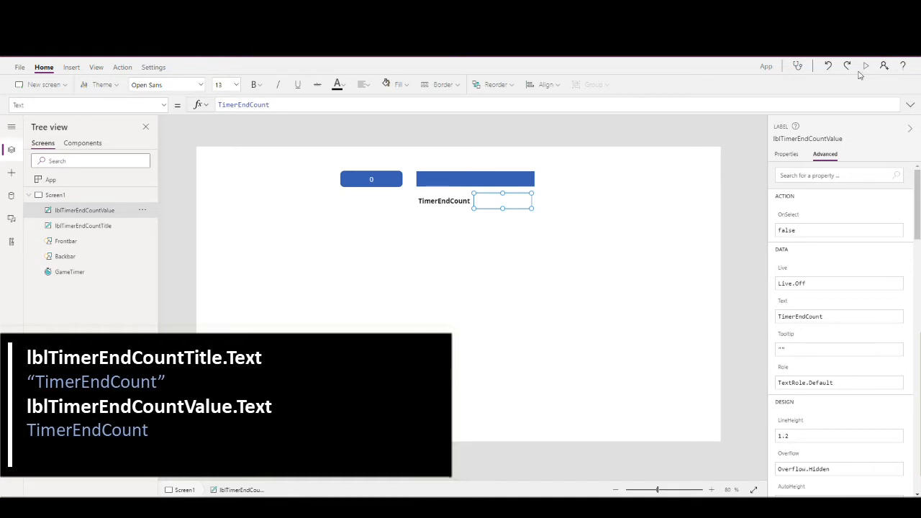
{"action": "left_click", "coordinate": [866, 66]}
{"action": "left_click", "coordinate": [341, 88]}
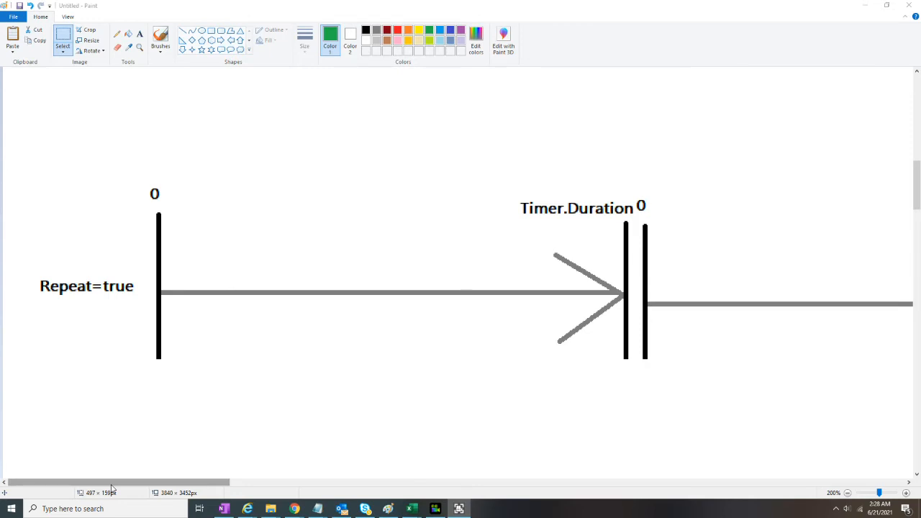
In Paint, complete a long arrow with thick black end bars beneath the timer segments, spanning their full length.
{"action": "left_click_drag", "start_coordinate": [112, 489], "coordinate": [416, 512]}
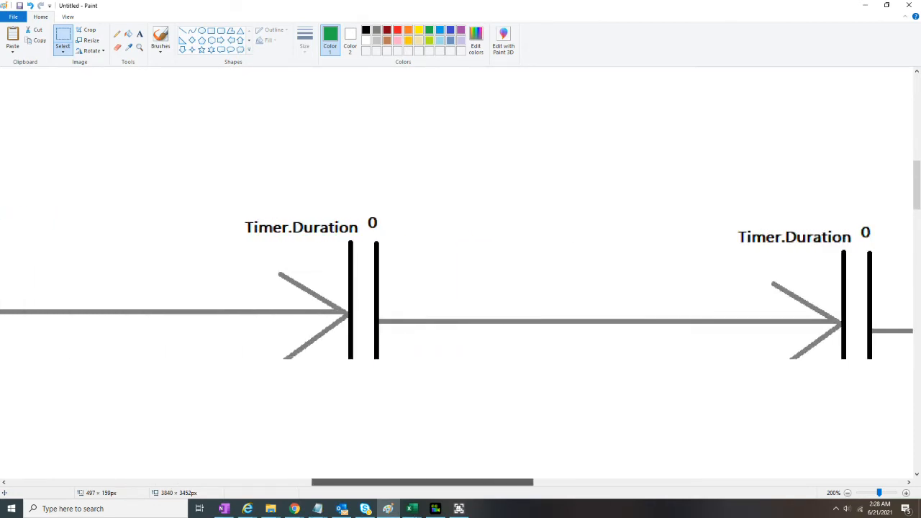
{"action": "scroll", "coordinate": [194, 401], "scroll_direction": "down", "scroll_amount": 1, "text": "ctrl"}
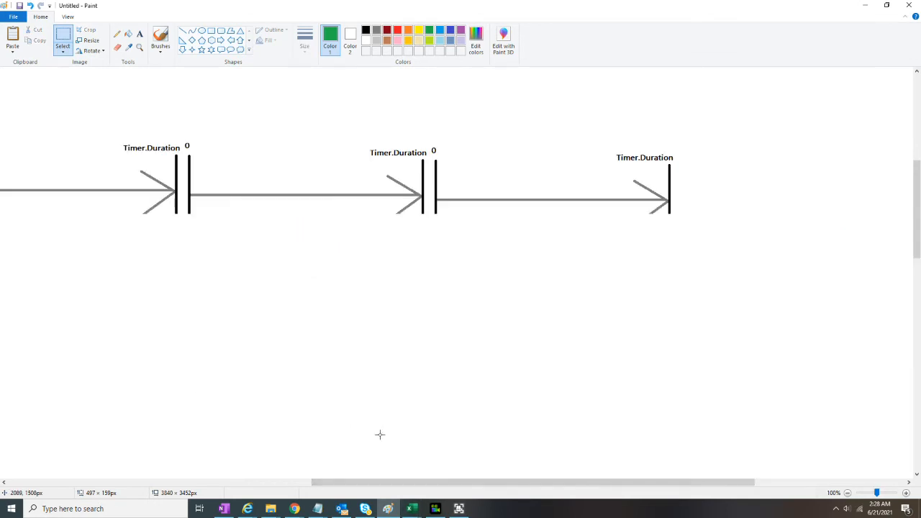
{"action": "left_click_drag", "start_coordinate": [399, 486], "coordinate": [38, 469]}
{"action": "scroll", "coordinate": [144, 382], "scroll_direction": "down", "scroll_amount": 1, "text": "ctrl"}
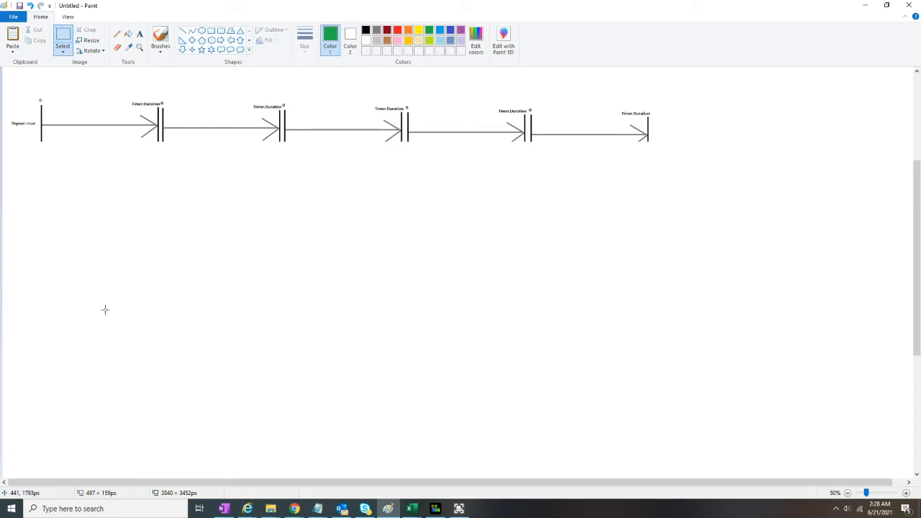
{"action": "key", "text": "ctrl+v"}
{"action": "left_click_drag", "start_coordinate": [78, 79], "coordinate": [647, 180]}
{"action": "left_click", "coordinate": [333, 245]}
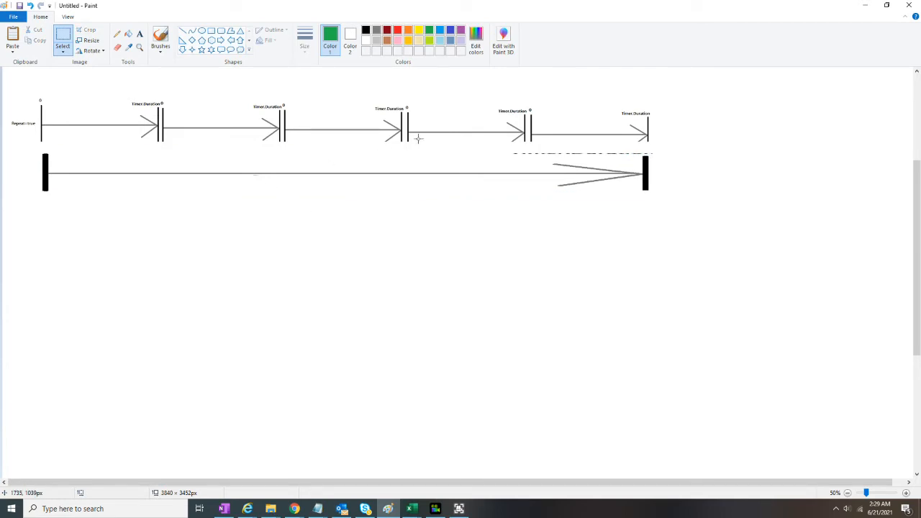
Erase the stray dashed line above the head of the long arrow.
{"action": "left_click_drag", "start_coordinate": [505, 151], "coordinate": [673, 154]}
{"action": "key", "text": "Delete"}
{"action": "scroll", "coordinate": [511, 186], "scroll_direction": "up", "scroll_amount": 1}
{"action": "left_click_drag", "start_coordinate": [322, 482], "coordinate": [483, 492]}
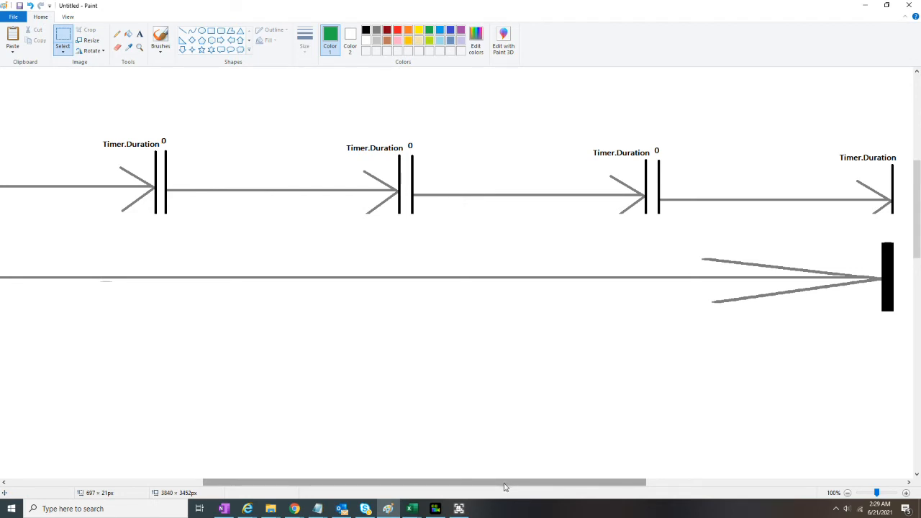
{"action": "left_click_drag", "start_coordinate": [505, 487], "coordinate": [233, 489]}
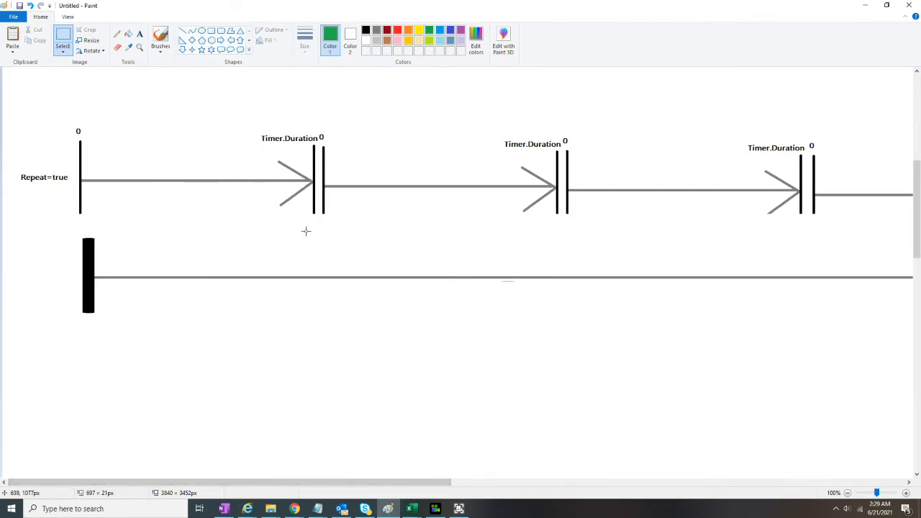
Paste copies of the copied marker at the successive Timer.Duration boundaries along the repeating timer diagram.
{"action": "scroll", "coordinate": [313, 220], "scroll_direction": "up", "scroll_amount": 4}
{"action": "left_click_drag", "start_coordinate": [279, 114], "coordinate": [349, 156]}
{"action": "scroll", "coordinate": [311, 302], "scroll_direction": "down", "scroll_amount": 4}
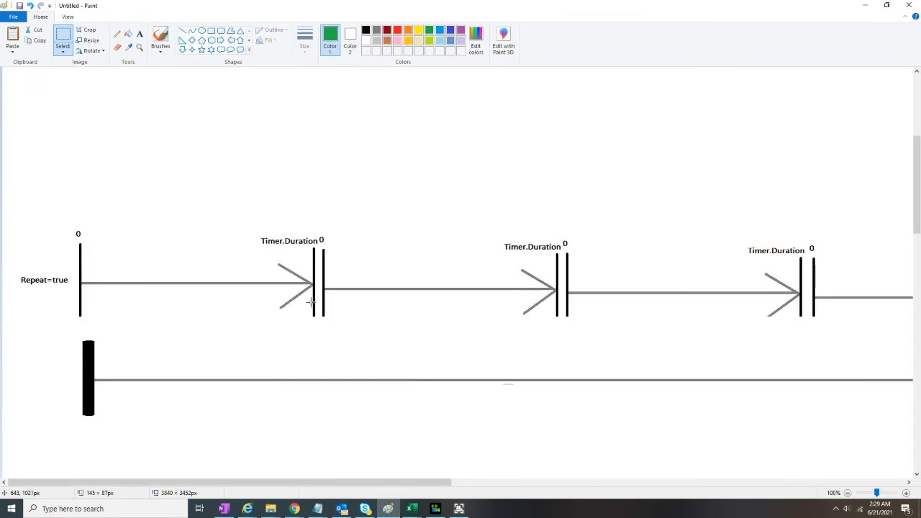
{"action": "left_click_drag", "start_coordinate": [50, 99], "coordinate": [328, 245]}
{"action": "left_click", "coordinate": [422, 249]}
{"action": "key", "text": "ctrl+v"}
{"action": "left_click_drag", "start_coordinate": [44, 95], "coordinate": [571, 243]}
{"action": "key", "text": "ctrl+v"}
{"action": "left_click_drag", "start_coordinate": [43, 94], "coordinate": [813, 239]}
{"action": "left_click_drag", "start_coordinate": [378, 482], "coordinate": [551, 496]}
{"action": "left_click", "coordinate": [679, 267]}
{"action": "key", "text": "ctrl+v"}
{"action": "left_click_drag", "start_coordinate": [36, 90], "coordinate": [158, 123]}
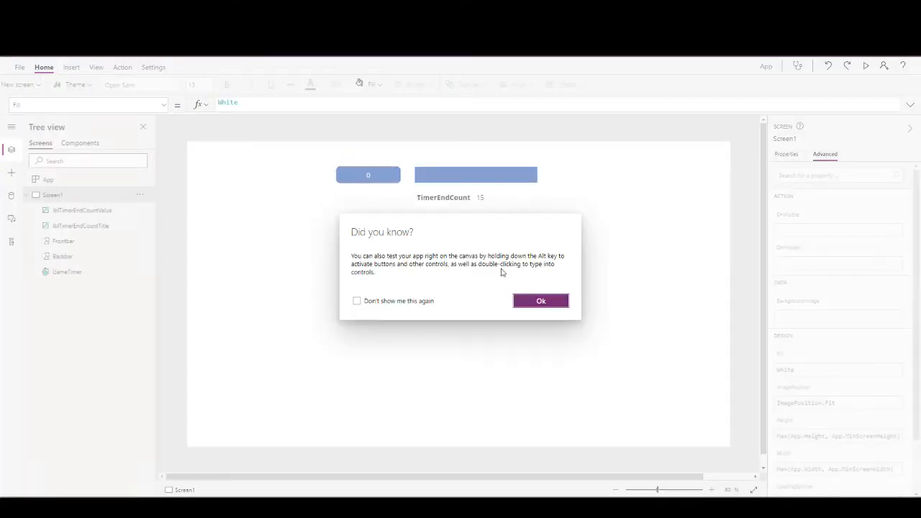
Extend the lblTimerEndCountValue label's Text formula to TimerEndCount*GameTimer.Duration.
{"action": "left_click", "coordinate": [542, 302]}
{"action": "left_click", "coordinate": [476, 201]}
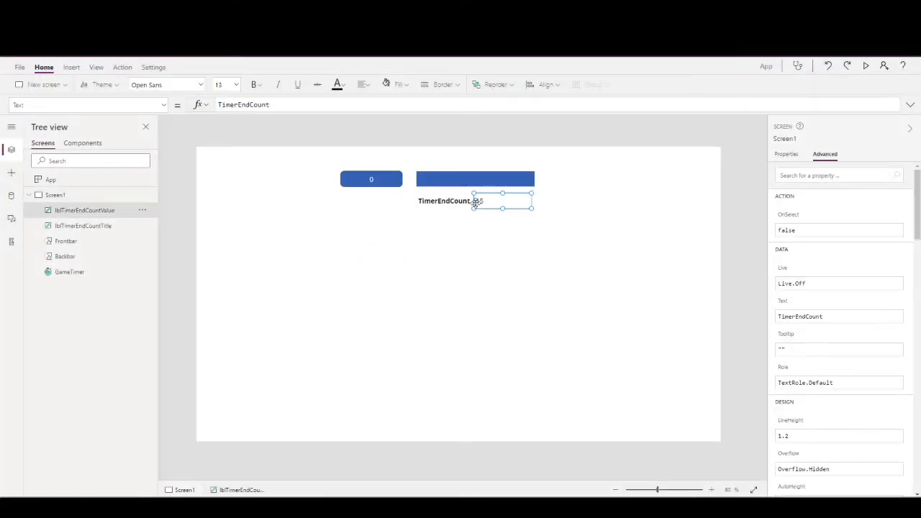
{"action": "left_click", "coordinate": [237, 103]}
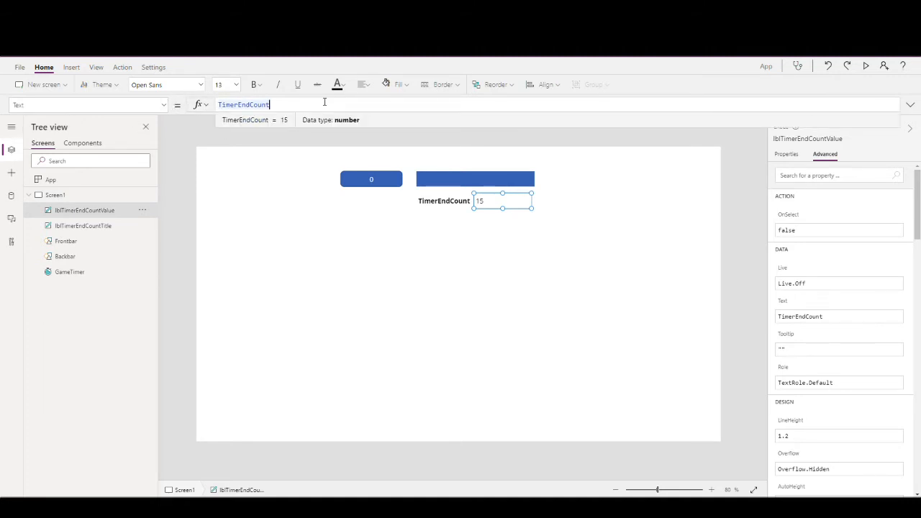
{"action": "type", "text": "*"}
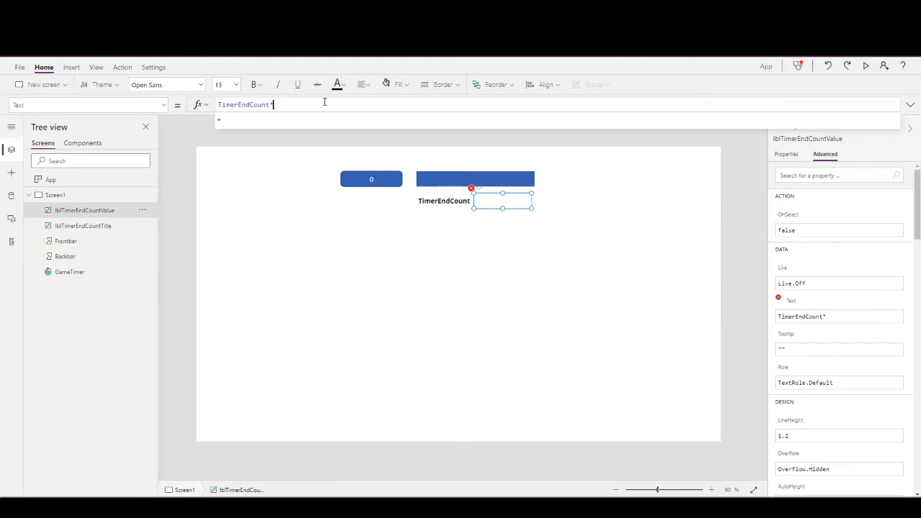
{"action": "type", "text": "Timer"}
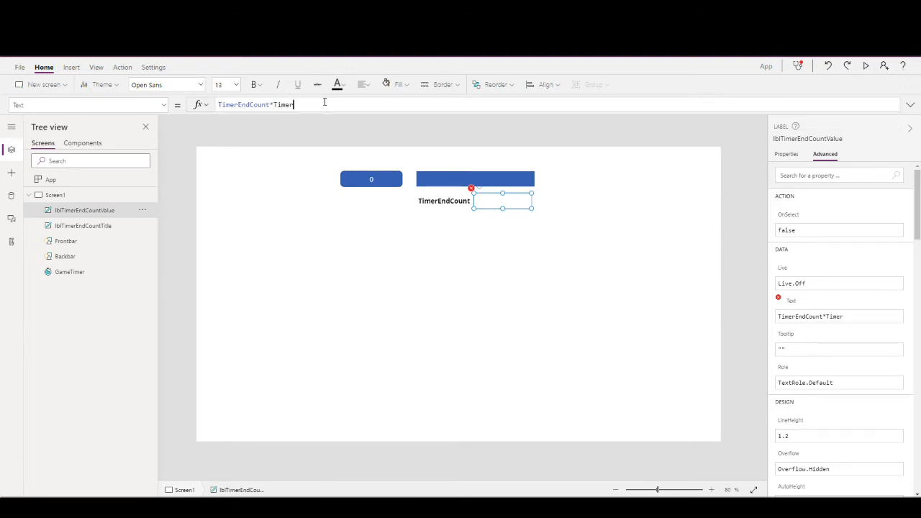
{"action": "key", "text": "Left"}
{"action": "key", "text": "Left"}
{"action": "key", "text": "Left"}
{"action": "key", "text": "Left"}
{"action": "key", "text": "Left"}
{"action": "type", "text": "Game"}
{"action": "key", "text": "End"}
{"action": "type", "text": ".D"}
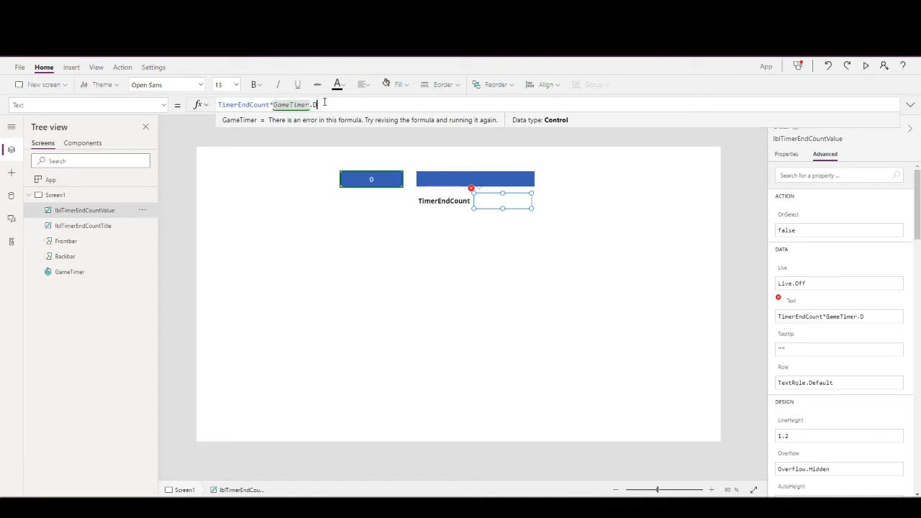
{"action": "type", "text": "uration"}
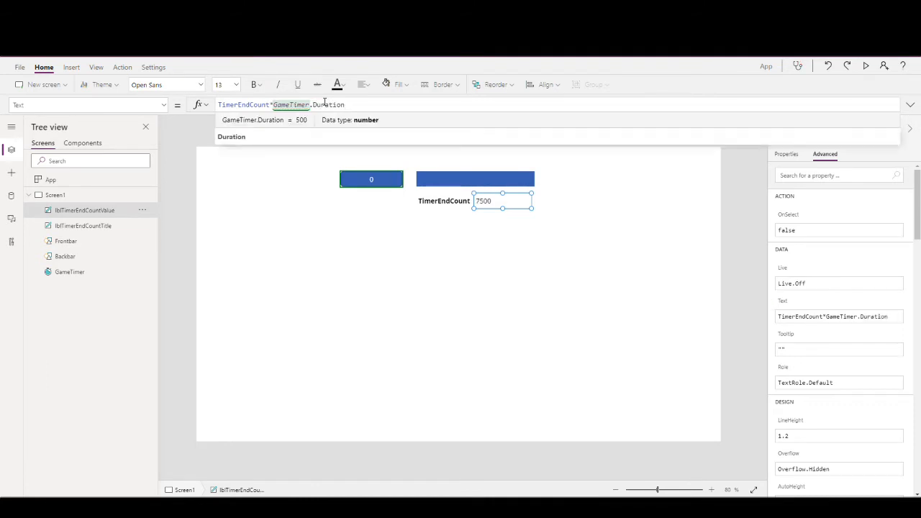
Wrap the label's product formula in parentheses and divide it by 1000.
{"action": "type", "text": ")"}
{"action": "key", "text": "Home"}
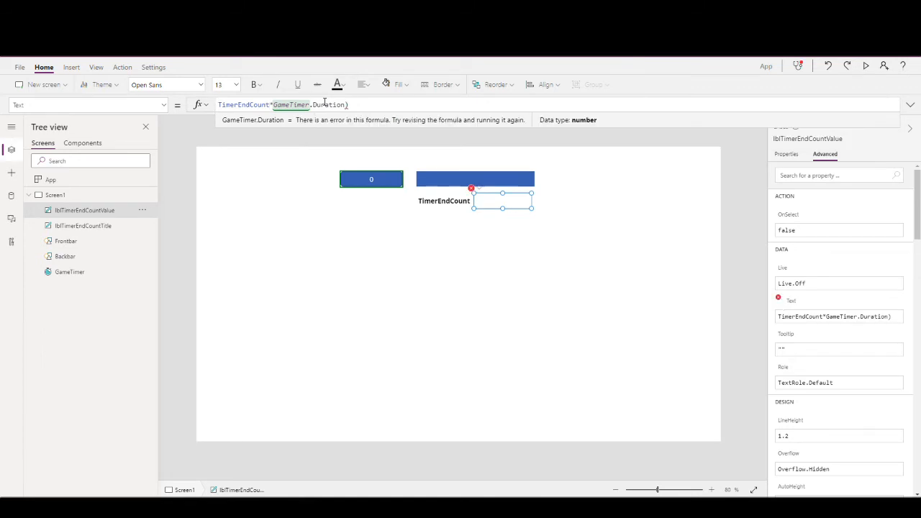
{"action": "type", "text": "("}
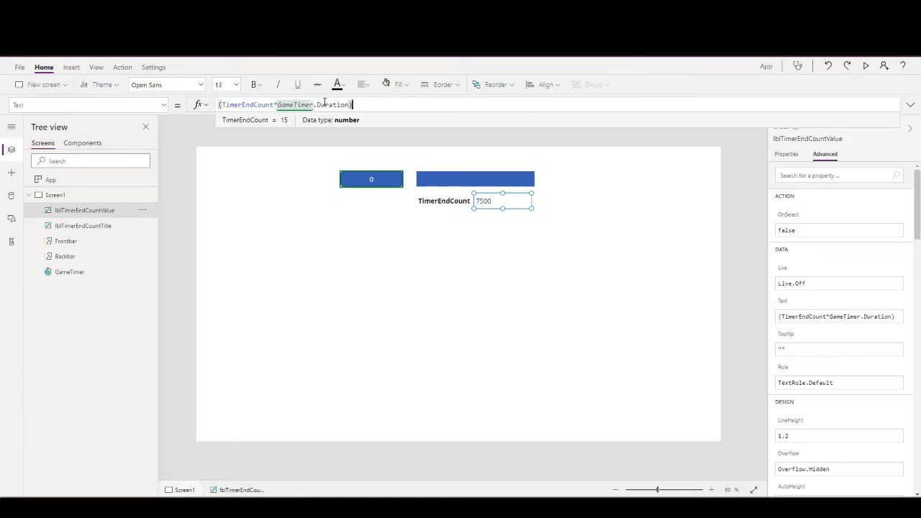
{"action": "type", "text": "/1000"}
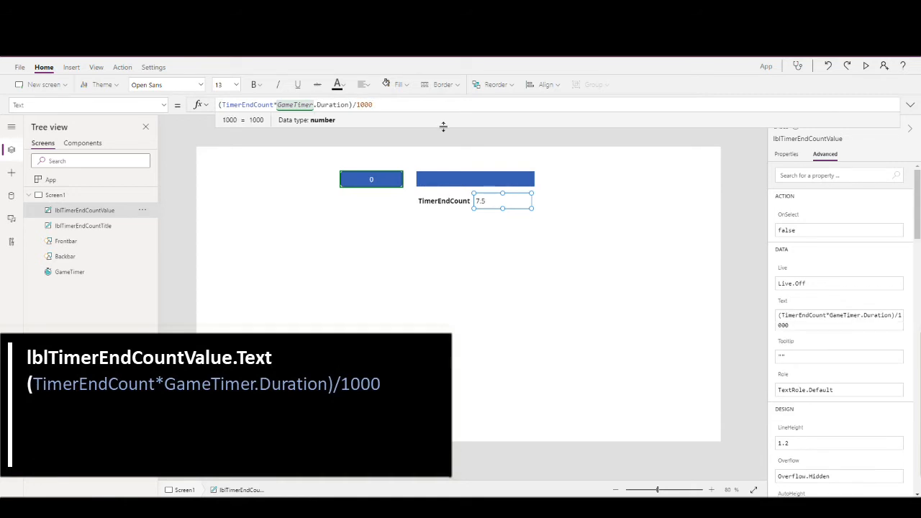
{"action": "left_click", "coordinate": [567, 145]}
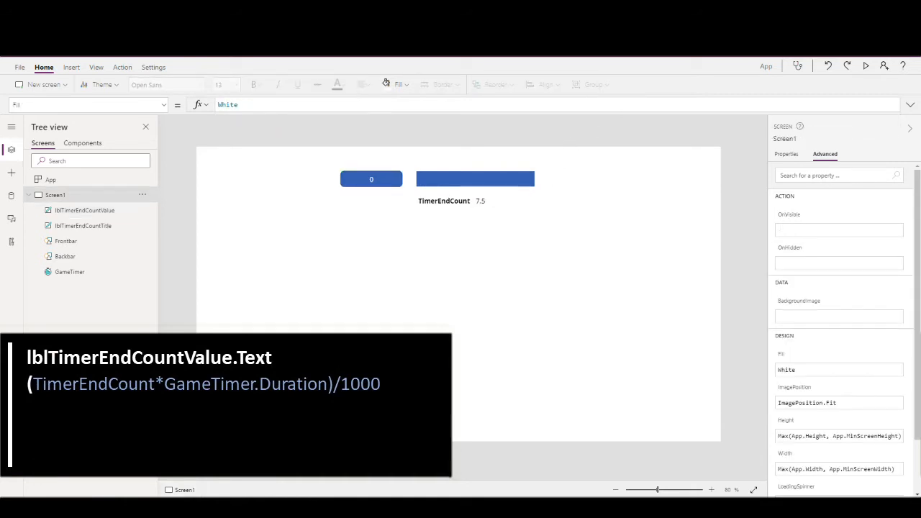
Preview the app with the GameTimer running to check the label's elapsed seconds, and return to editing.
{"action": "left_click", "coordinate": [870, 67]}
{"action": "left_click", "coordinate": [316, 83]}
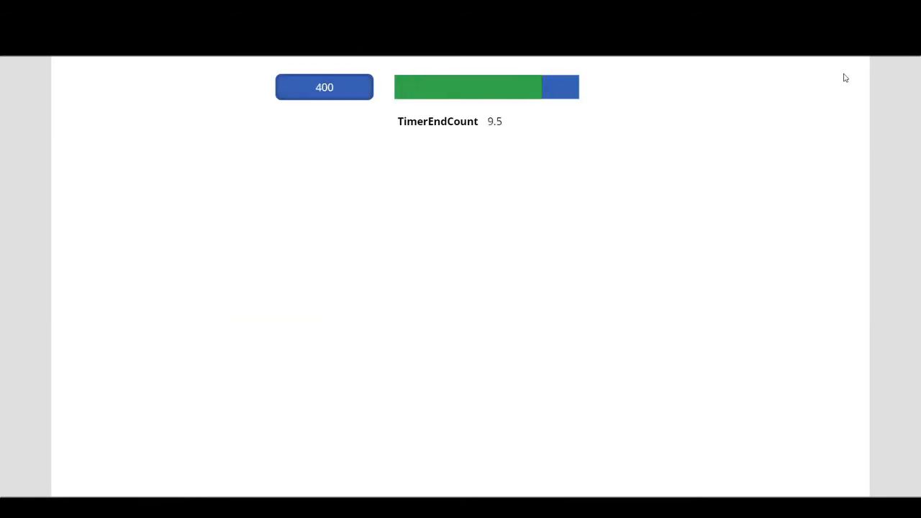
{"action": "left_click", "coordinate": [899, 56]}
{"action": "left_click", "coordinate": [545, 302]}
Move all five controls together a little lower and to the right on Screen1.
{"action": "left_click_drag", "start_coordinate": [544, 212], "coordinate": [309, 159]}
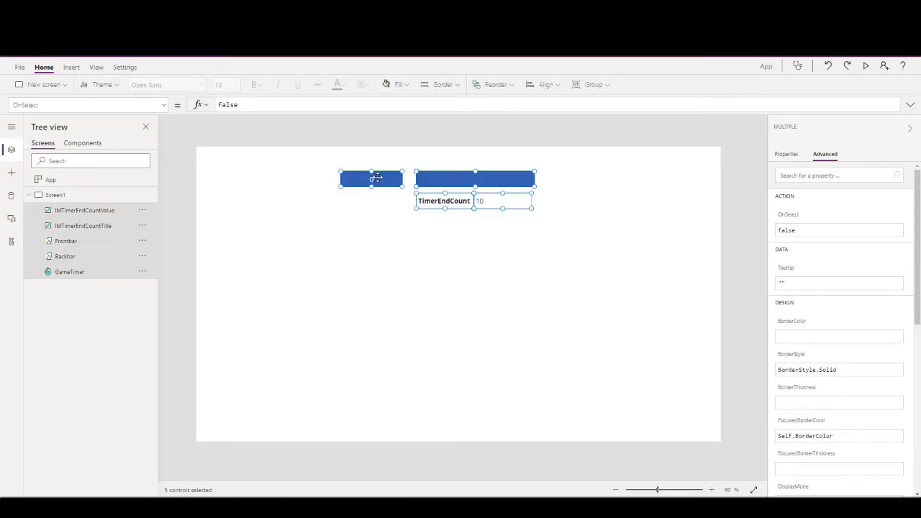
{"action": "left_click_drag", "start_coordinate": [376, 177], "coordinate": [401, 208]}
{"action": "left_click", "coordinate": [423, 174]}
Narrow the GameTimer from its left side to roughly half its width.
{"action": "left_click", "coordinate": [364, 209]}
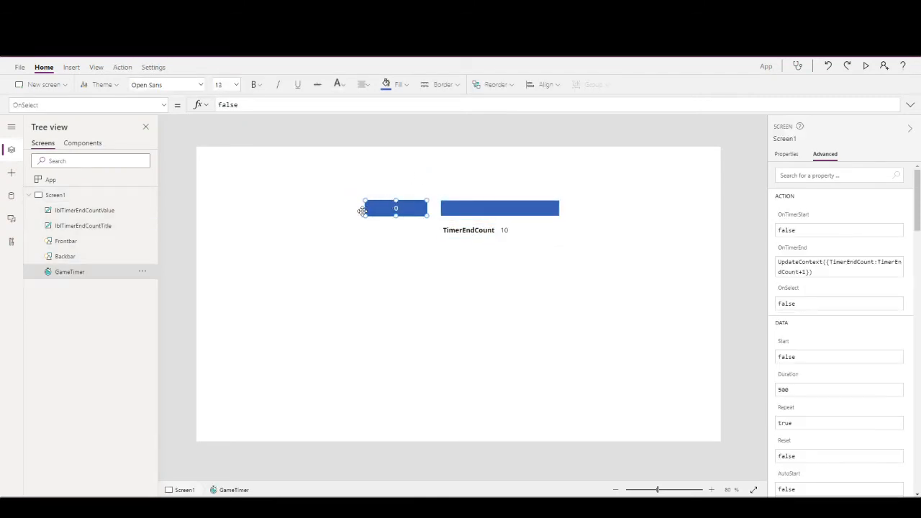
{"action": "left_click_drag", "start_coordinate": [363, 216], "coordinate": [394, 214]}
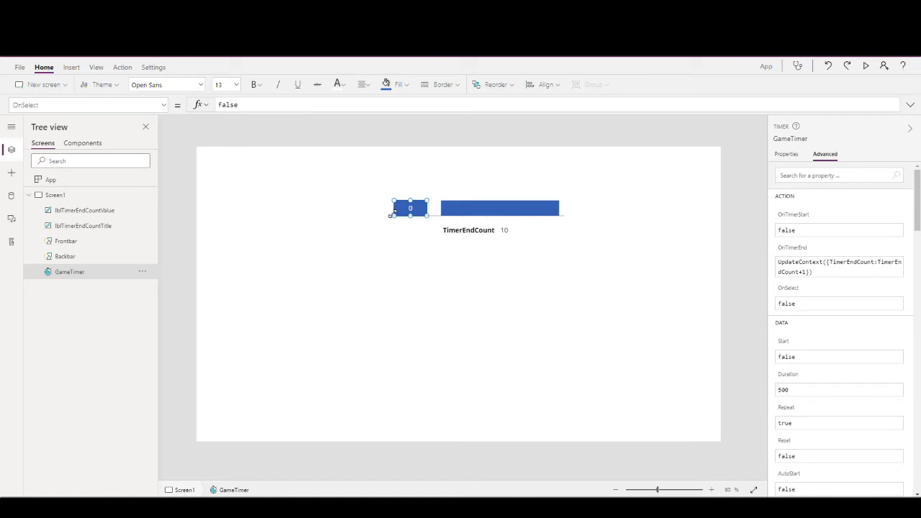
{"action": "left_click", "coordinate": [444, 185]}
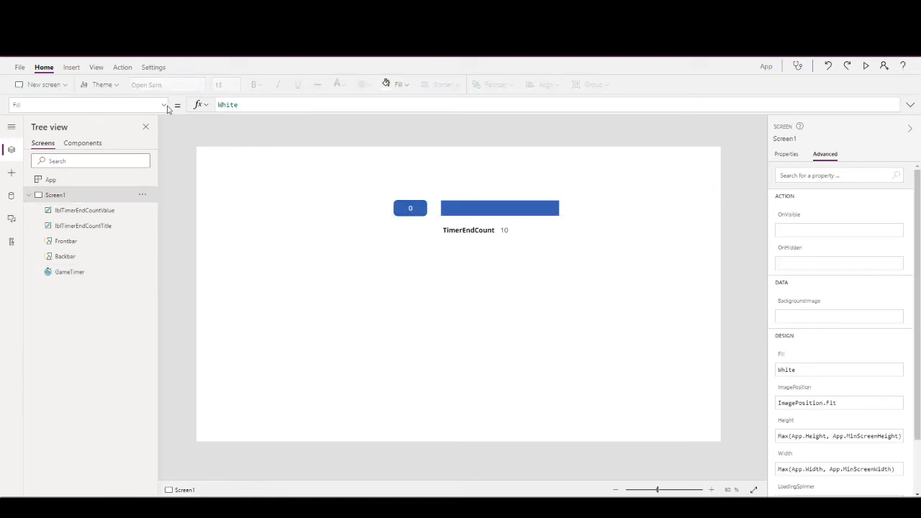
Insert a rectangle shape and place it over the GameTimer so that it covers the timer completely.
{"action": "left_click", "coordinate": [72, 67]}
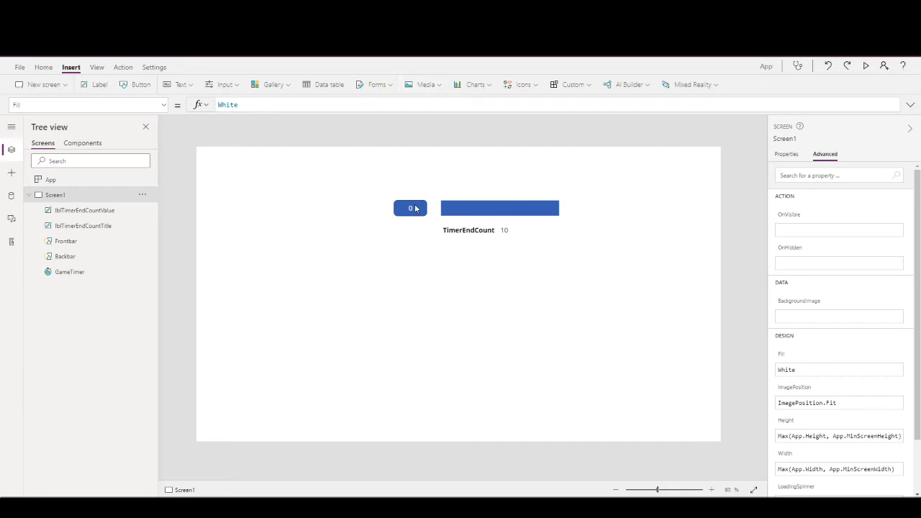
{"action": "left_click", "coordinate": [412, 208]}
{"action": "left_click", "coordinate": [430, 85]}
{"action": "left_click", "coordinate": [329, 169]}
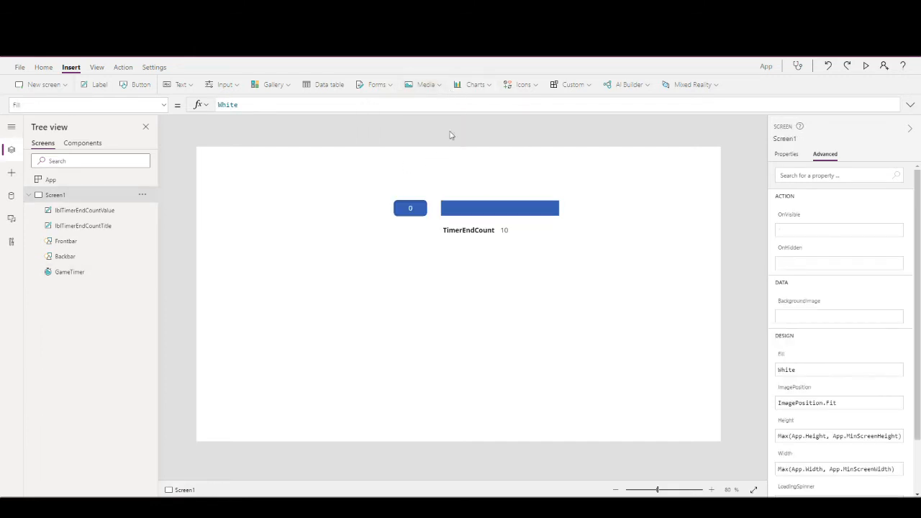
{"action": "left_click", "coordinate": [525, 85]}
{"action": "scroll", "coordinate": [541, 153], "scroll_direction": "down", "scroll_amount": 10}
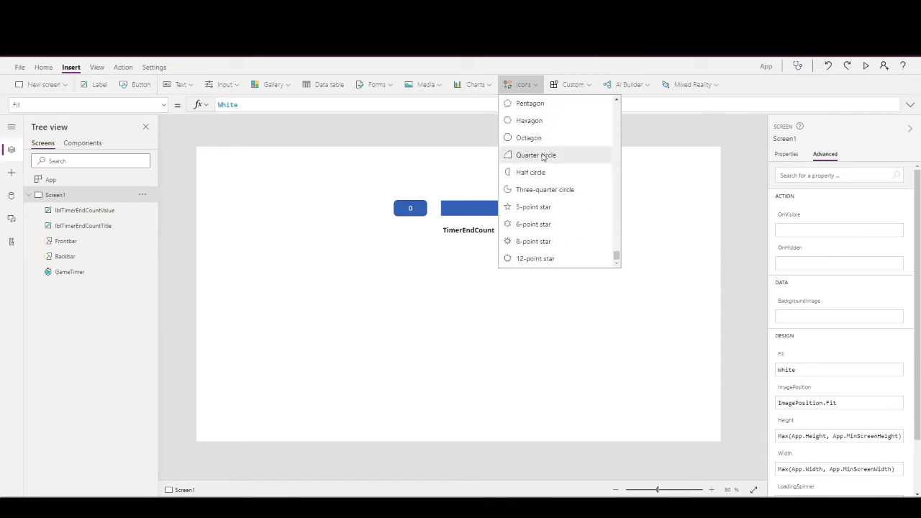
{"action": "scroll", "coordinate": [541, 155], "scroll_direction": "up", "scroll_amount": 3}
{"action": "left_click", "coordinate": [513, 180]}
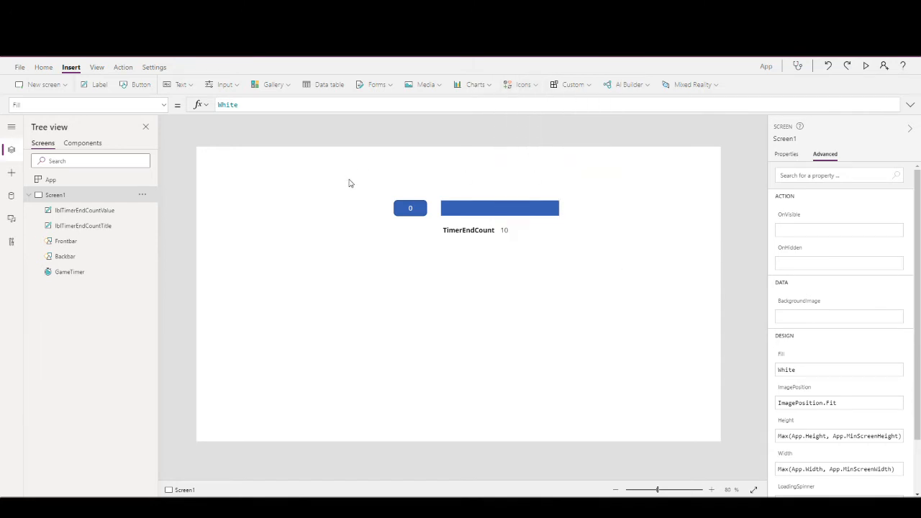
{"action": "left_click_drag", "start_coordinate": [255, 175], "coordinate": [425, 201]}
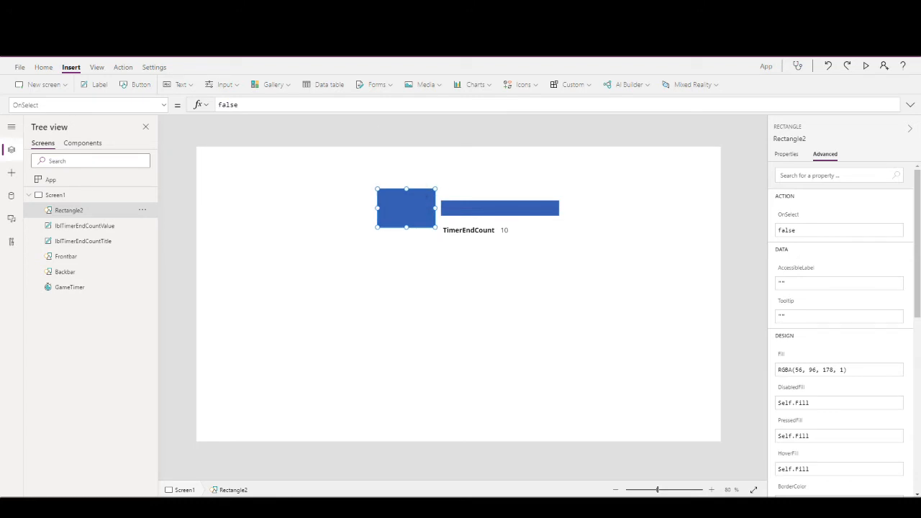
Make the rectangle semi-transparent by setting its Fill to RGBA(56, 96, 178, 0.2).
{"action": "left_click", "coordinate": [47, 105]}
{"action": "scroll", "coordinate": [43, 216], "scroll_direction": "up", "scroll_amount": 1}
{"action": "scroll", "coordinate": [41, 224], "scroll_direction": "up", "scroll_amount": 3}
{"action": "left_click", "coordinate": [41, 252]}
{"action": "left_click", "coordinate": [291, 104]}
{"action": "type", "text": "0.2"}
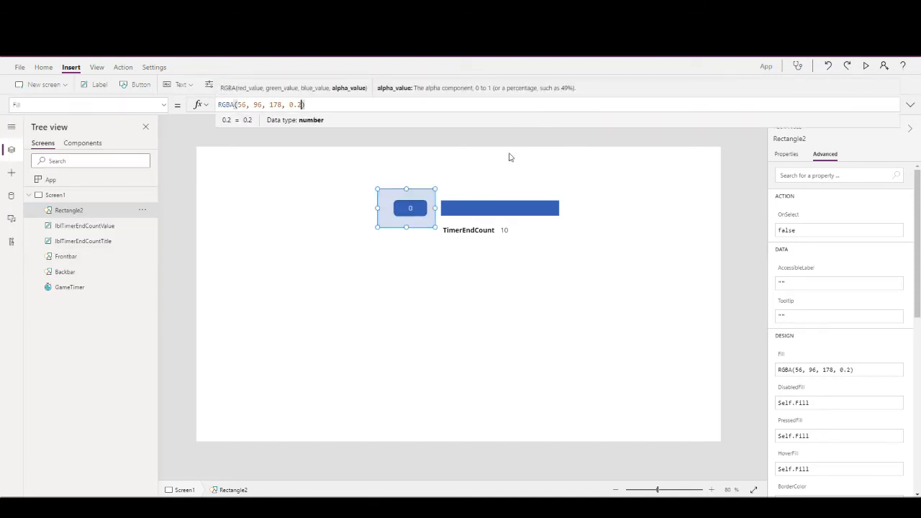
{"action": "left_click", "coordinate": [509, 157]}
Shrink the translucent rectangle from its upper-left corner to fit more closely around the GameTimer.
{"action": "left_click", "coordinate": [380, 201]}
{"action": "left_click_drag", "start_coordinate": [377, 191], "coordinate": [386, 192]}
{"action": "left_click", "coordinate": [349, 170]}
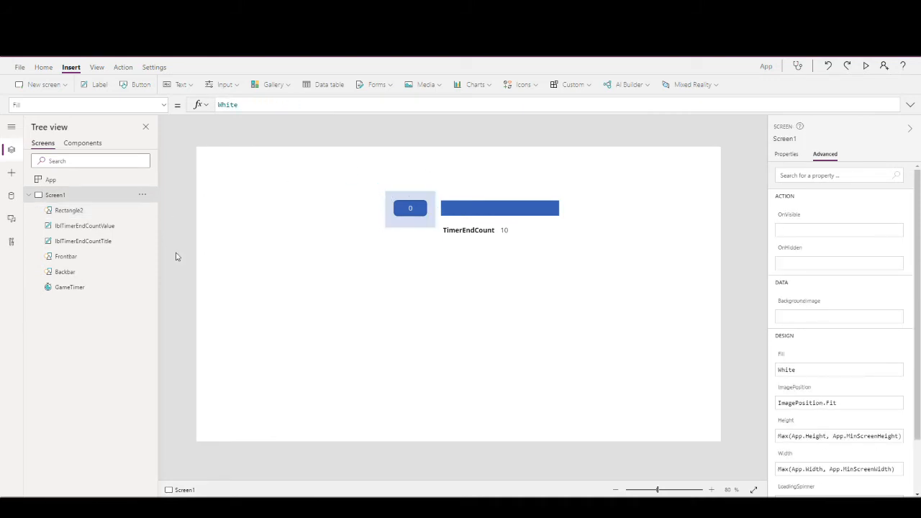
Set the GameTimer's Start property to the variable StartVar.
{"action": "left_click", "coordinate": [79, 289]}
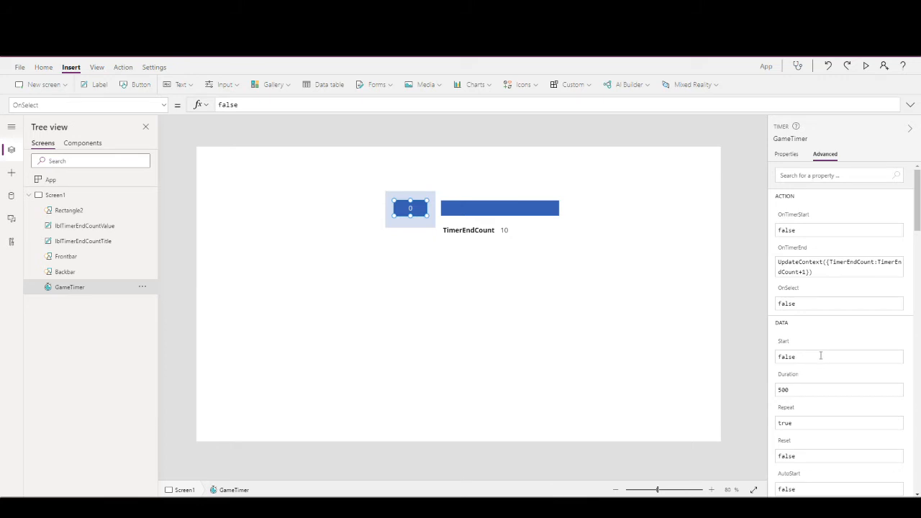
{"action": "left_click_drag", "start_coordinate": [797, 358], "coordinate": [751, 363]}
{"action": "type", "text": "StartVar"}
{"action": "left_click", "coordinate": [728, 317]}
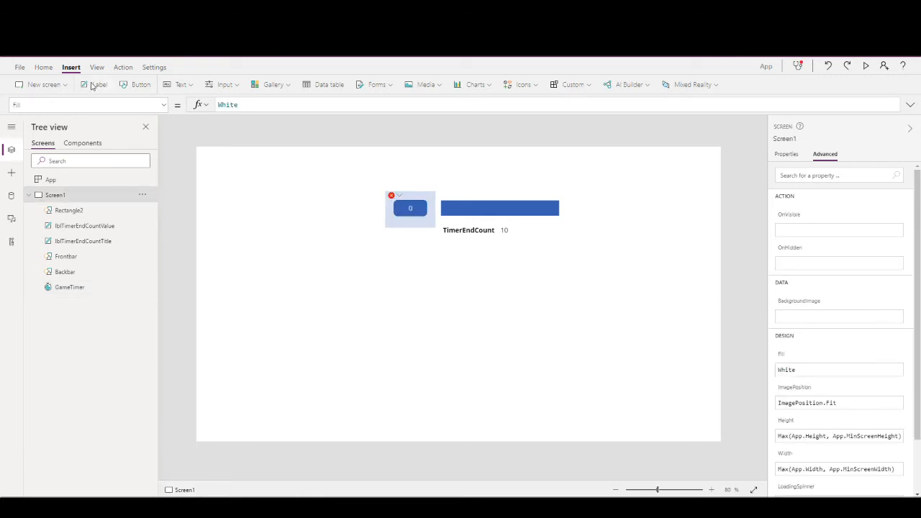
Insert a button to the left of the GameTimer, level with it, and label it Start.
{"action": "left_click", "coordinate": [137, 85]}
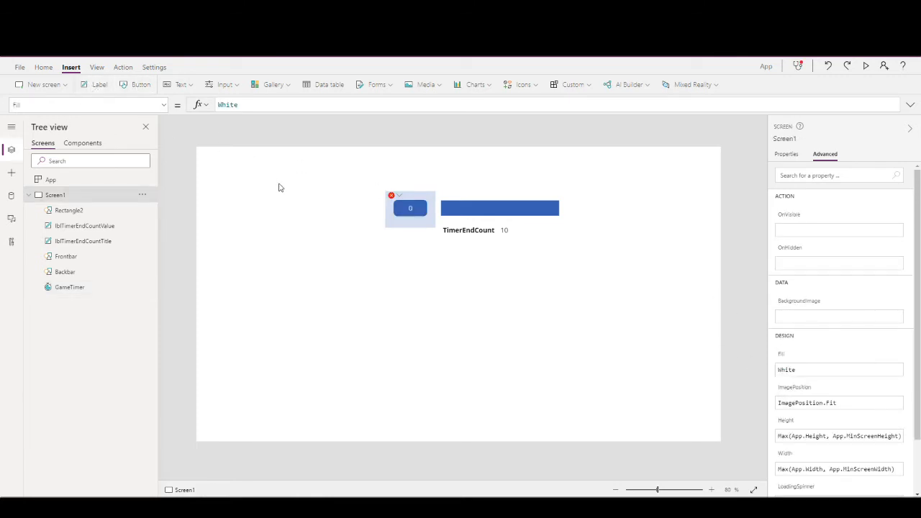
{"action": "left_click_drag", "start_coordinate": [263, 175], "coordinate": [329, 208]}
{"action": "double_click", "coordinate": [315, 210]}
{"action": "type", "text": "SA"}
{"action": "type", "text": "art"}
{"action": "left_click", "coordinate": [343, 225]}
Duplicate the Start button, align the copy directly beneath it and change its text to Pause.
{"action": "left_click", "coordinate": [340, 209]}
{"action": "key", "text": "ctrl+c"}
{"action": "key", "text": "ctrl+v"}
{"action": "left_click_drag", "start_coordinate": [333, 216], "coordinate": [326, 231]}
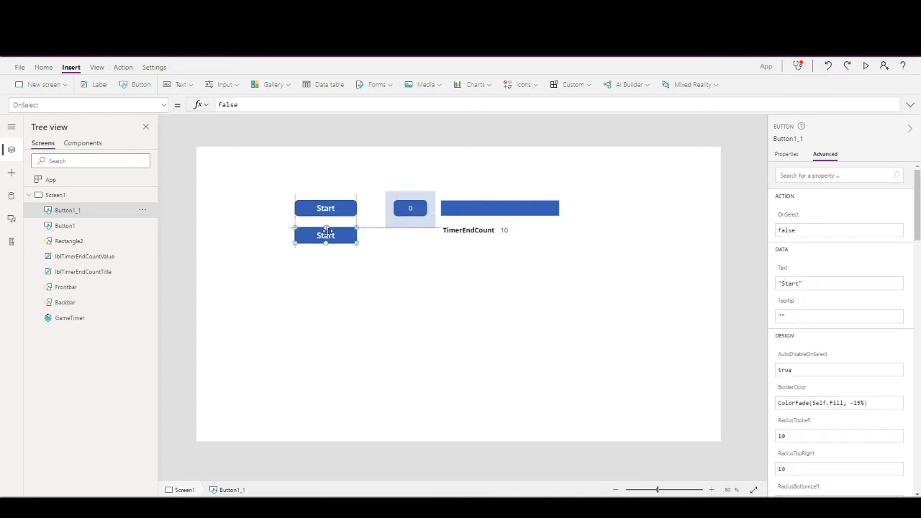
{"action": "double_click", "coordinate": [325, 236]}
{"action": "type", "text": "Pa"}
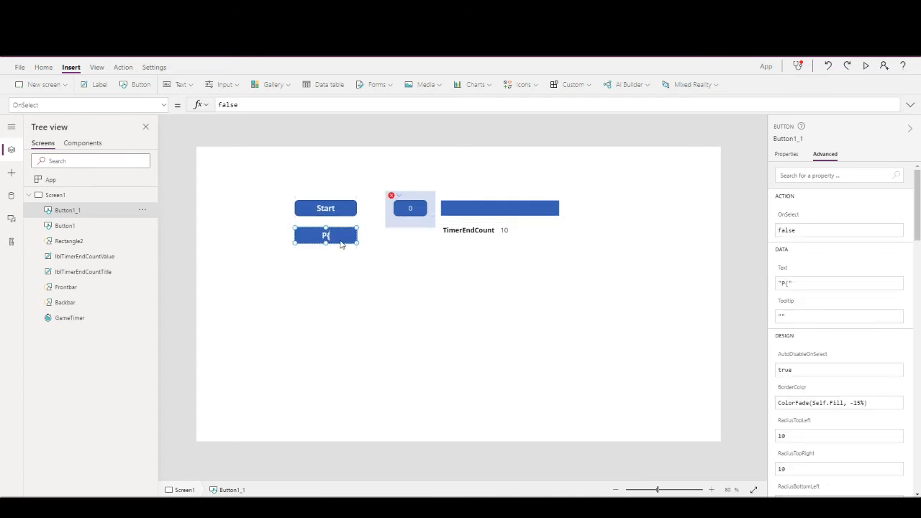
{"action": "type", "text": "use"}
{"action": "left_click", "coordinate": [343, 253]}
Duplicate the Pause button, align the copy directly beneath it and change its text to Reset.
{"action": "left_click", "coordinate": [333, 230]}
{"action": "key", "text": "ctrl+c"}
{"action": "key", "text": "ctrl+v"}
{"action": "left_click_drag", "start_coordinate": [333, 231], "coordinate": [326, 259]}
{"action": "double_click", "coordinate": [326, 259]}
{"action": "type", "text": "Reset"}
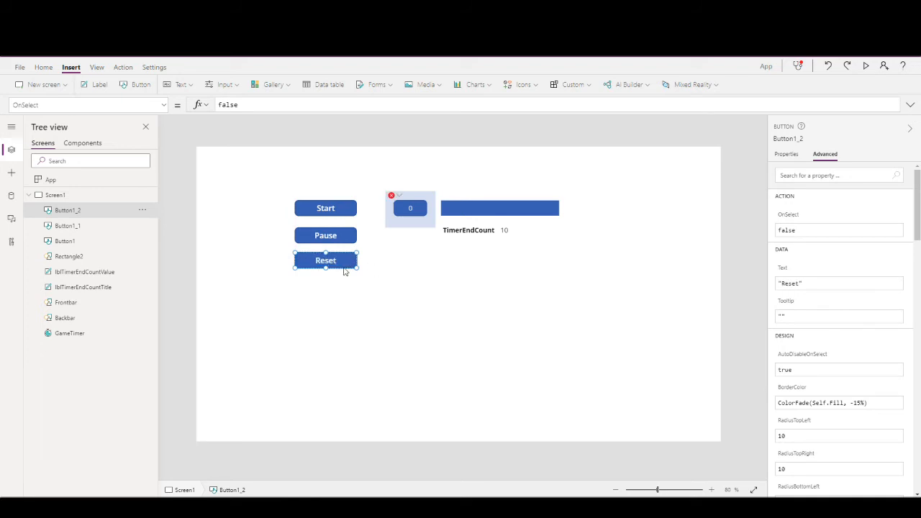
Rename the Start, Pause and Reset button controls as btnStart, btnPause and btnReset.
{"action": "double_click", "coordinate": [72, 241]}
{"action": "type", "text": "btnStart"}
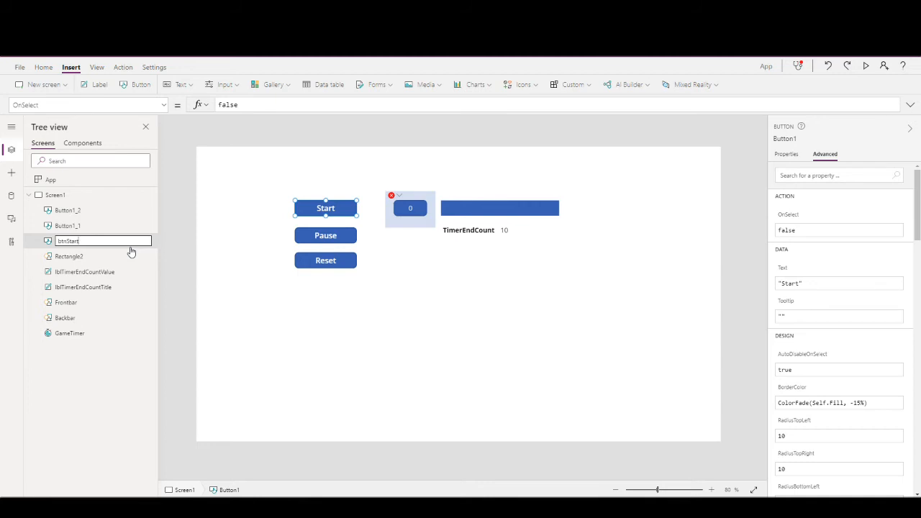
{"action": "double_click", "coordinate": [80, 226]}
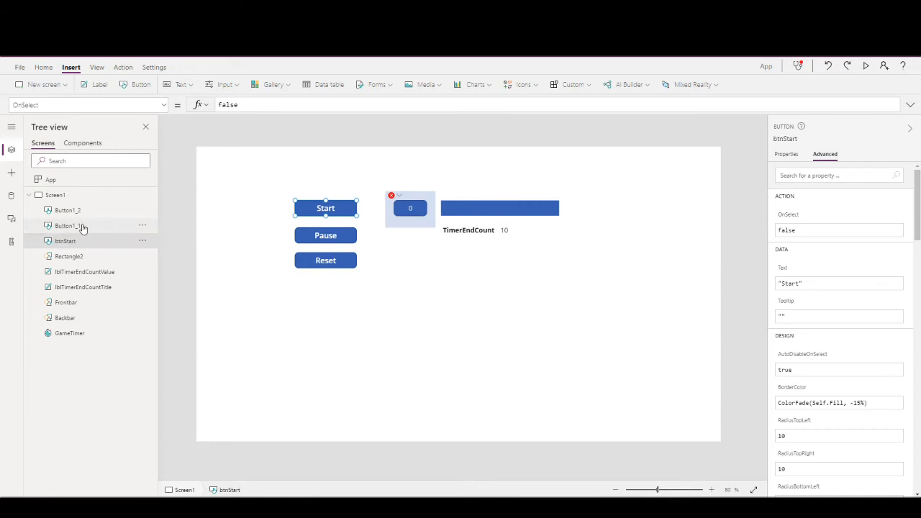
{"action": "type", "text": "btnPause"}
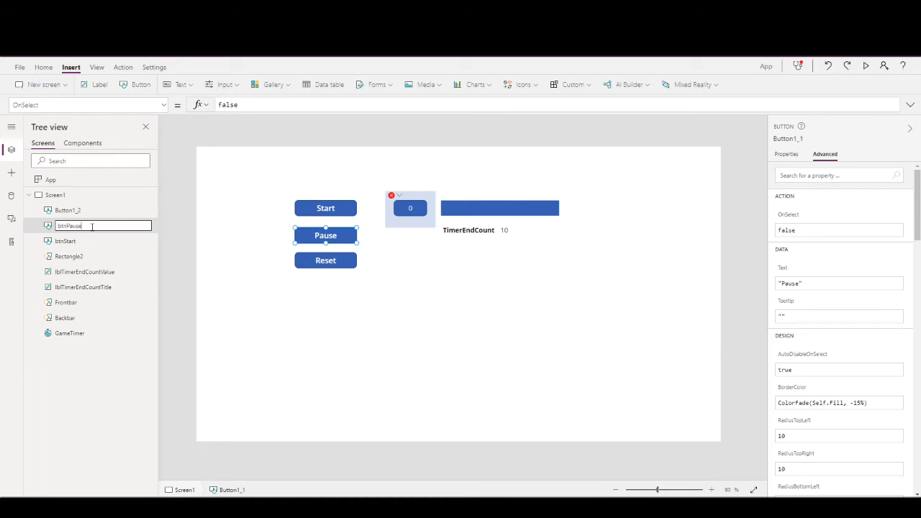
{"action": "key", "text": "Return"}
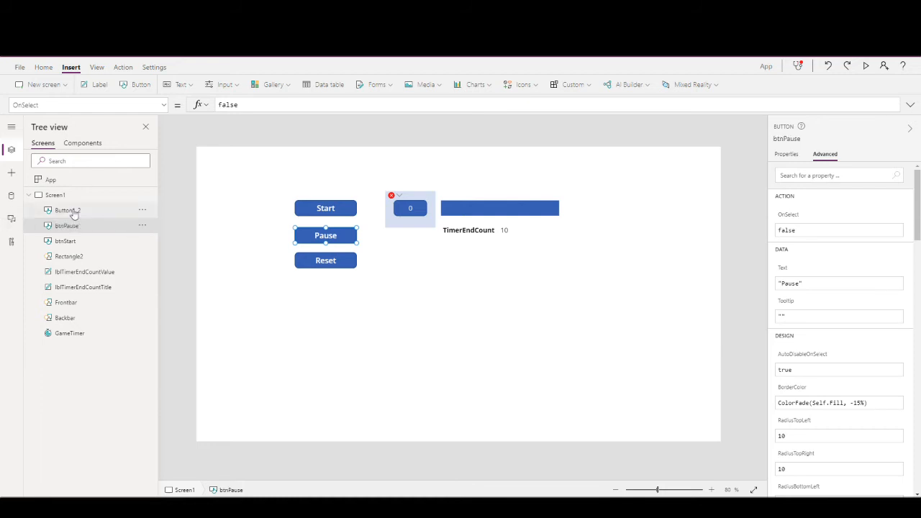
{"action": "left_click", "coordinate": [72, 210]}
{"action": "double_click", "coordinate": [72, 210]}
{"action": "type", "text": "bt"}
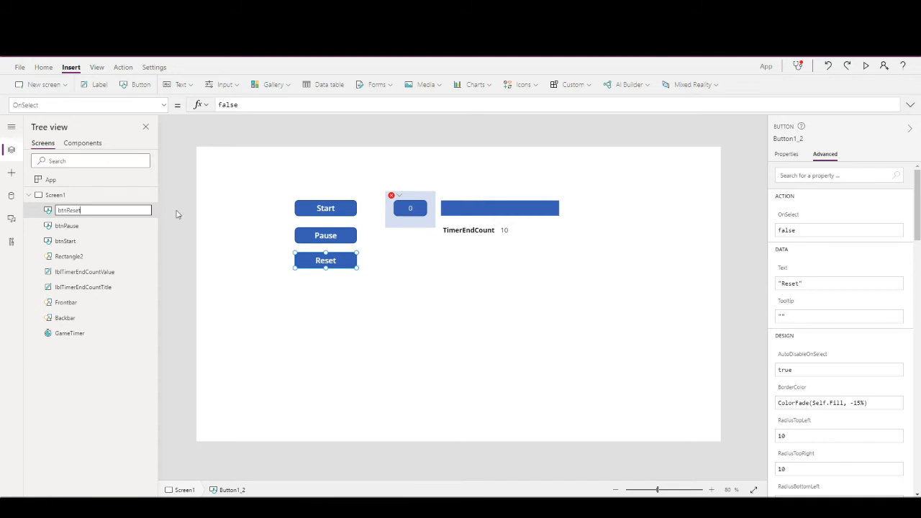
{"action": "type", "text": "nReset"}
{"action": "left_click", "coordinate": [209, 232]}
Set the Start button's OnSelect formula to UpdateContext({StartVar:false});.
{"action": "left_click", "coordinate": [329, 212]}
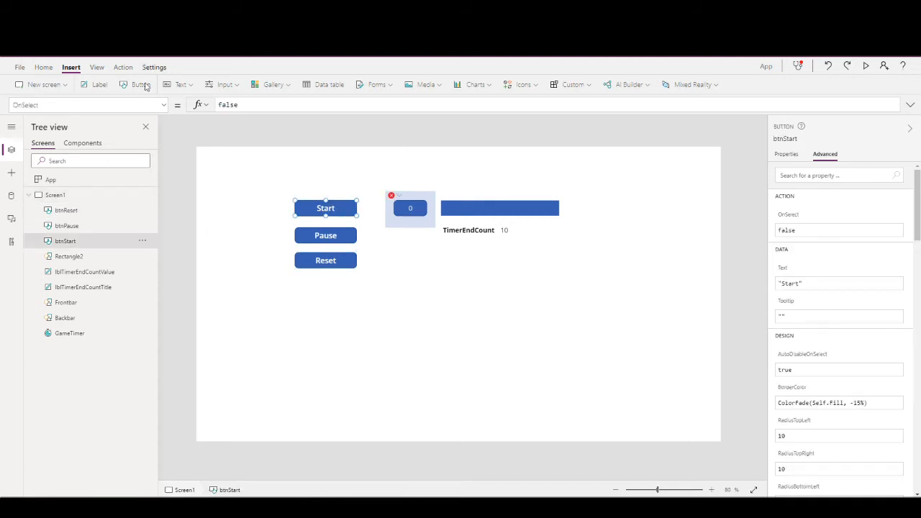
{"action": "double_click", "coordinate": [225, 102]}
{"action": "type", "text": "UpdateContext"}
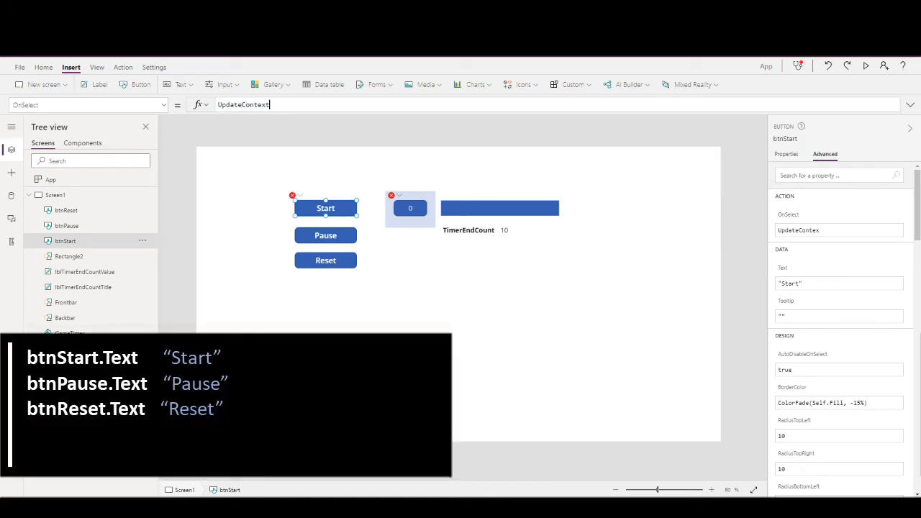
{"action": "type", "text": "({Star"}
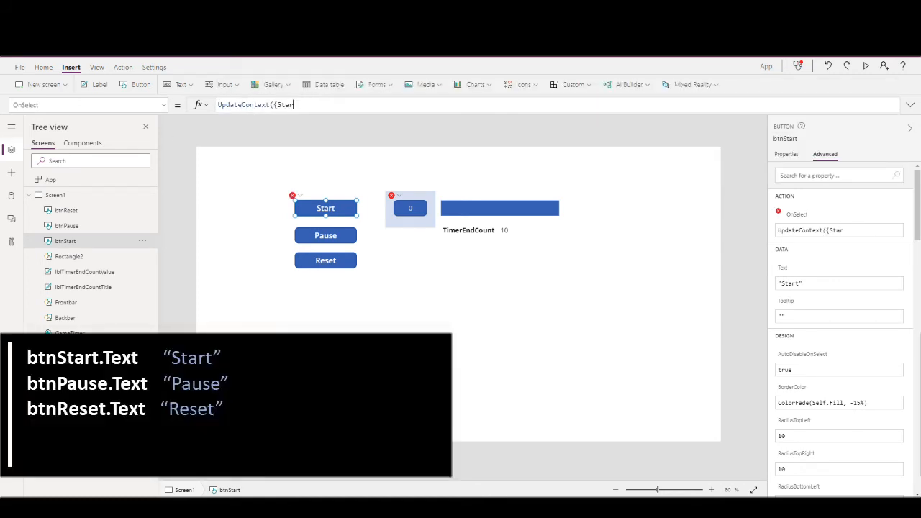
{"action": "type", "text": "tVar:f"}
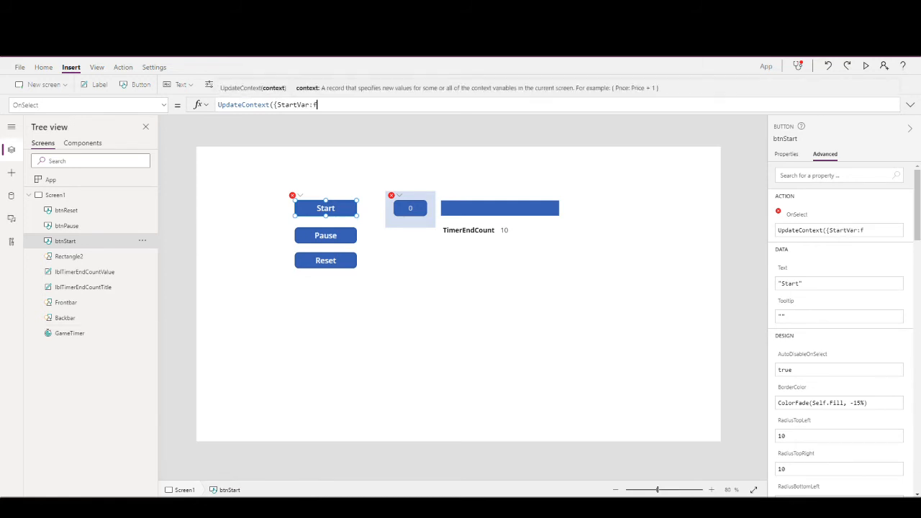
{"action": "type", "text": "alse});"}
Append a copy of the UpdateContext call to the Start button's OnSelect formula and change it to UpdateContext({StartVar:true}).
{"action": "key", "text": "Left"}
{"action": "key", "text": "shift+Left"}
{"action": "key", "text": "shift+Left"}
{"action": "key", "text": "shift+Home"}
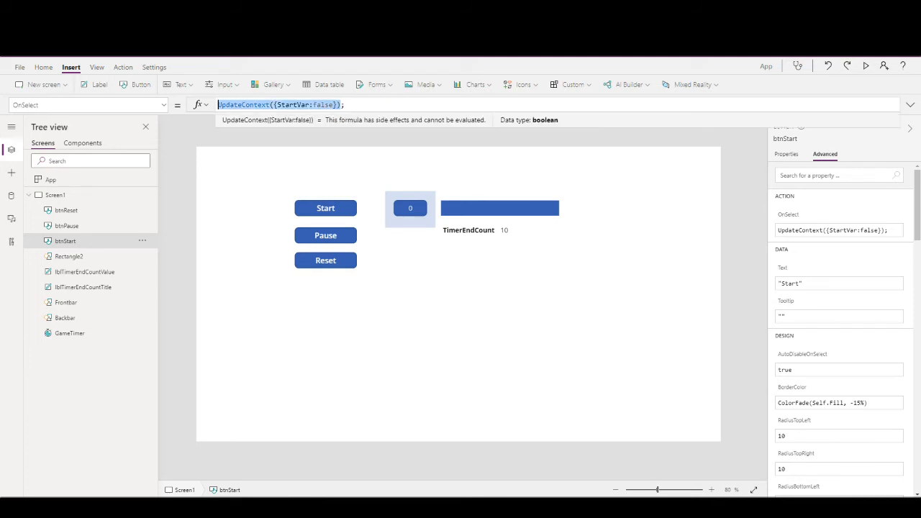
{"action": "key", "text": "ctrl+c"}
{"action": "key", "text": "End"}
{"action": "key", "text": "ctrl+v"}
{"action": "key", "text": "Left"}
{"action": "key", "text": "Left"}
{"action": "key", "text": "Left"}
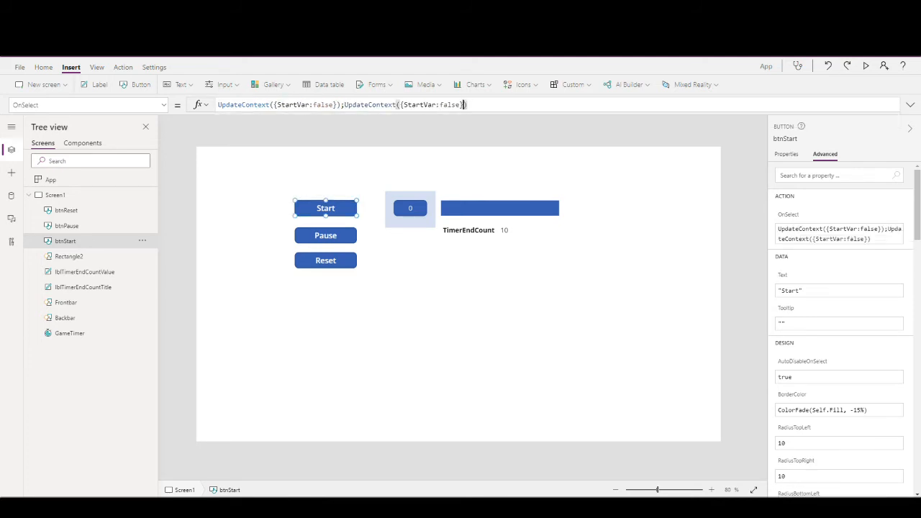
{"action": "key", "text": "ctrl+shift+Left"}
{"action": "type", "text": "tru"}
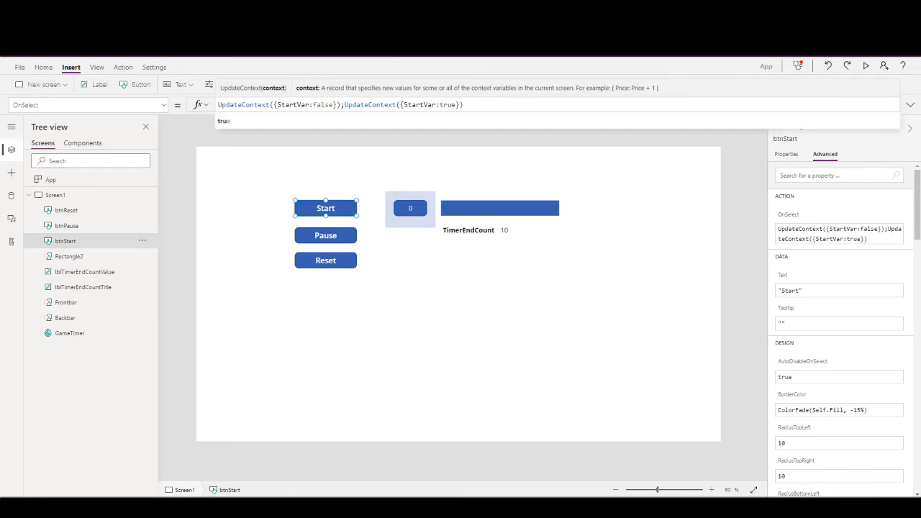
{"action": "left_click", "coordinate": [484, 105]}
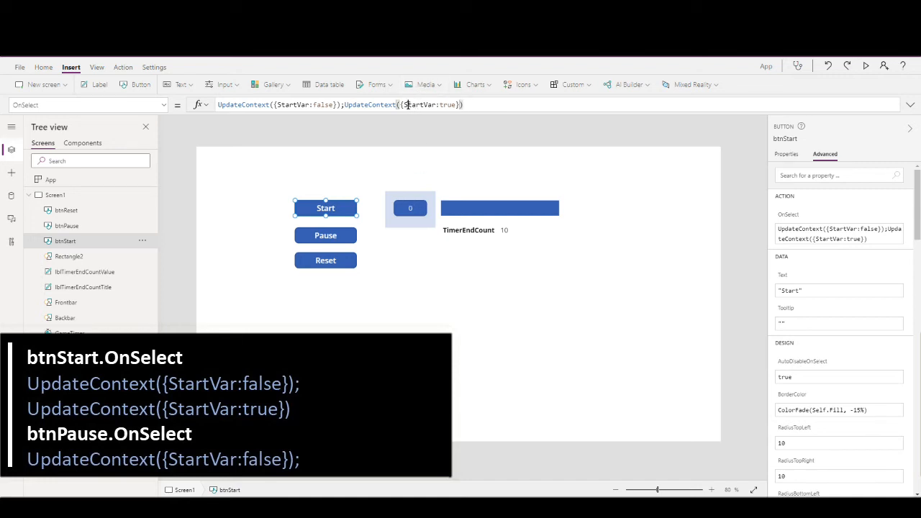
{"action": "left_click_drag", "start_coordinate": [405, 105], "coordinate": [441, 105]}
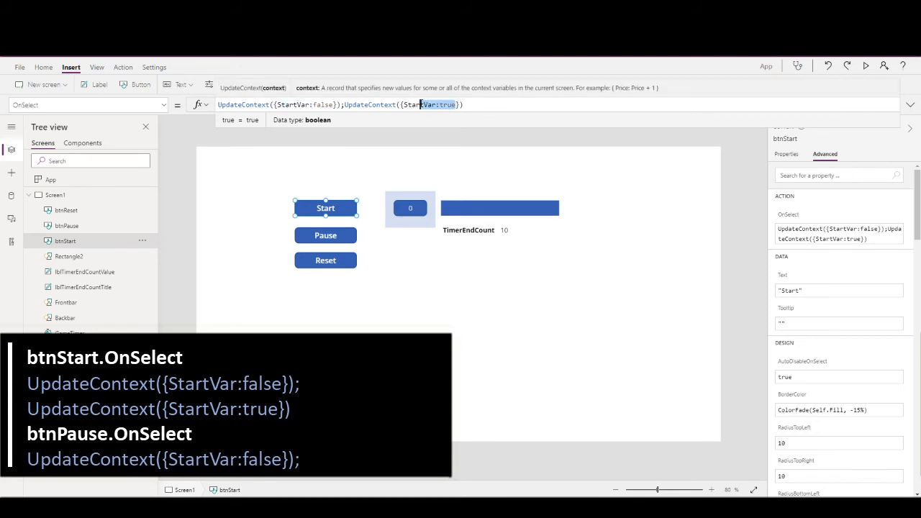
{"action": "left_click", "coordinate": [462, 105]}
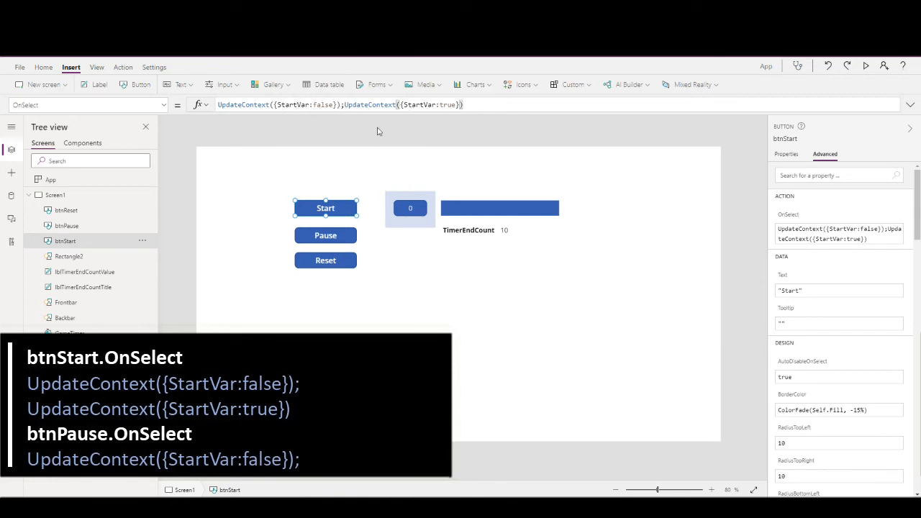
Copy UpdateContext({StartVar:false}) from the Start button's formula and set it as the Pause button's OnSelect.
{"action": "left_click_drag", "start_coordinate": [341, 103], "coordinate": [164, 105]}
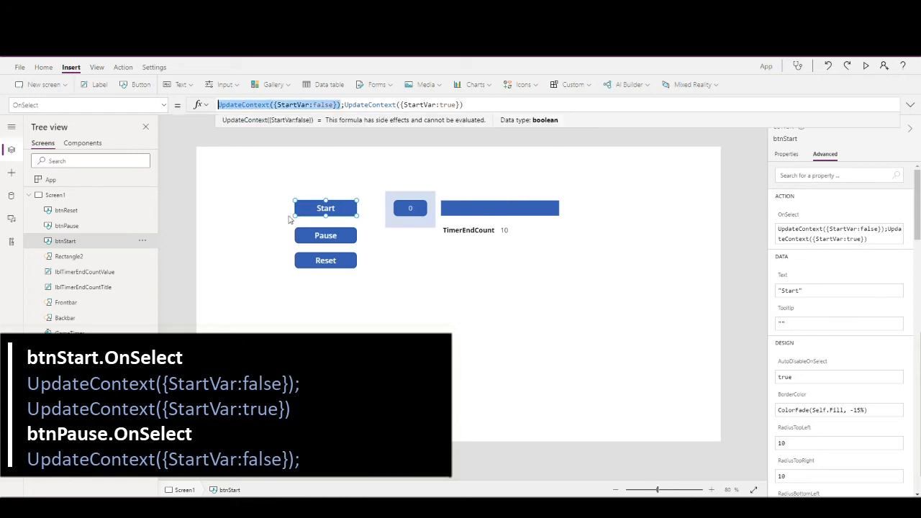
{"action": "left_click", "coordinate": [311, 231]}
{"action": "double_click", "coordinate": [227, 105]}
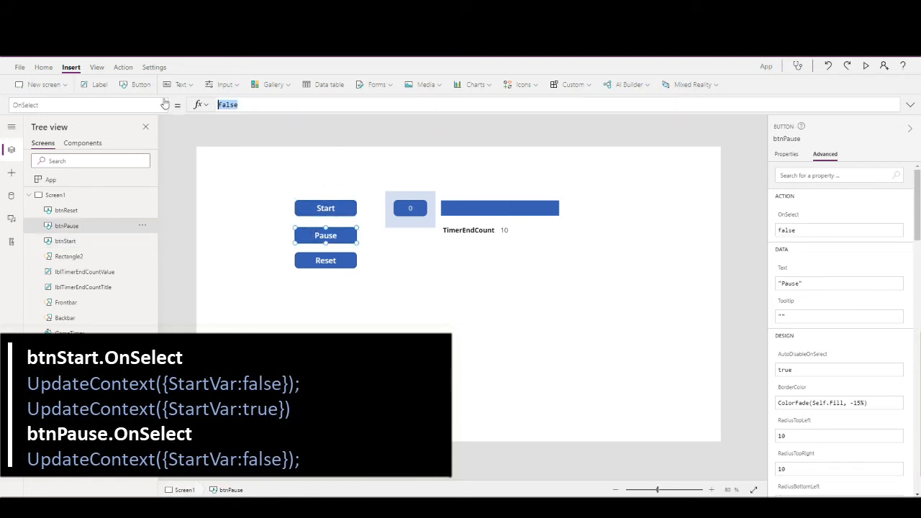
{"action": "key", "text": "ctrl+v"}
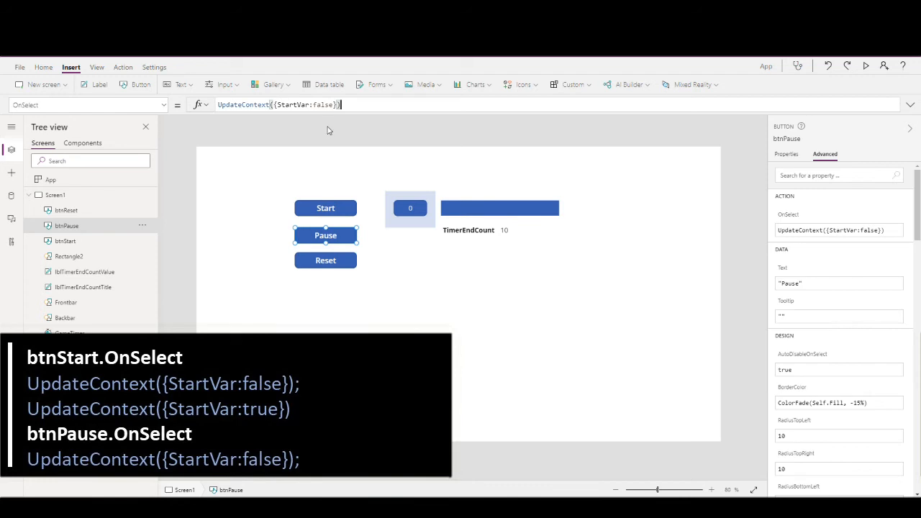
Set the Reset button's OnSelect formula to UpdateContext({TimerEndCount:0});.
{"action": "left_click", "coordinate": [344, 264]}
{"action": "double_click", "coordinate": [227, 106]}
{"action": "type", "text": "UpdateContext"}
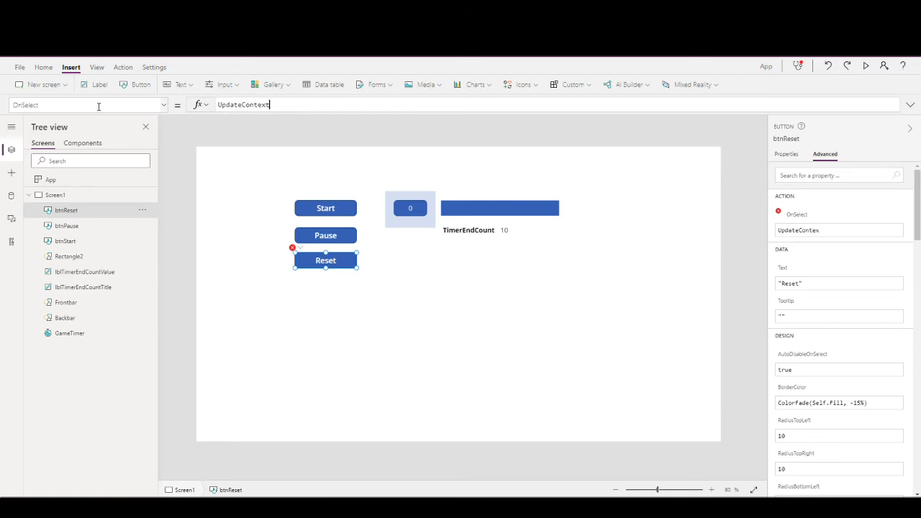
{"action": "type", "text": "({TimerC"}
{"action": "type", "text": "ndCount:"}
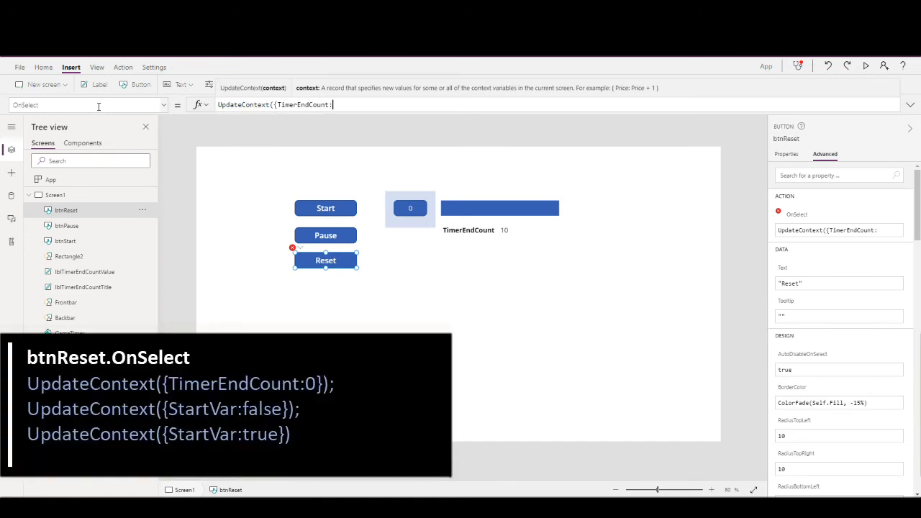
{"action": "type", "text": "0});"}
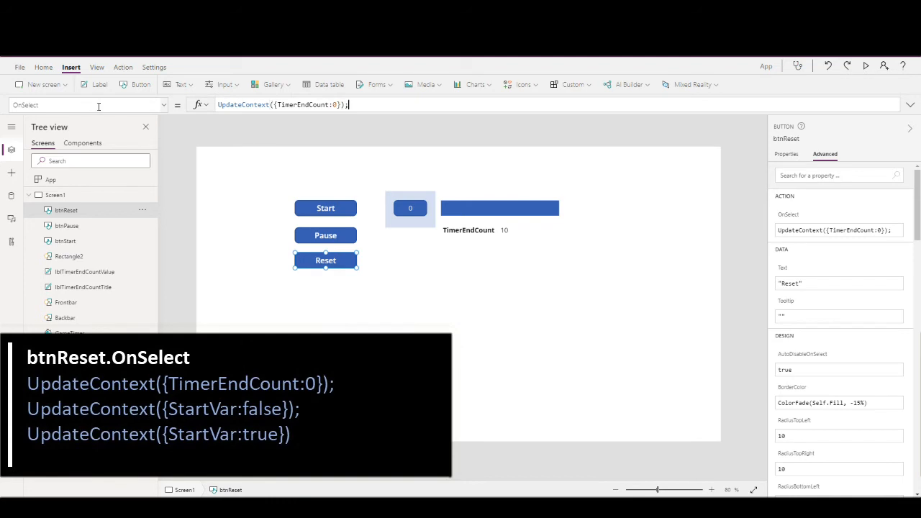
Copy the Start button's whole OnSelect formula and append it to the Reset button's OnSelect formula.
{"action": "left_click", "coordinate": [332, 205]}
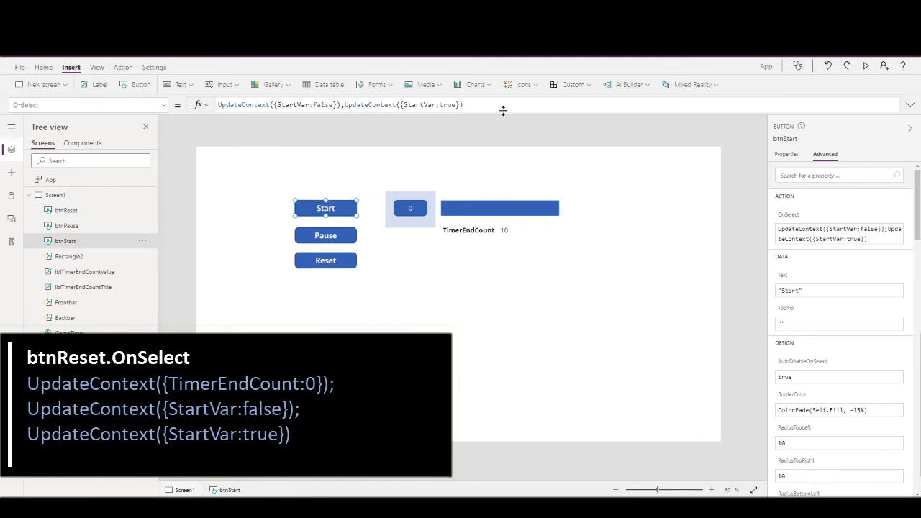
{"action": "left_click_drag", "start_coordinate": [464, 104], "coordinate": [217, 105]}
{"action": "left_click", "coordinate": [325, 261]}
{"action": "left_click", "coordinate": [420, 104]}
{"action": "key", "text": "ctrl+v"}
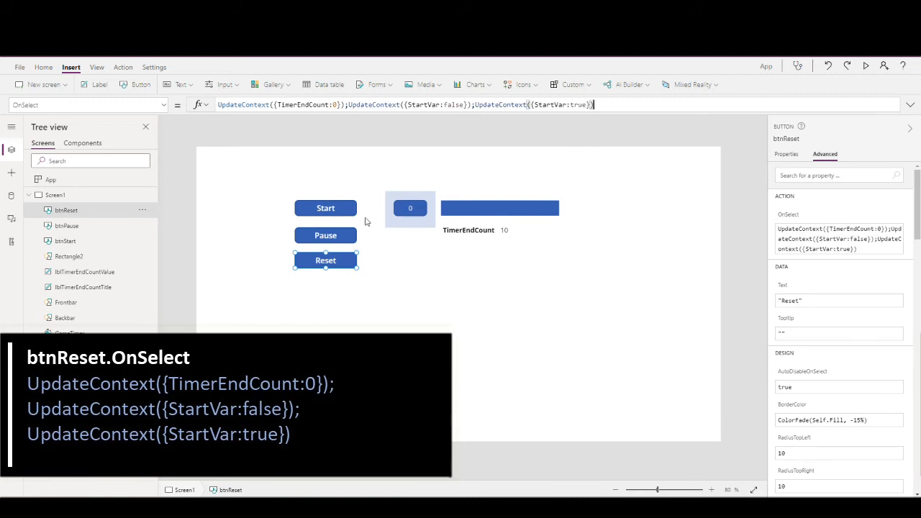
{"action": "left_click", "coordinate": [413, 280]}
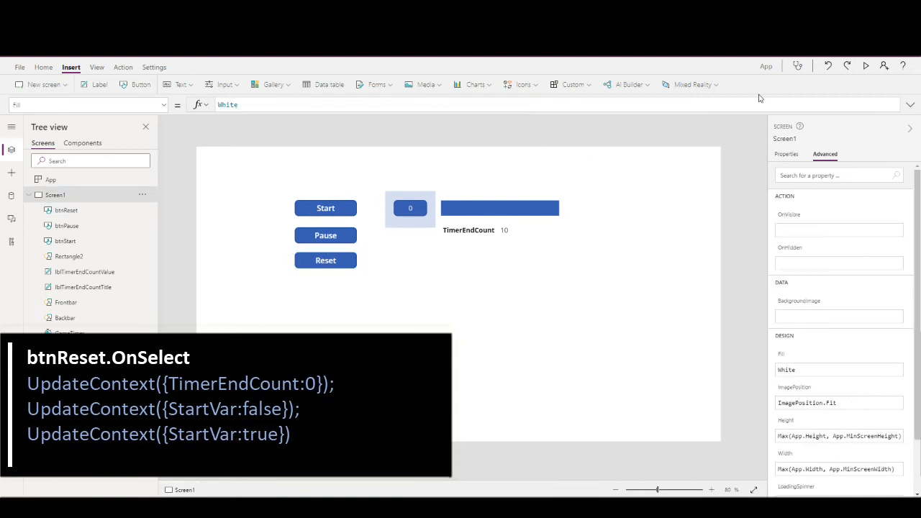
Preview the app and test starting and pausing the timer twice.
{"action": "left_click", "coordinate": [866, 66]}
{"action": "left_click", "coordinate": [251, 135]}
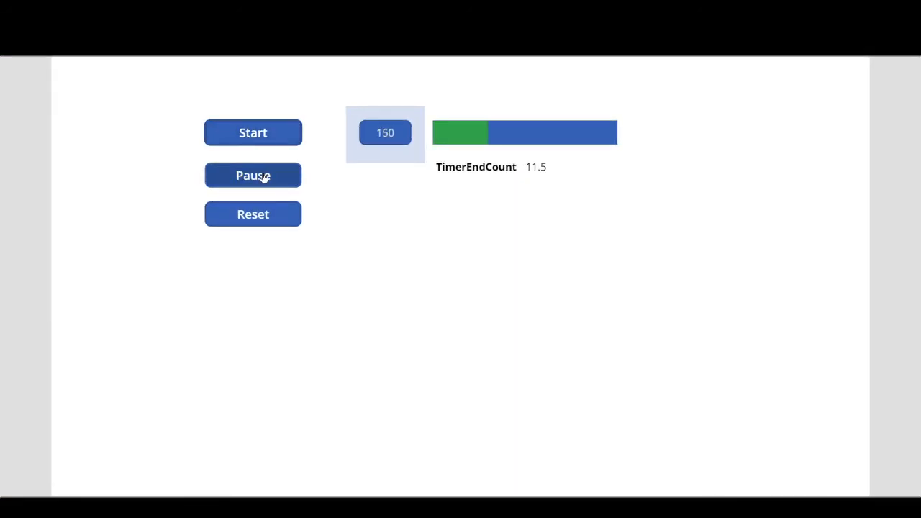
{"action": "left_click", "coordinate": [264, 176]}
{"action": "left_click", "coordinate": [258, 134]}
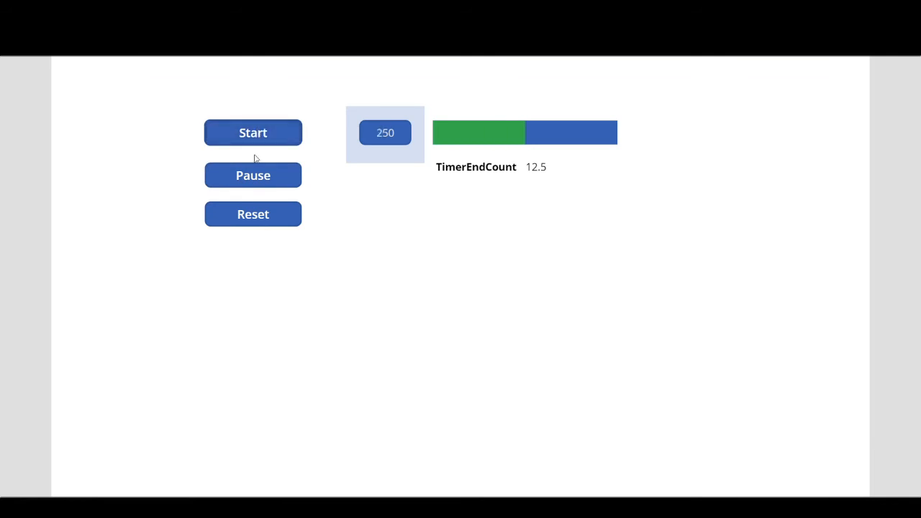
{"action": "left_click", "coordinate": [263, 179]}
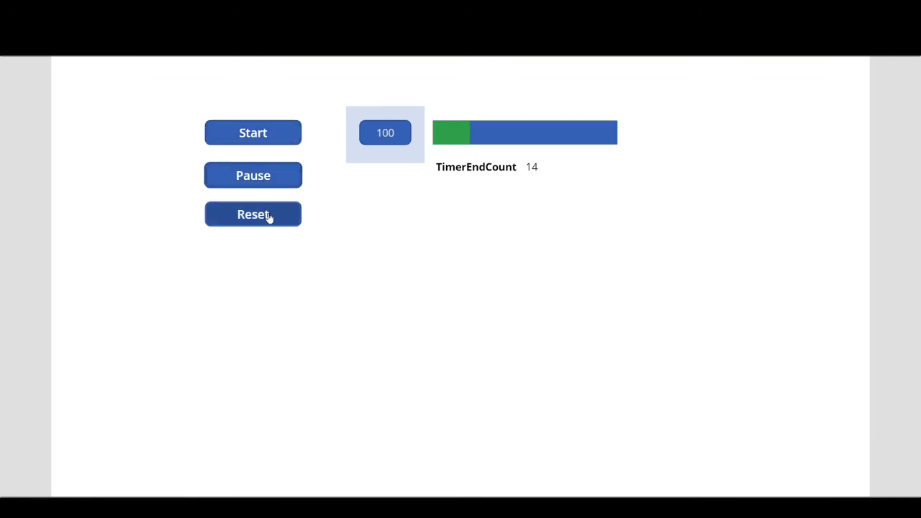
Restart the timer, test Reset followed by Pause twice, and return to editing the screen.
{"action": "left_click", "coordinate": [248, 136]}
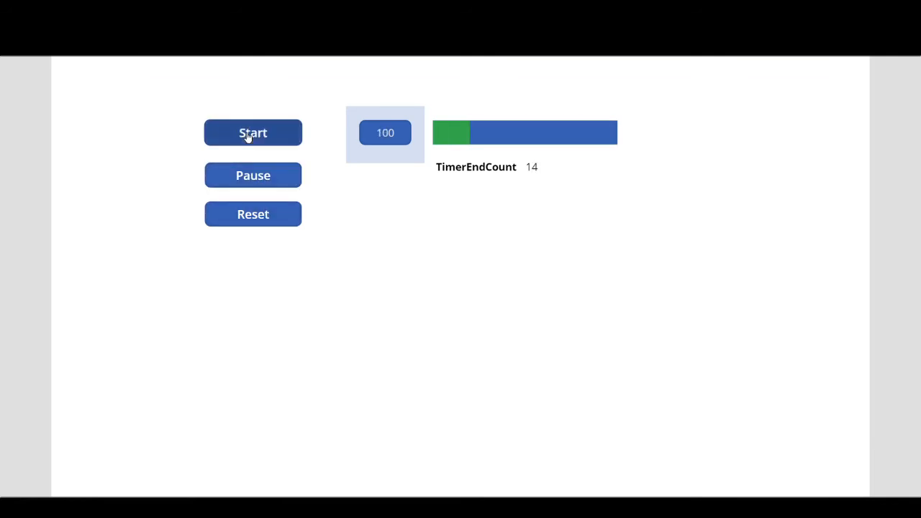
{"action": "left_click", "coordinate": [264, 215]}
{"action": "left_click", "coordinate": [256, 180]}
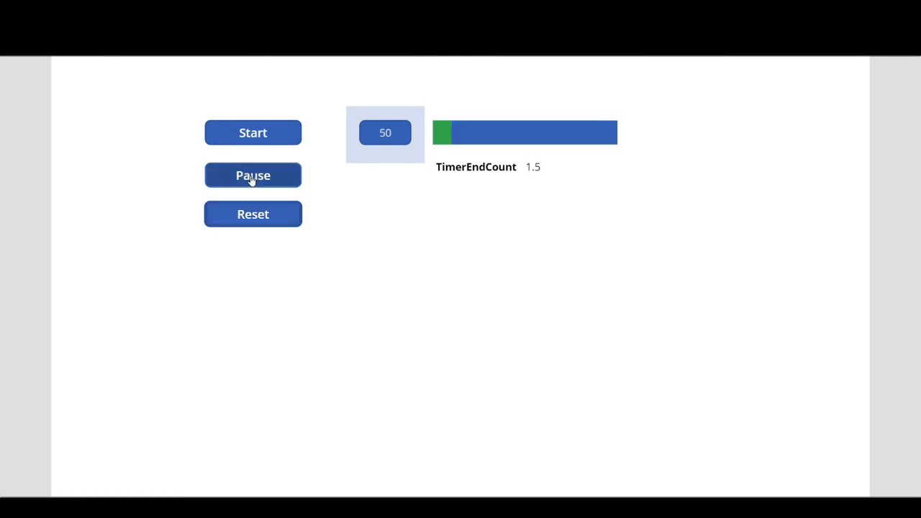
{"action": "left_click", "coordinate": [264, 214]}
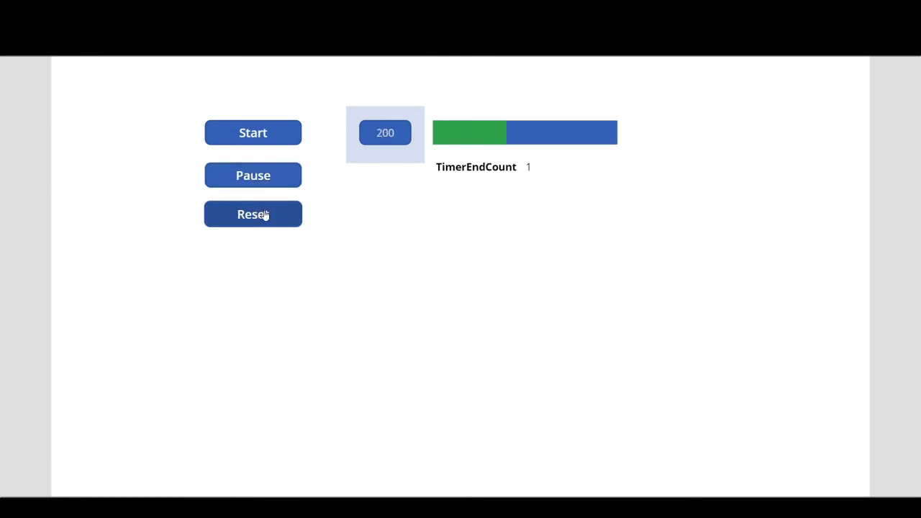
{"action": "left_click", "coordinate": [261, 182]}
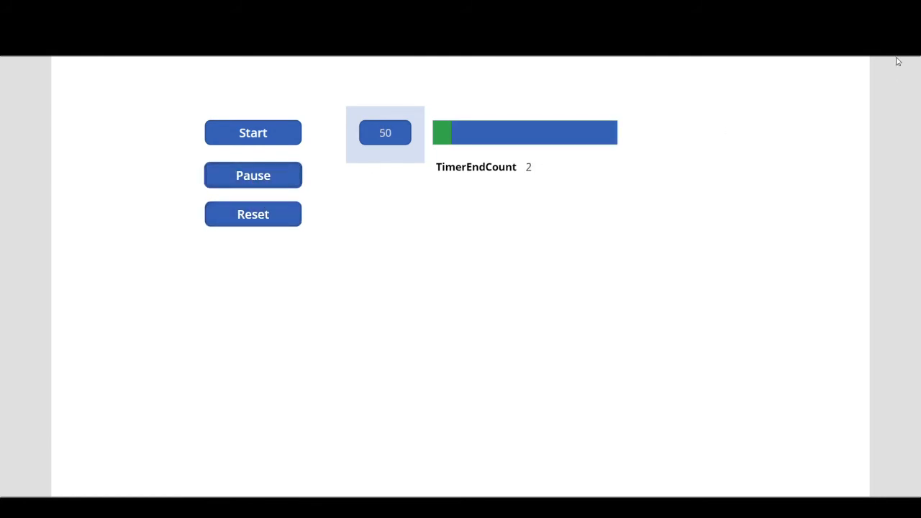
{"action": "key", "text": "Escape"}
{"action": "left_click", "coordinate": [536, 301]}
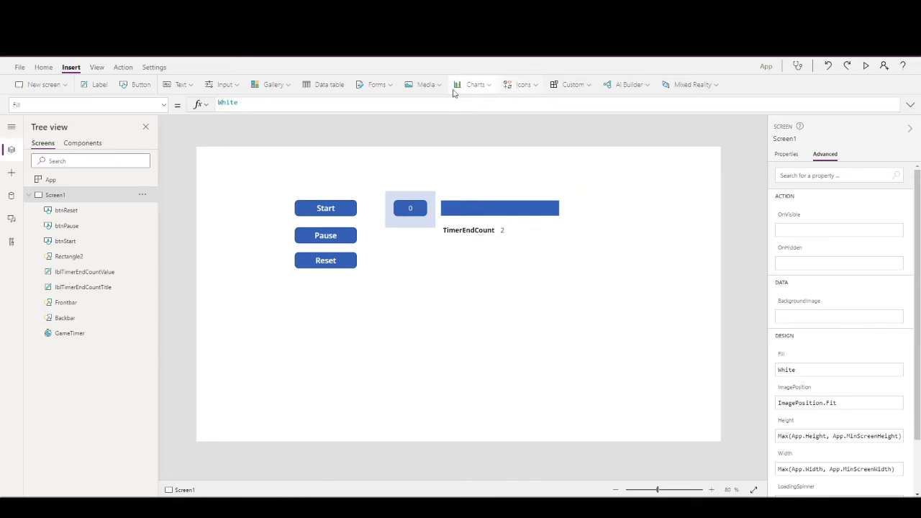
Insert a rectangle and shape it into a thin horizontal bar below the progress bar, ending at the game screen's right edge.
{"action": "left_click", "coordinate": [536, 87]}
{"action": "scroll", "coordinate": [539, 225], "scroll_direction": "down", "scroll_amount": 15}
{"action": "scroll", "coordinate": [557, 124], "scroll_direction": "up", "scroll_amount": 2}
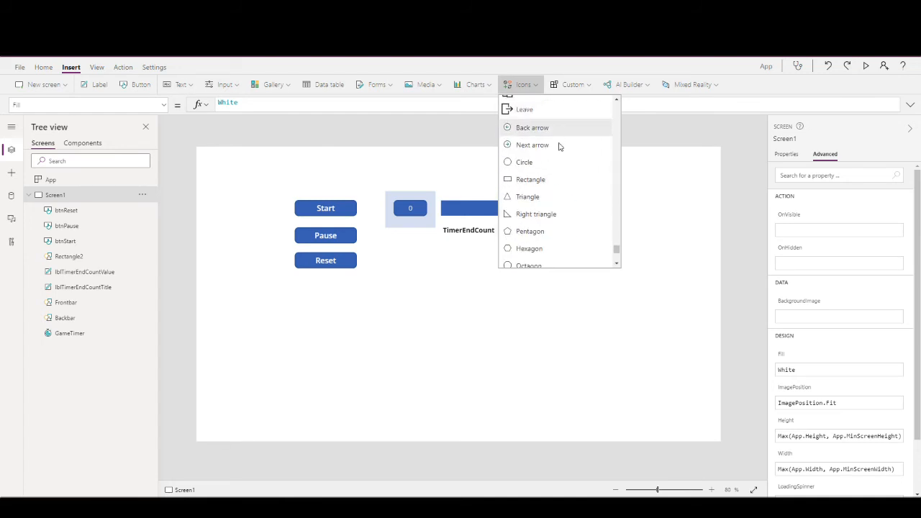
{"action": "left_click", "coordinate": [548, 180]}
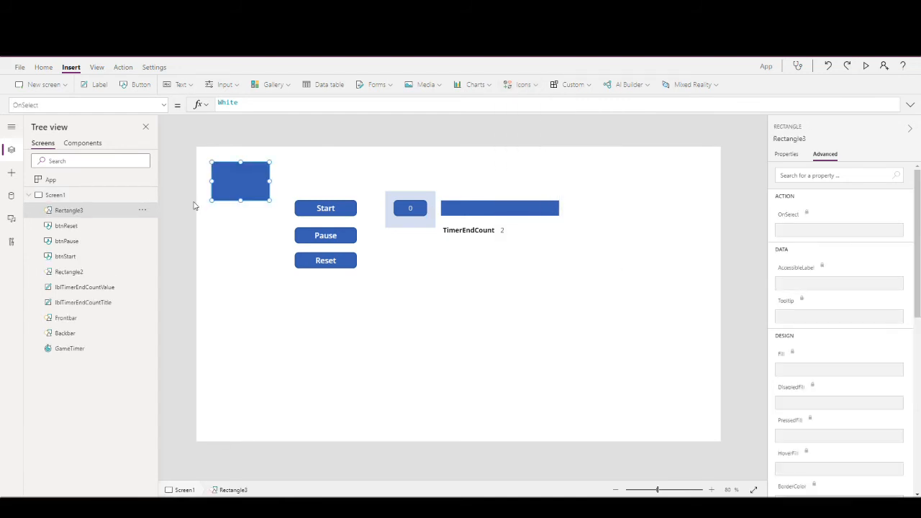
{"action": "left_click_drag", "start_coordinate": [231, 185], "coordinate": [555, 325]}
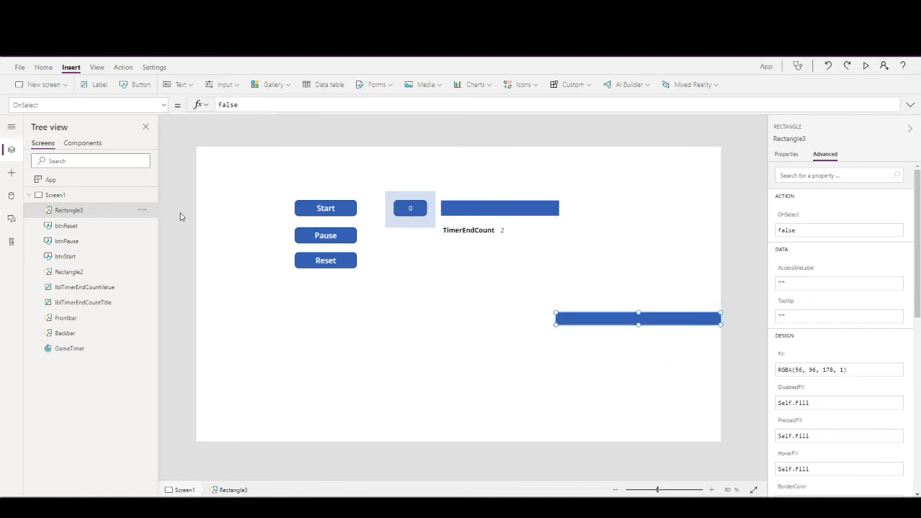
Rename the new rectangle as Platform.
{"action": "double_click", "coordinate": [69, 212]}
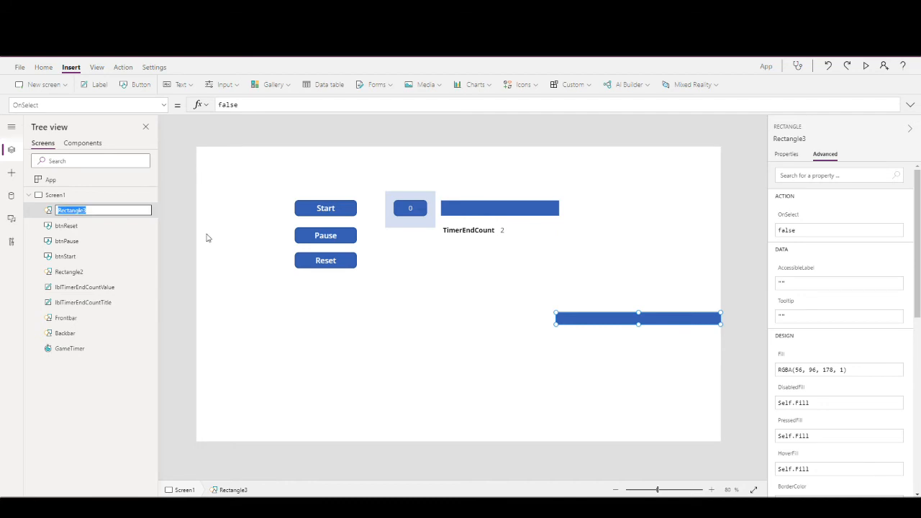
{"action": "type", "text": "Platform"}
{"action": "key", "text": "Return"}
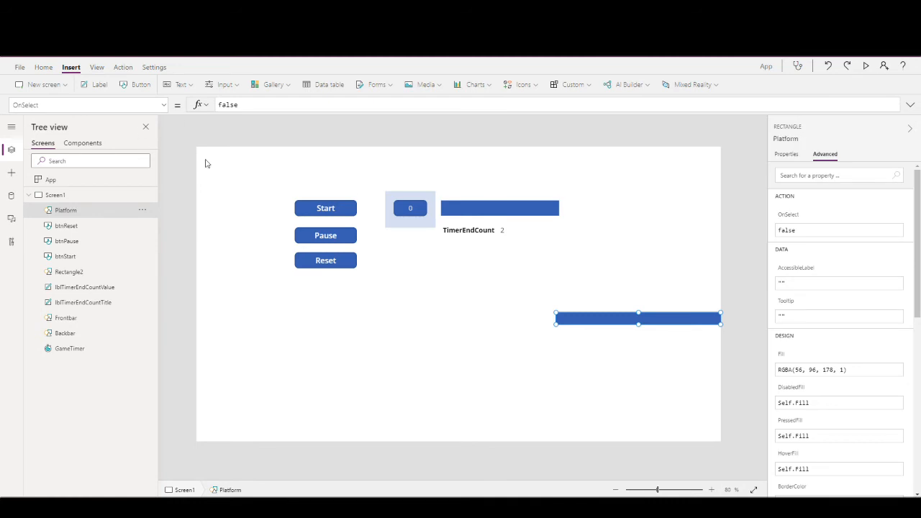
Append UpdateContext({Xpos:Xpos-20}) to GameTimer's OnTimerEnd formula, separated from the TimerEndCount update by a semicolon.
{"action": "left_click", "coordinate": [80, 348]}
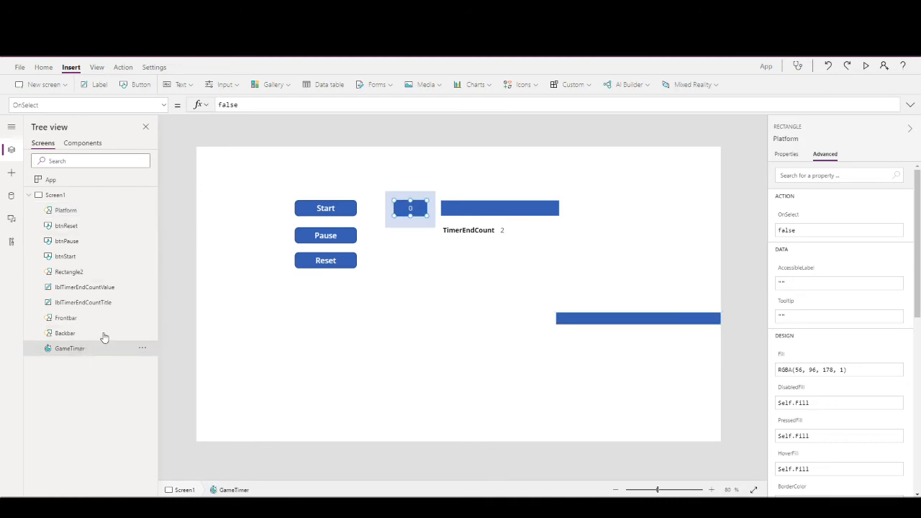
{"action": "left_click", "coordinate": [154, 105]}
{"action": "scroll", "coordinate": [115, 191], "scroll_direction": "down", "scroll_amount": 6}
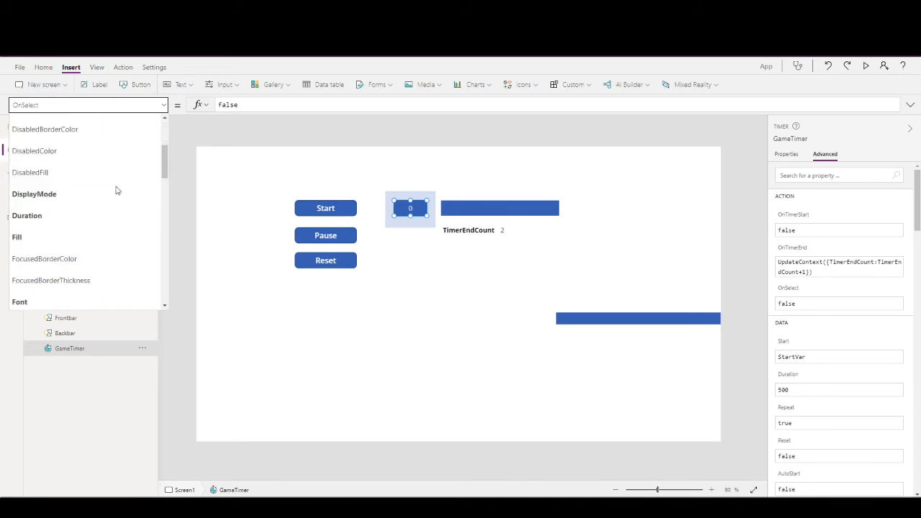
{"action": "scroll", "coordinate": [75, 150], "scroll_direction": "up", "scroll_amount": 2}
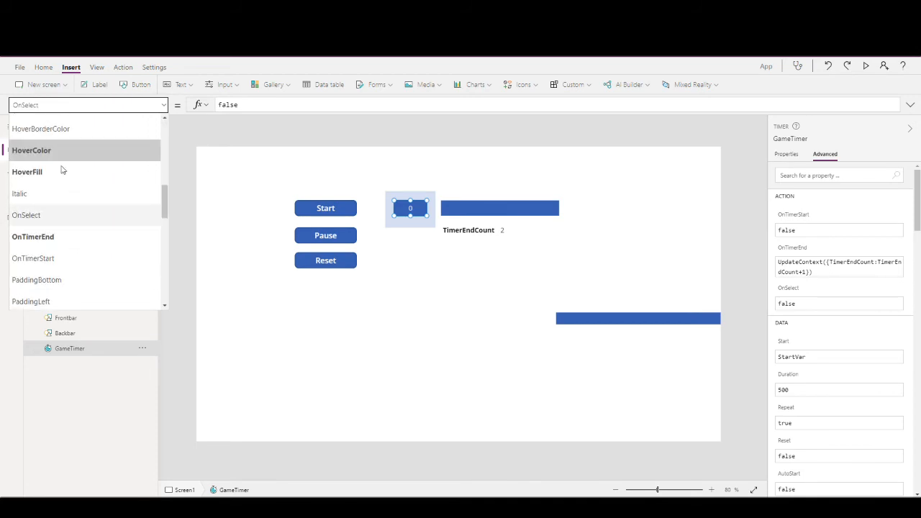
{"action": "left_click", "coordinate": [72, 236]}
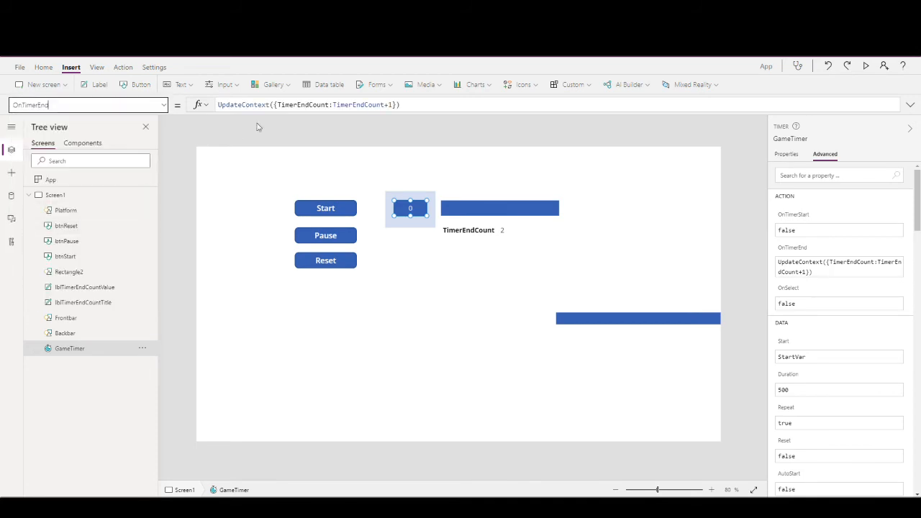
{"action": "left_click", "coordinate": [412, 105]}
{"action": "type", "text": ";"}
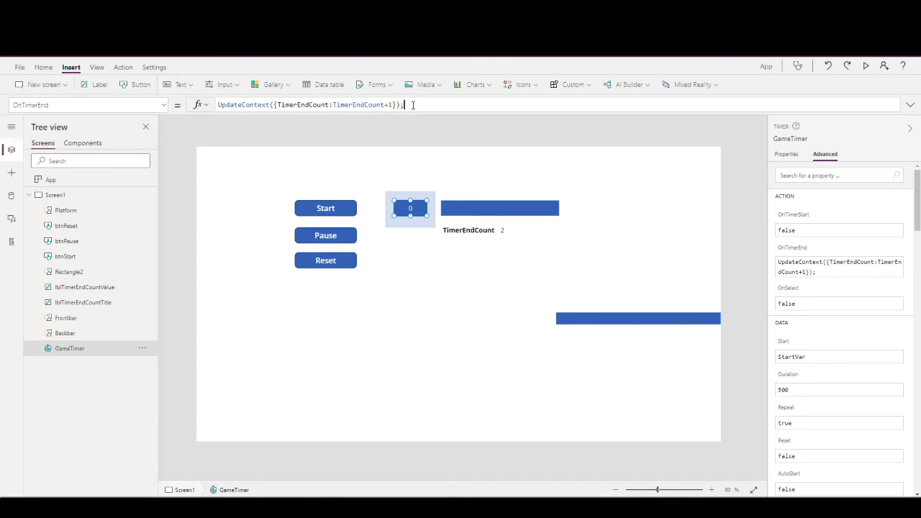
{"action": "type", "text": "UpdateCon"}
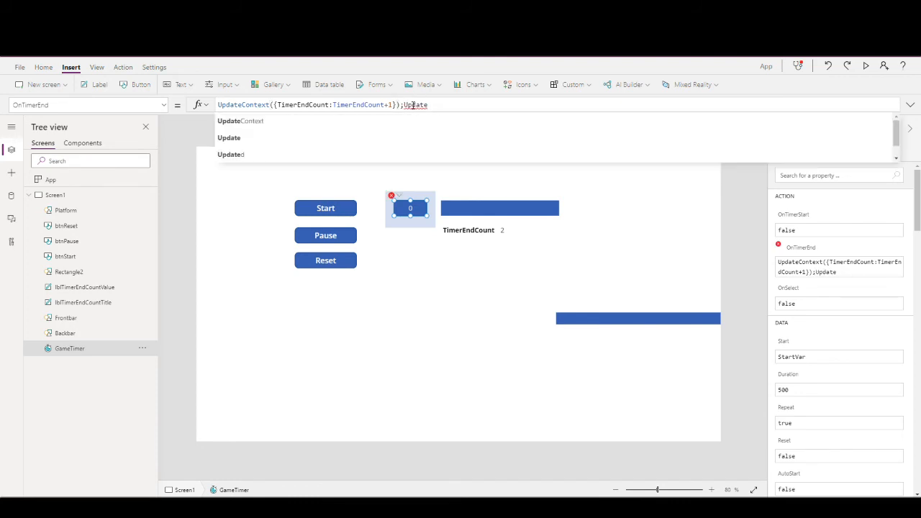
{"action": "type", "text": "text("}
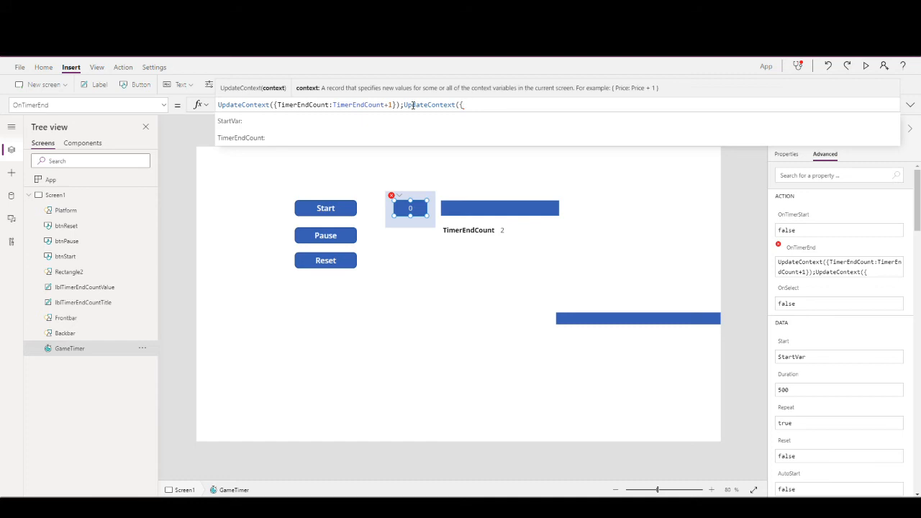
{"action": "type", "text": "{Xpos"}
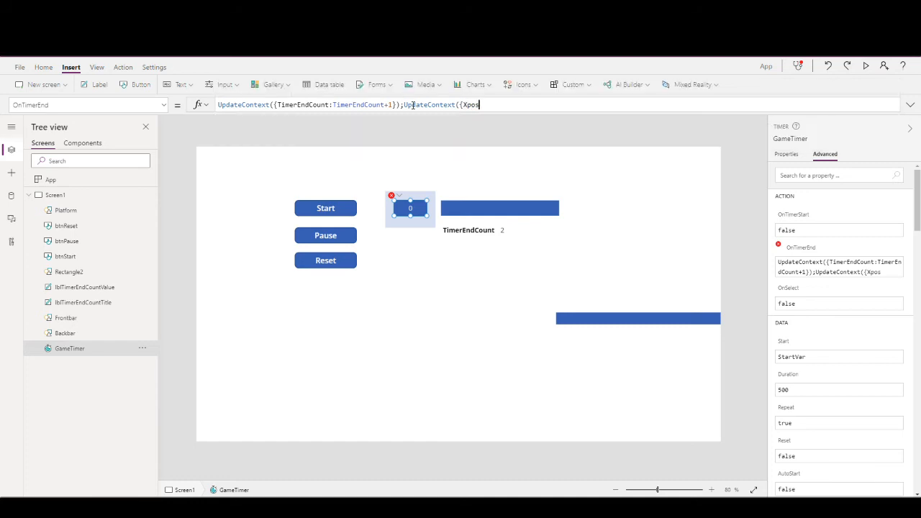
{"action": "type", "text": ":Xpos-20})"}
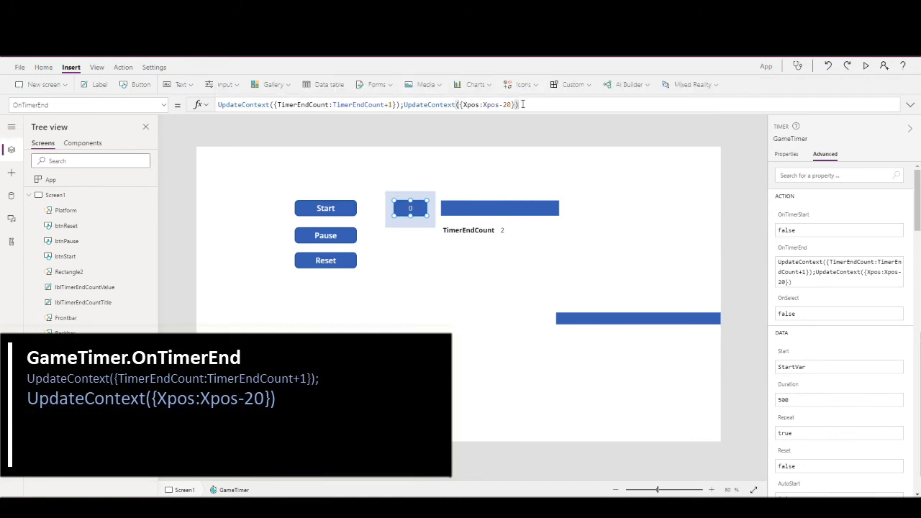
{"action": "left_click_drag", "start_coordinate": [404, 105], "coordinate": [519, 105]}
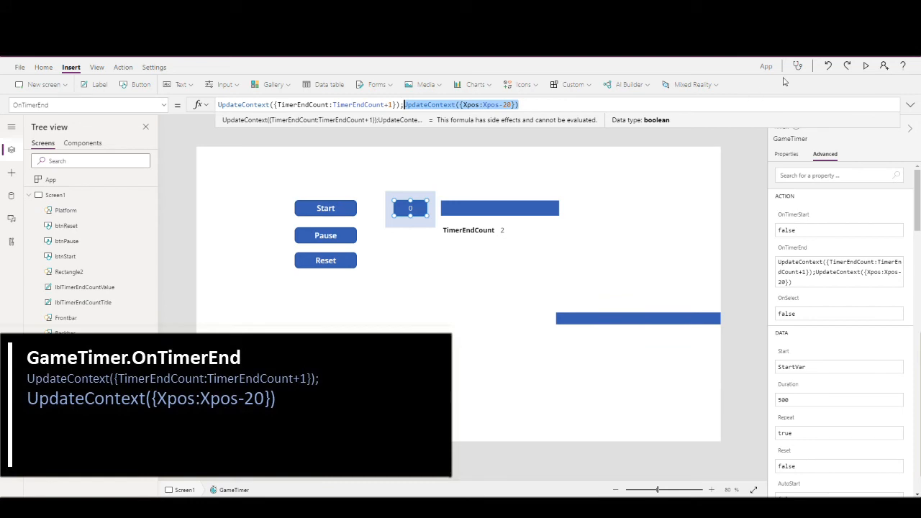
Set the X property of the Platform rectangle to the variable Xpos.
{"action": "left_click", "coordinate": [582, 320]}
{"action": "left_click", "coordinate": [90, 105]}
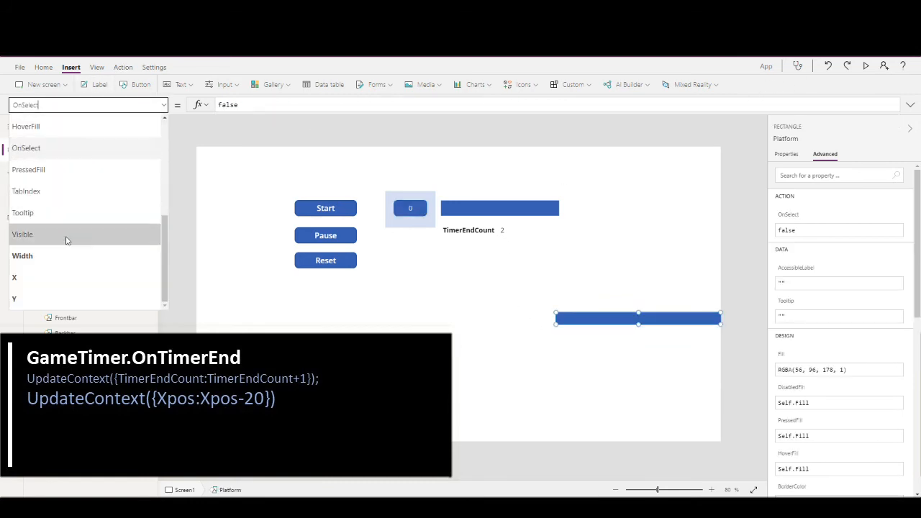
{"action": "left_click", "coordinate": [70, 275]}
{"action": "double_click", "coordinate": [224, 105]}
{"action": "type", "text": "Xpos"}
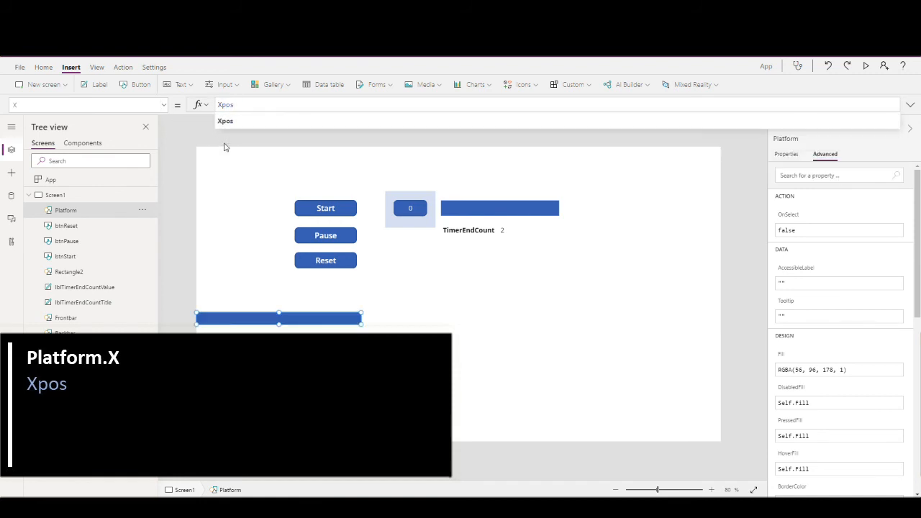
{"action": "left_click", "coordinate": [182, 126]}
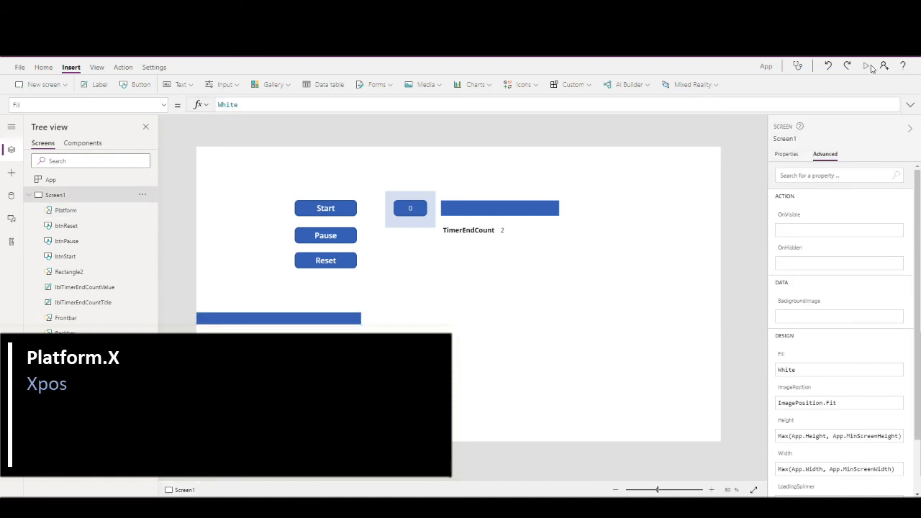
Preview the app, start the timer to test the platform's movement, and return to editing the screen.
{"action": "left_click", "coordinate": [871, 68]}
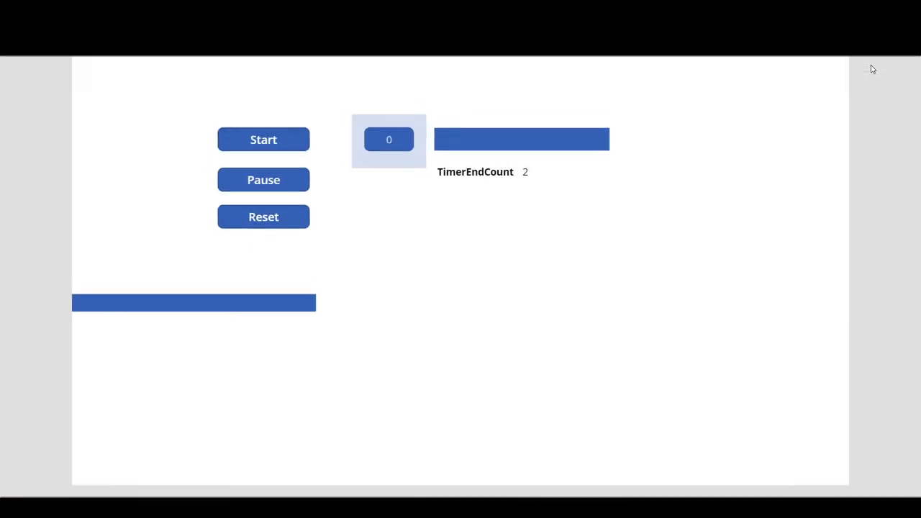
{"action": "left_click", "coordinate": [249, 132]}
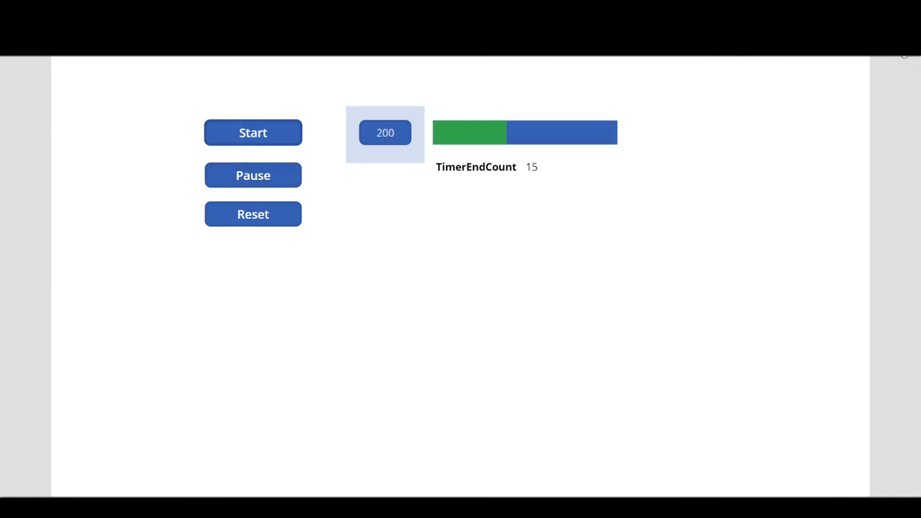
{"action": "left_click", "coordinate": [911, 58]}
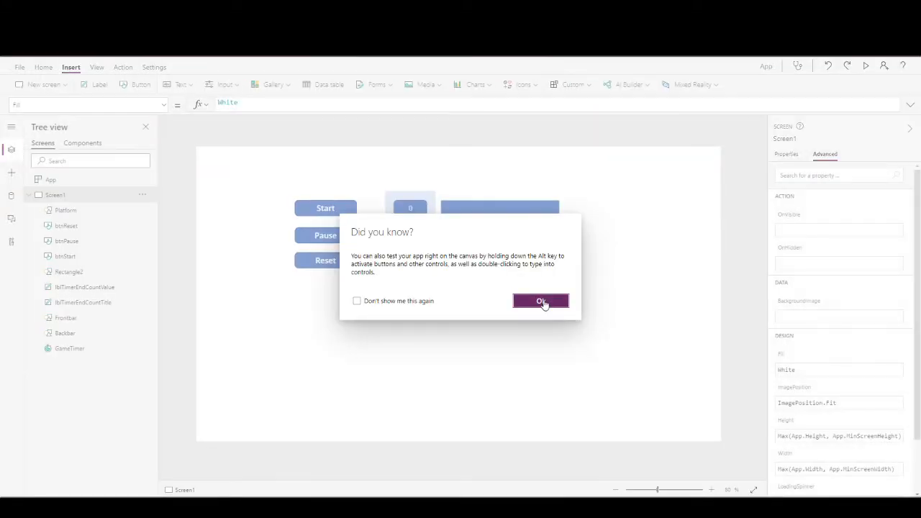
{"action": "left_click", "coordinate": [541, 301]}
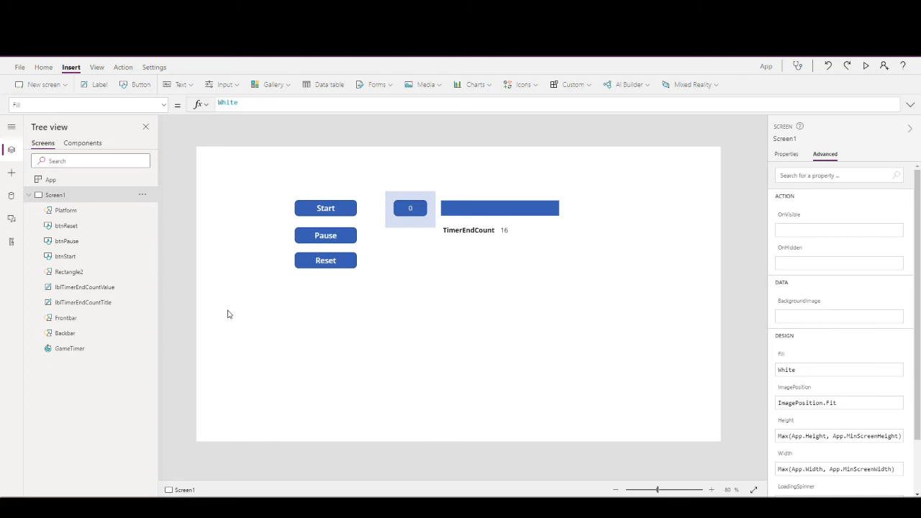
In GameTimer's OnTimerEnd formula, move the Xpos update onto its own line with a blank line above it.
{"action": "left_click", "coordinate": [93, 215]}
{"action": "left_click", "coordinate": [84, 352]}
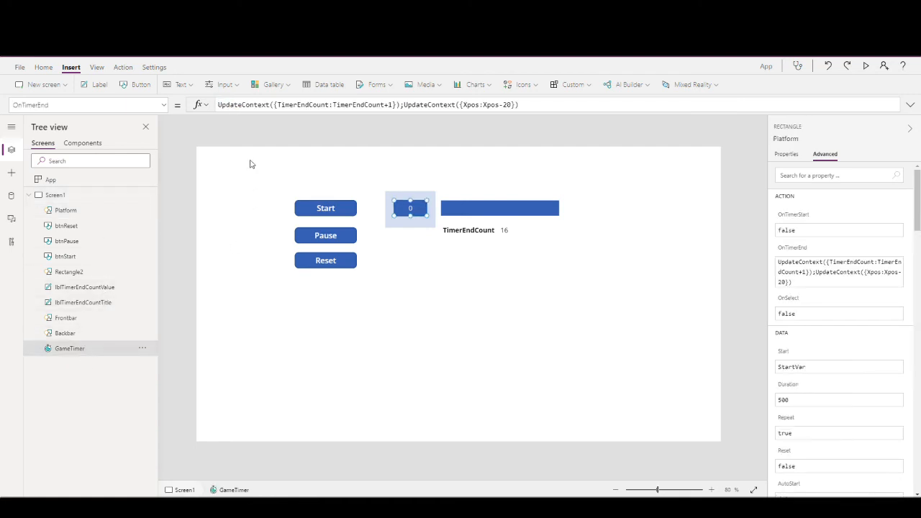
{"action": "left_click", "coordinate": [255, 107]}
{"action": "left_click", "coordinate": [403, 105]}
{"action": "key", "text": "shift+Return"}
{"action": "key", "text": "shift+Return"}
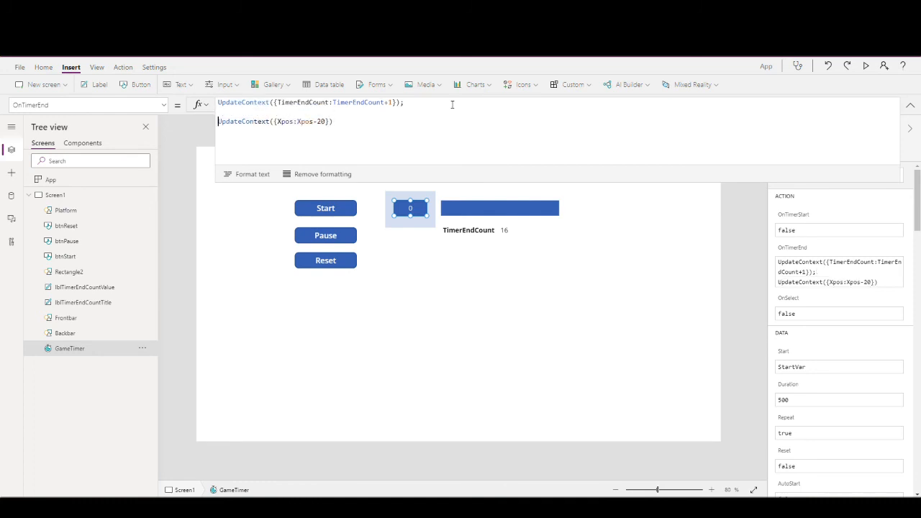
Copy the UpdateContext({Xpos:Xpos-20}) statement within the OnTimerEnd formula and place the insertion point on the blank line above it.
{"action": "key", "text": "Right"}
{"action": "key", "text": "Right"}
{"action": "key", "text": "Right"}
{"action": "key", "text": "Right"}
{"action": "key", "text": "Right"}
{"action": "key", "text": "Right"}
{"action": "key", "text": "Right"}
{"action": "key", "text": "Right"}
{"action": "key", "text": "Right"}
{"action": "key", "text": "Right"}
{"action": "key", "text": "Right"}
{"action": "key", "text": "Right"}
{"action": "key", "text": "Right"}
{"action": "key", "text": "Right"}
{"action": "key", "text": "Right"}
{"action": "key", "text": "Right"}
{"action": "key", "text": "Right"}
{"action": "key", "text": "Right"}
{"action": "key", "text": "Right"}
{"action": "key", "text": "Right"}
{"action": "key", "text": "Right"}
{"action": "key", "text": "Right"}
{"action": "key", "text": "shift+Left"}
{"action": "key", "text": "shift+Left"}
{"action": "key", "text": "shift+Left"}
{"action": "key", "text": "shift+Left"}
{"action": "key", "text": "shift+Left"}
{"action": "key", "text": "shift+Left"}
{"action": "key", "text": "shift+Left"}
{"action": "key", "text": "shift+Left"}
{"action": "key", "text": "shift+Left"}
{"action": "key", "text": "shift+Left"}
{"action": "key", "text": "ctrl+shift+Left"}
{"action": "key", "text": "ctrl+shift+Left"}
{"action": "key", "text": "ctrl+shift+Left"}
{"action": "key", "text": "ctrl+shift+Left"}
{"action": "key", "text": "ctrl+shift+Right"}
{"action": "key", "text": "ctrl+shift+Left"}
{"action": "key", "text": "ctrl+c"}
{"action": "key", "text": "Escape"}
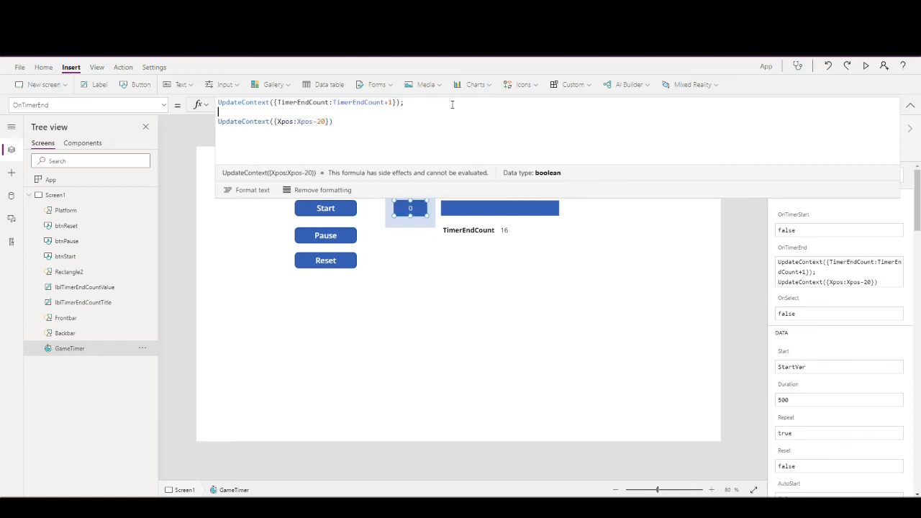
Wrap the Xpos update in an If with condition Xpos<0-Platform.Width, using UpdateContext({Xpos:Screen1.Width}) when true and UpdateContext({Xpos:Xpos-20}) otherwise.
{"action": "type", "text": "("}
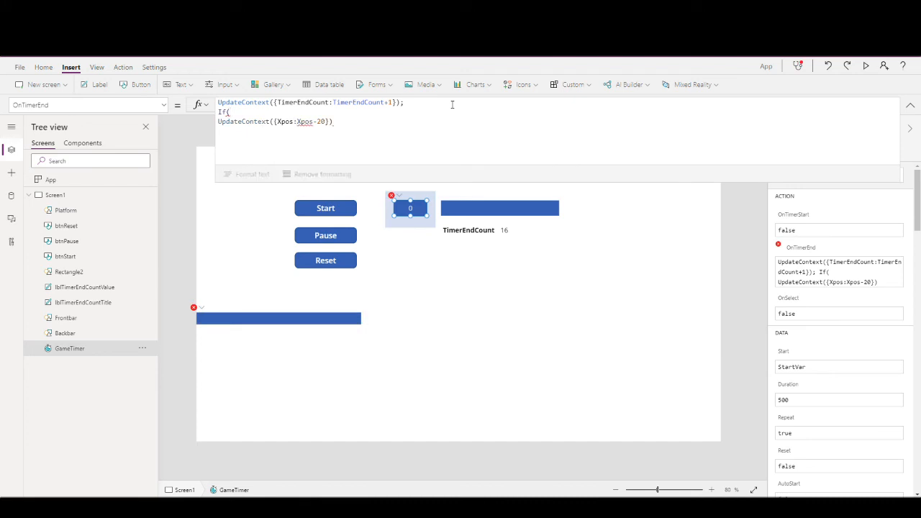
{"action": "type", "text": "Xpos<"}
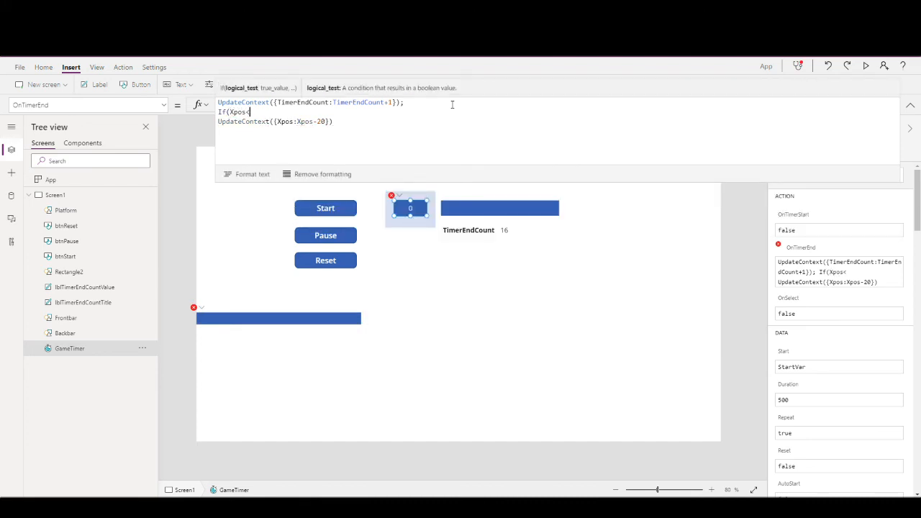
{"action": "type", "text": "0,P"}
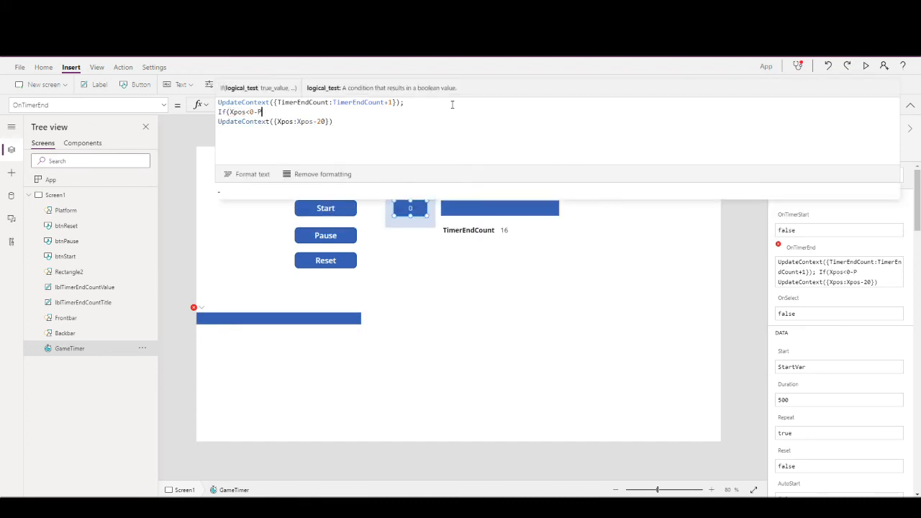
{"action": "type", "text": "latform.Width,"}
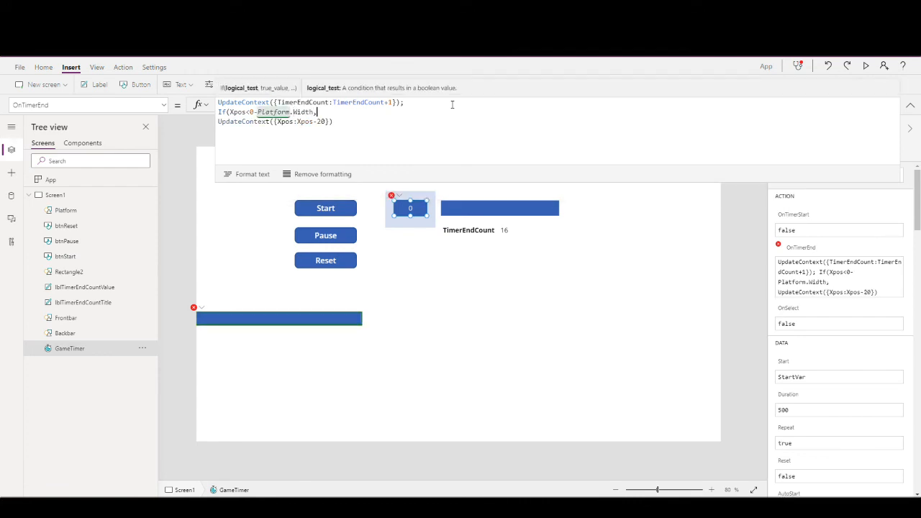
{"action": "key", "text": "shift+Return"}
{"action": "key", "text": "ctrl+v"}
{"action": "type", "text": ","}
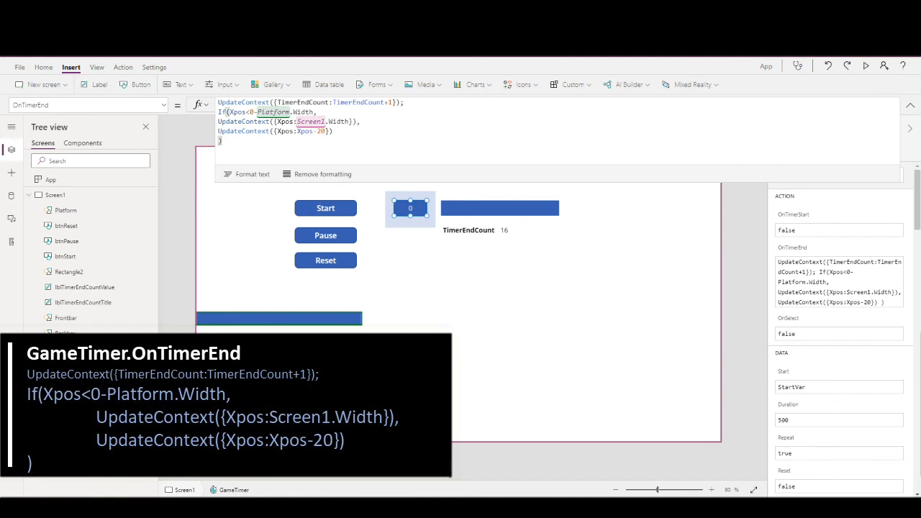
Set GameTimer's Duration to 50 and deselect the timer.
{"action": "left_click", "coordinate": [135, 106]}
{"action": "scroll", "coordinate": [65, 216], "scroll_direction": "up", "scroll_amount": 3}
{"action": "left_click", "coordinate": [58, 235]}
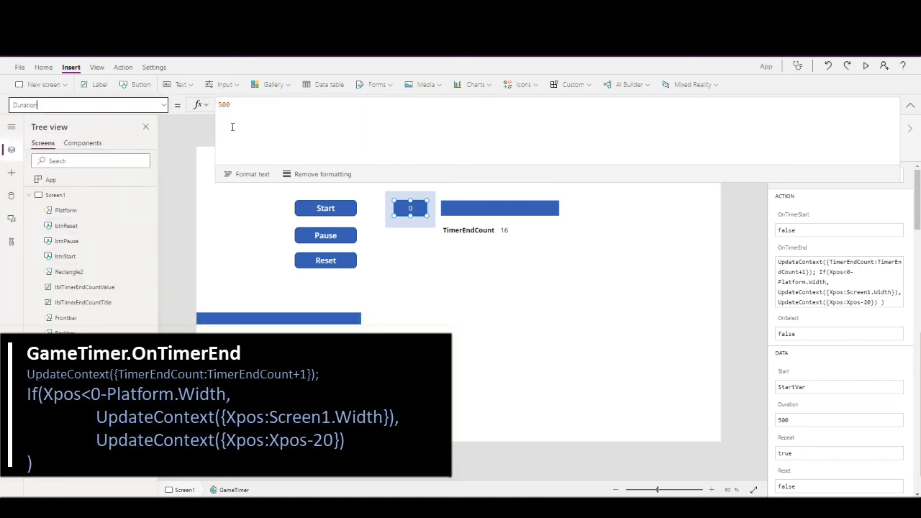
{"action": "left_click", "coordinate": [247, 105]}
{"action": "key", "text": "BackSpace"}
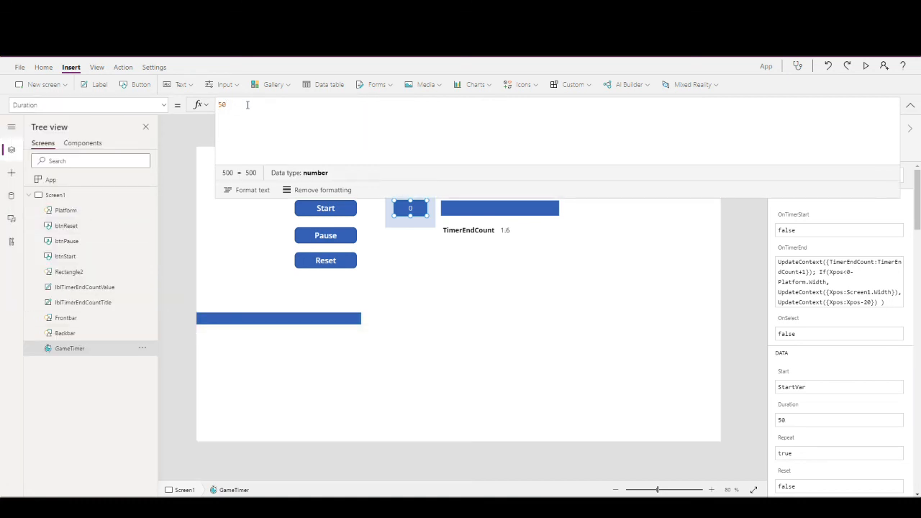
{"action": "left_click", "coordinate": [199, 136]}
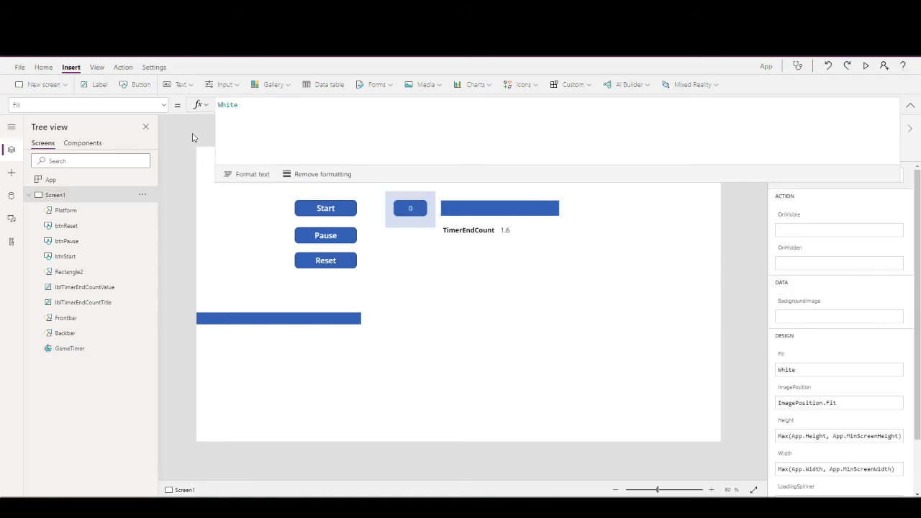
Preview the app, test the looping platform with the timer running, pause it, and return to editing the screen.
{"action": "left_click", "coordinate": [865, 65]}
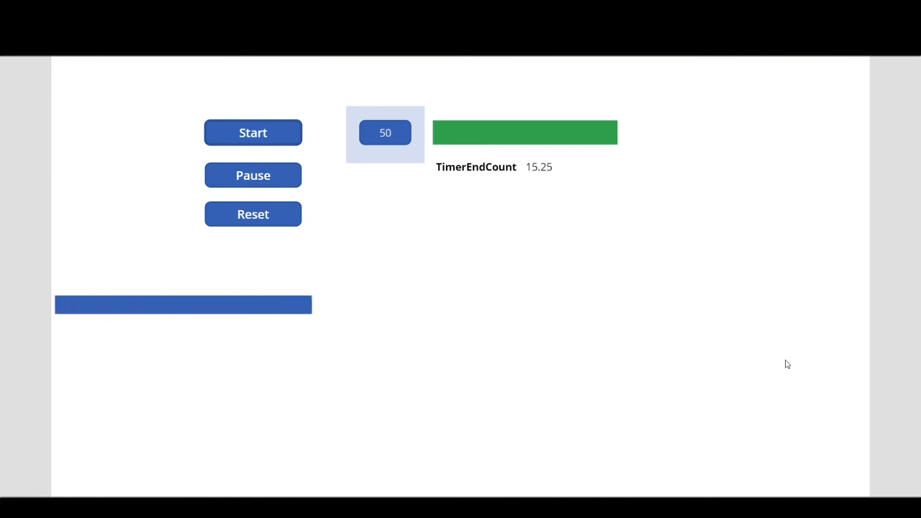
{"action": "left_click", "coordinate": [267, 182]}
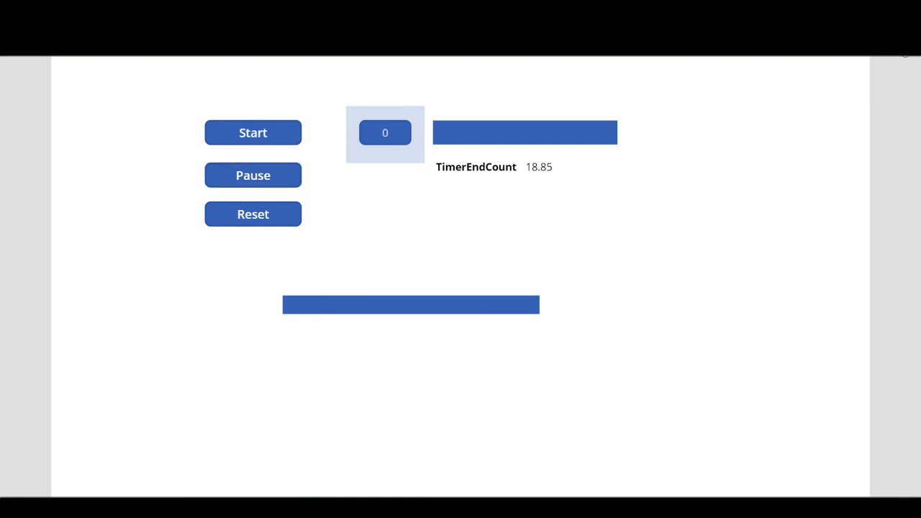
{"action": "key", "text": "Escape"}
{"action": "left_click", "coordinate": [541, 300]}
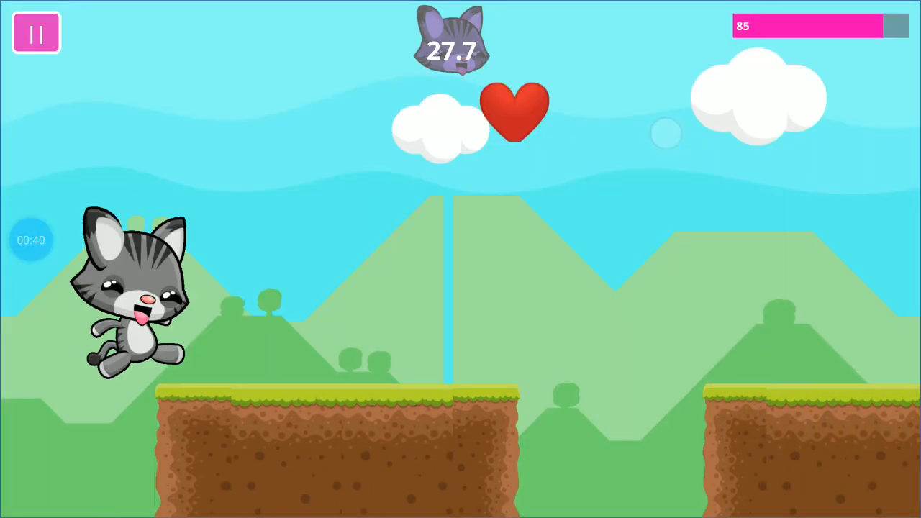
{"action": "left_click", "coordinate": [516, 214]}
{"action": "left_click", "coordinate": [425, 292]}
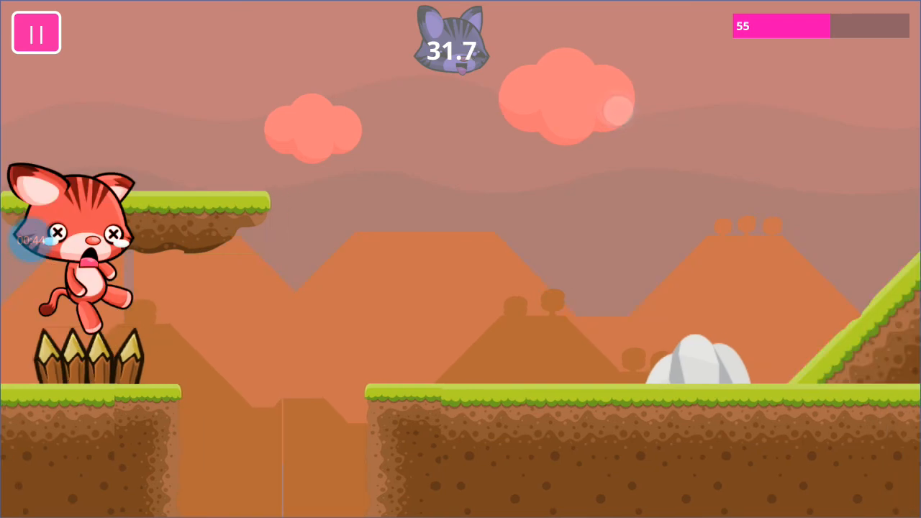
{"action": "left_click", "coordinate": [618, 111]}
{"action": "left_click", "coordinate": [718, 23]}
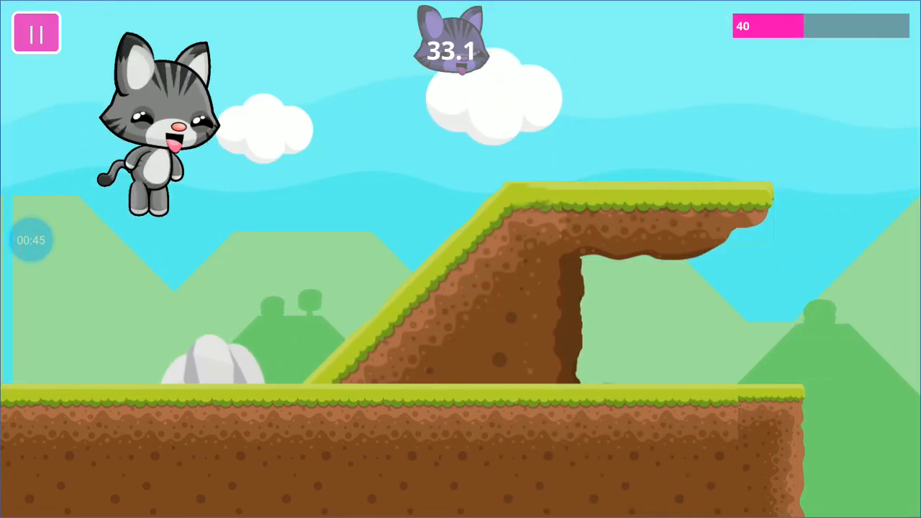
{"action": "left_click", "coordinate": [607, 206]}
{"action": "left_click", "coordinate": [751, 98]}
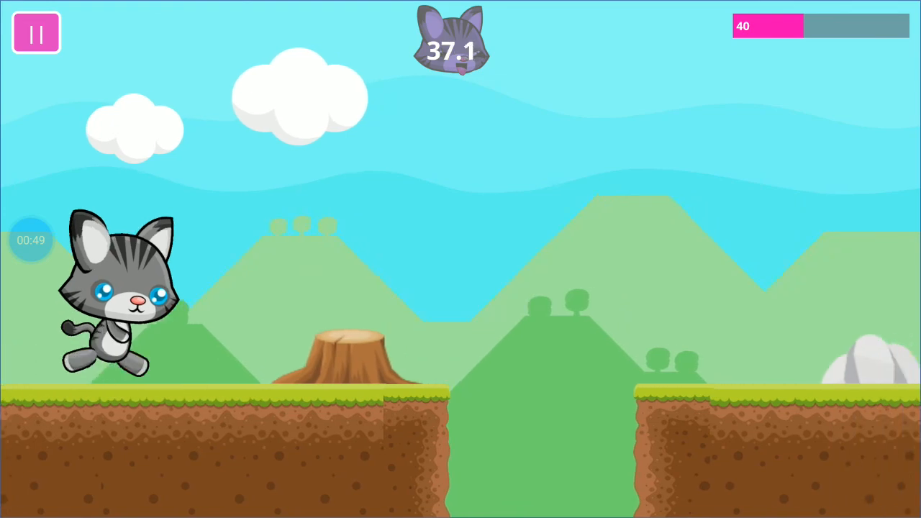
{"action": "left_click", "coordinate": [771, 158]}
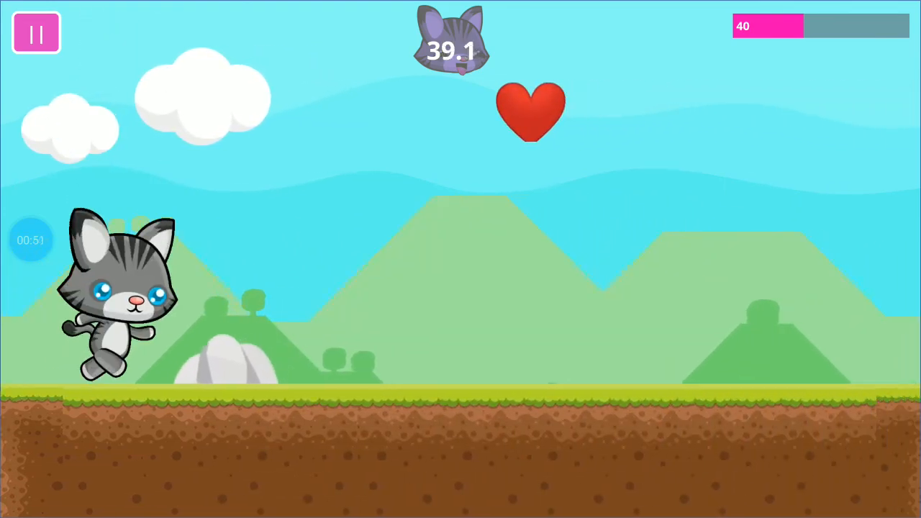
{"action": "left_click", "coordinate": [643, 144]}
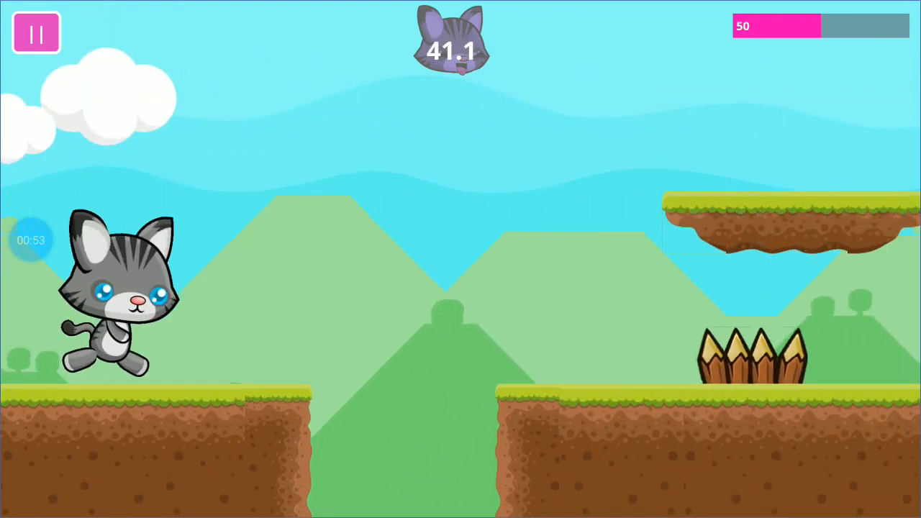
{"action": "left_click", "coordinate": [801, 85]}
{"action": "left_click", "coordinate": [576, 267]}
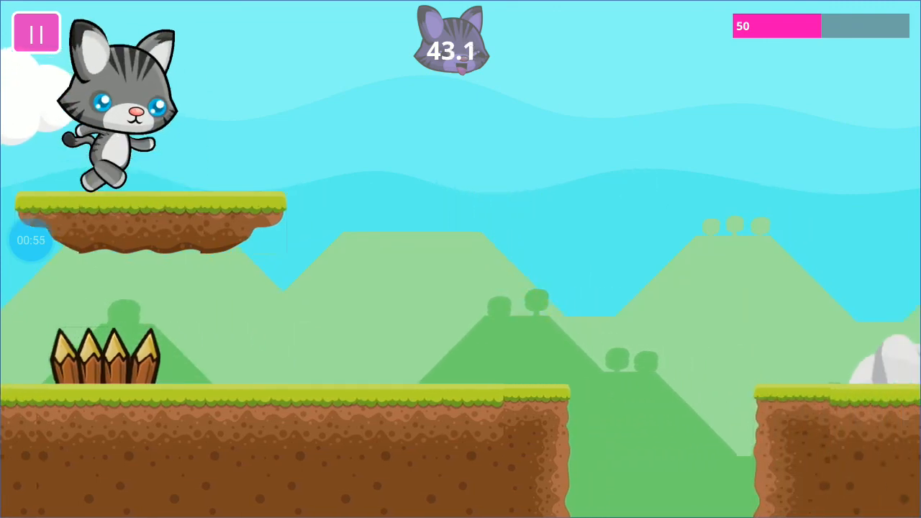
{"action": "left_click", "coordinate": [691, 173]}
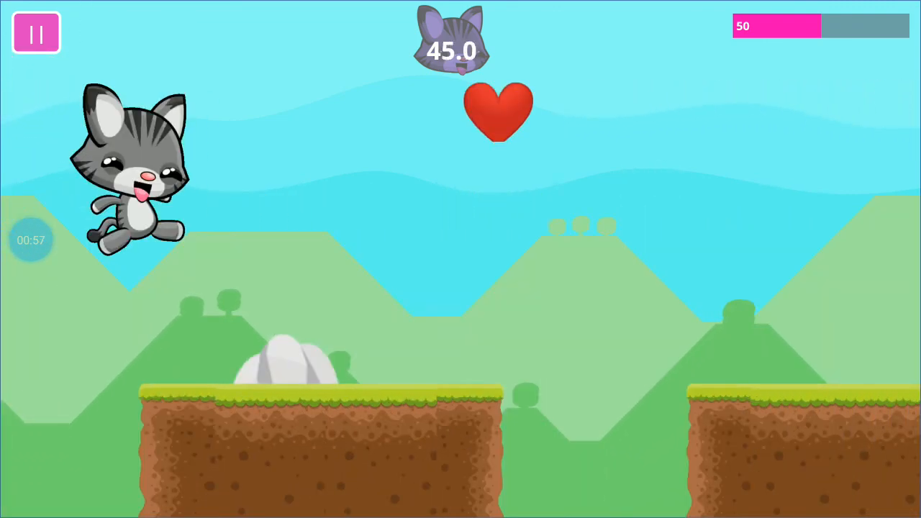
{"action": "left_click", "coordinate": [623, 177]}
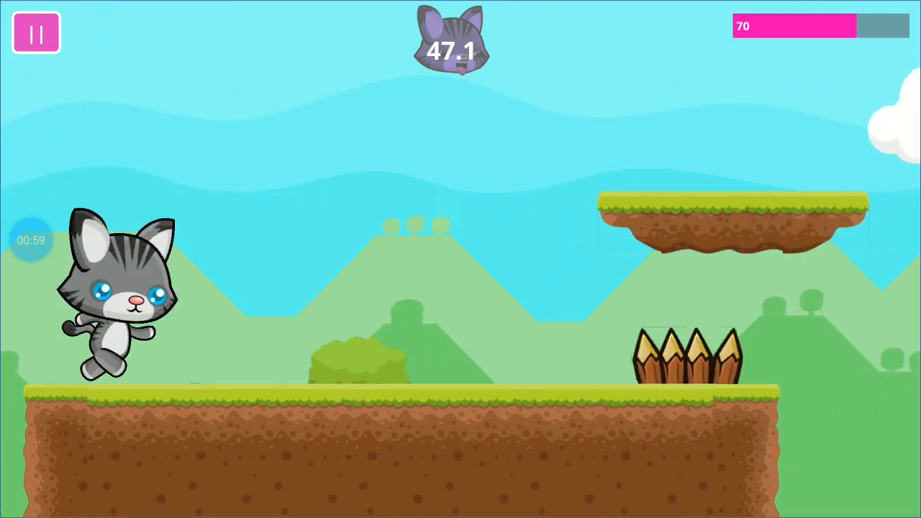
{"action": "left_click", "coordinate": [576, 267]}
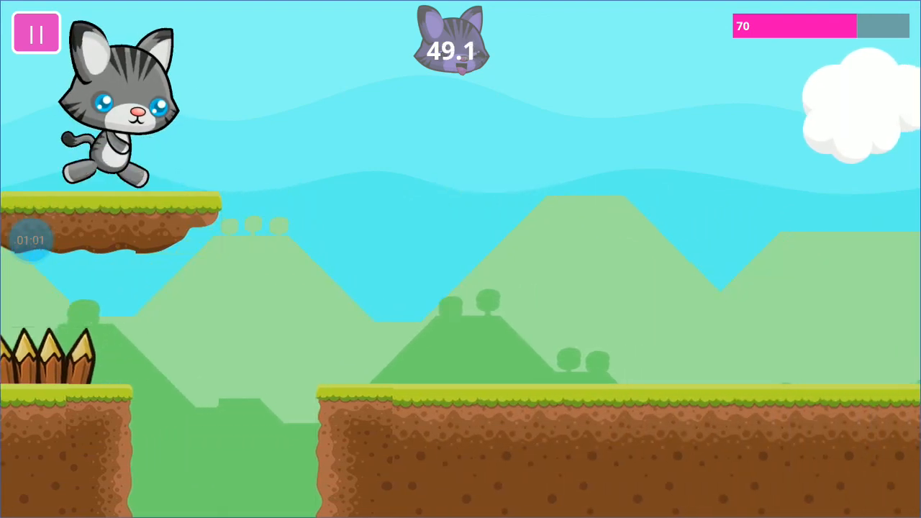
{"action": "left_click", "coordinate": [576, 267]}
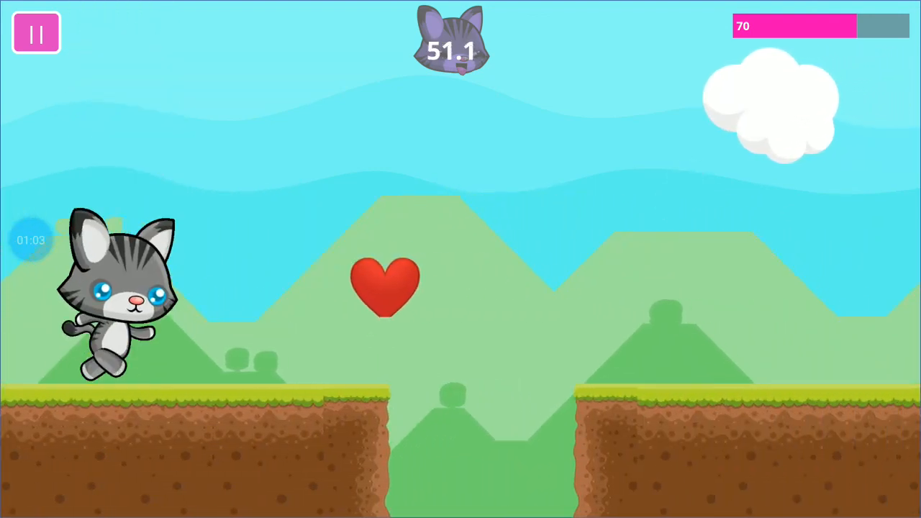
{"action": "left_click", "coordinate": [615, 299]}
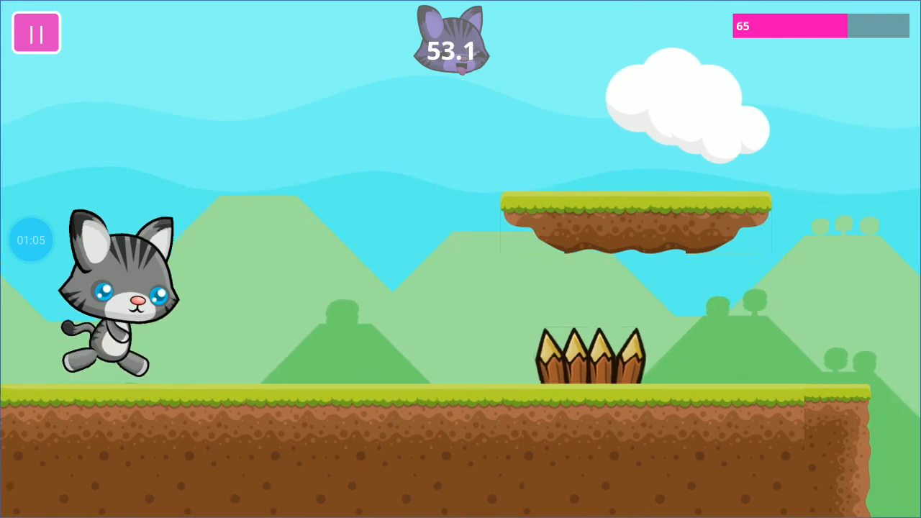
{"action": "left_click", "coordinate": [699, 209]}
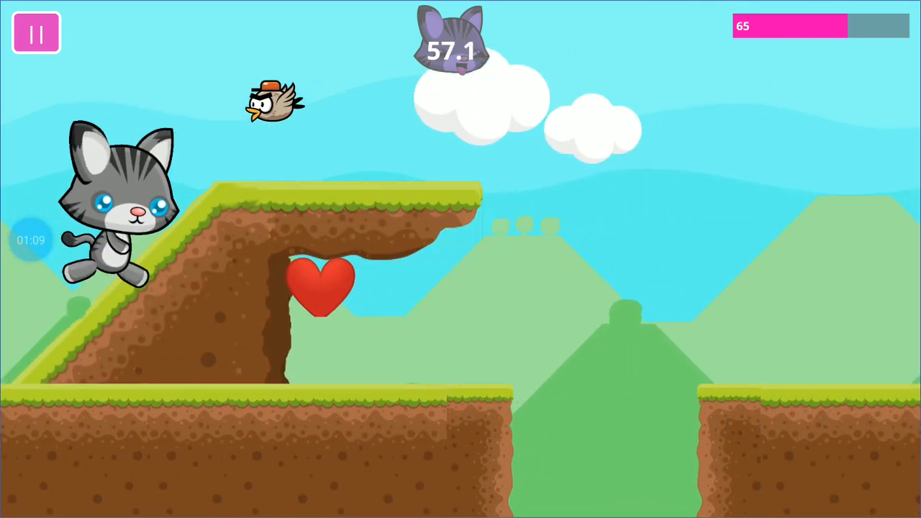
{"action": "left_click", "coordinate": [713, 127]}
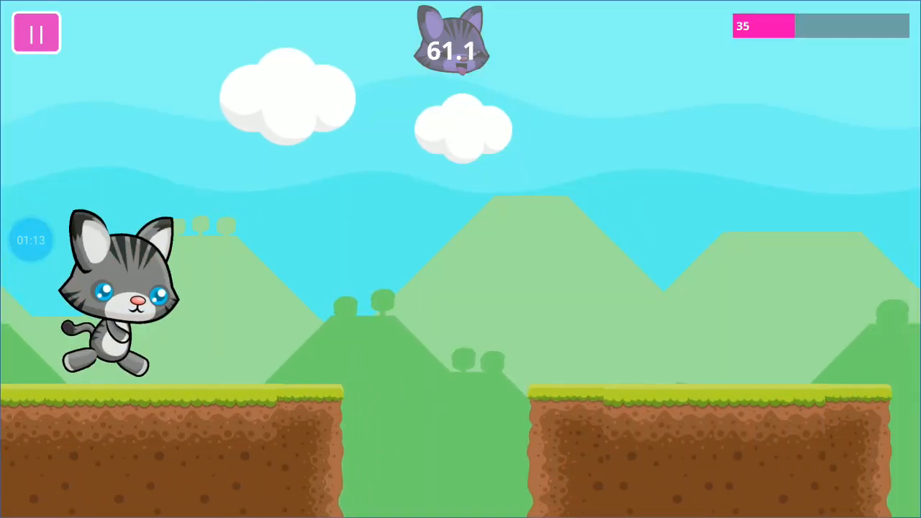
{"action": "left_click", "coordinate": [650, 357]}
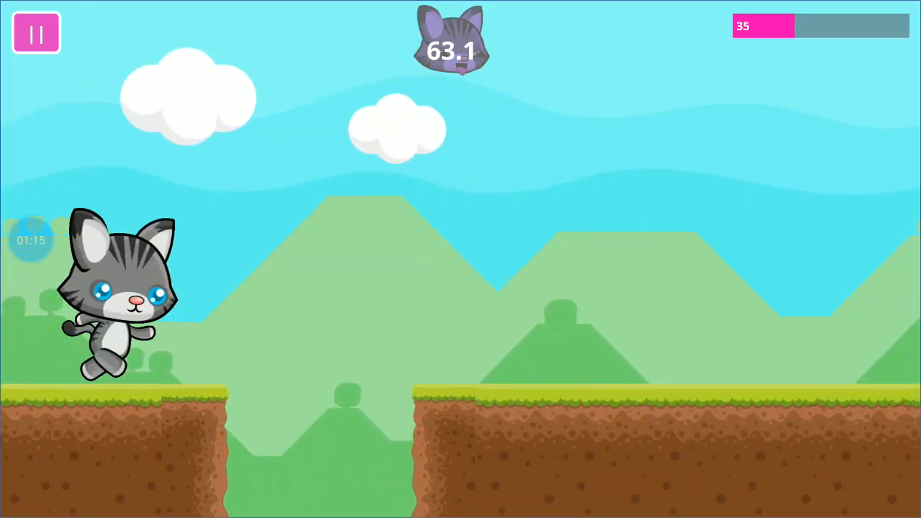
{"action": "left_click", "coordinate": [735, 210]}
{"action": "left_click", "coordinate": [597, 161]}
{"action": "left_click", "coordinate": [625, 123]}
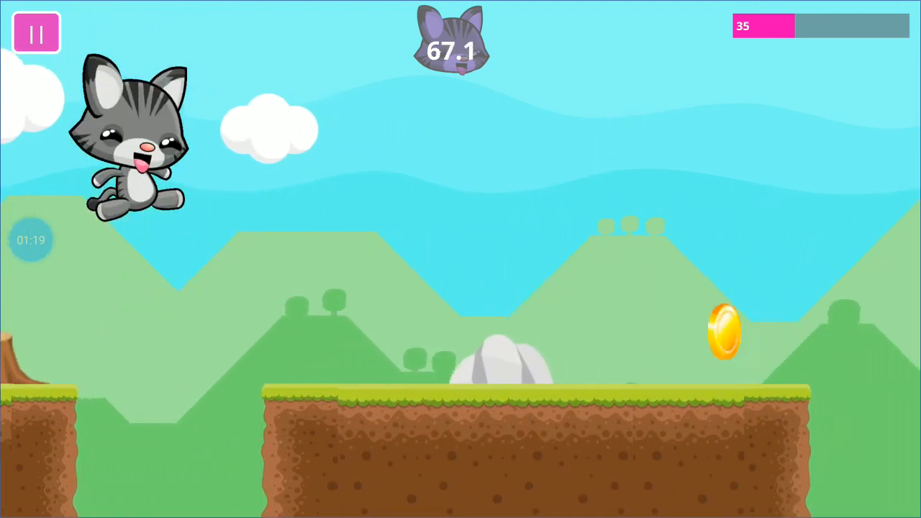
{"action": "left_click", "coordinate": [653, 225]}
{"action": "left_click", "coordinate": [522, 327]}
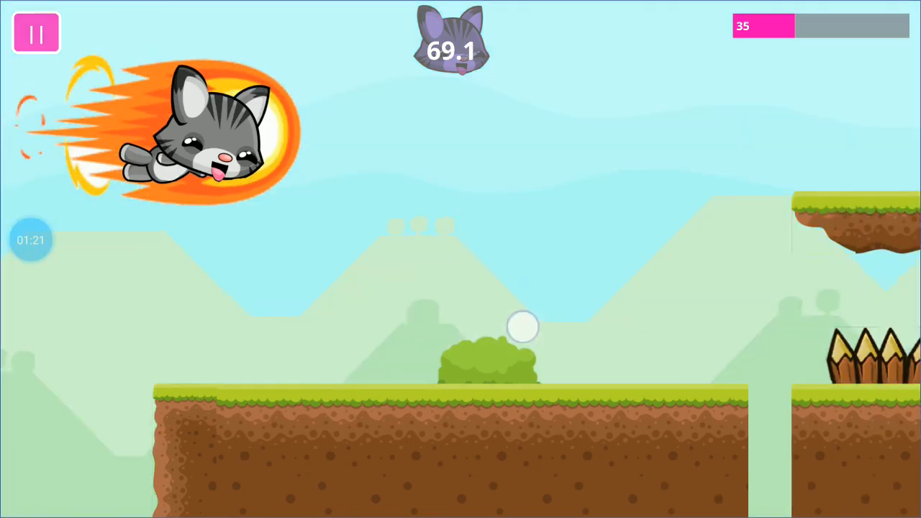
{"action": "left_click", "coordinate": [537, 296]}
{"action": "left_click", "coordinate": [588, 192]}
{"action": "left_click", "coordinate": [608, 256]}
{"action": "left_click", "coordinate": [650, 243]}
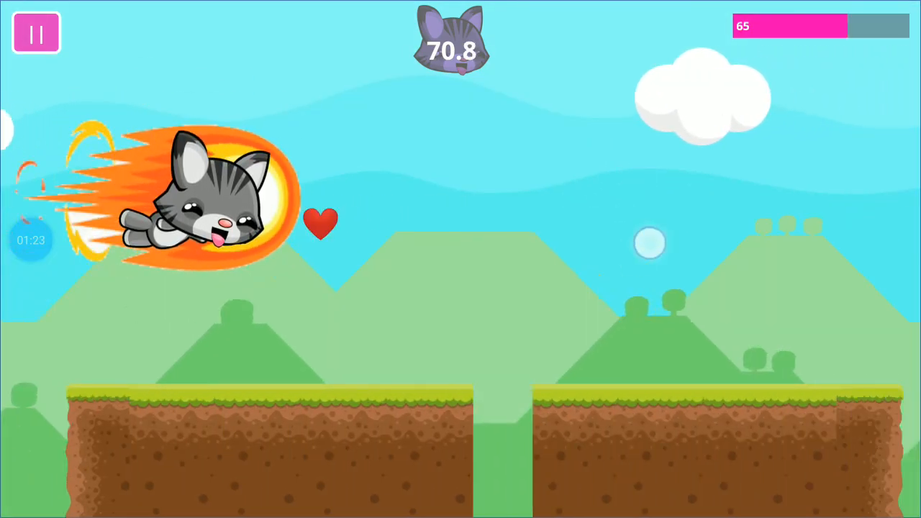
{"action": "left_click", "coordinate": [605, 362]}
{"action": "left_click", "coordinate": [763, 161]}
{"action": "left_click", "coordinate": [622, 357]}
{"action": "left_click", "coordinate": [744, 194]}
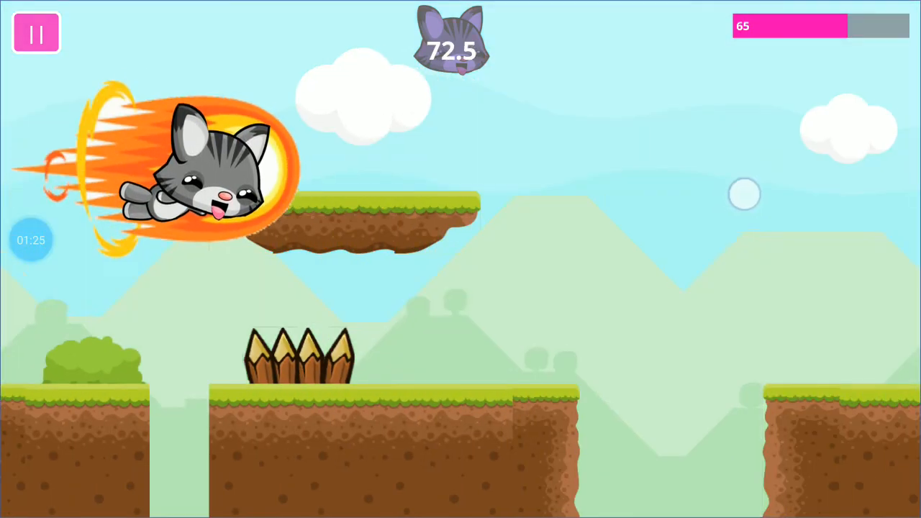
{"action": "left_click", "coordinate": [763, 184]}
{"action": "left_click", "coordinate": [715, 161]}
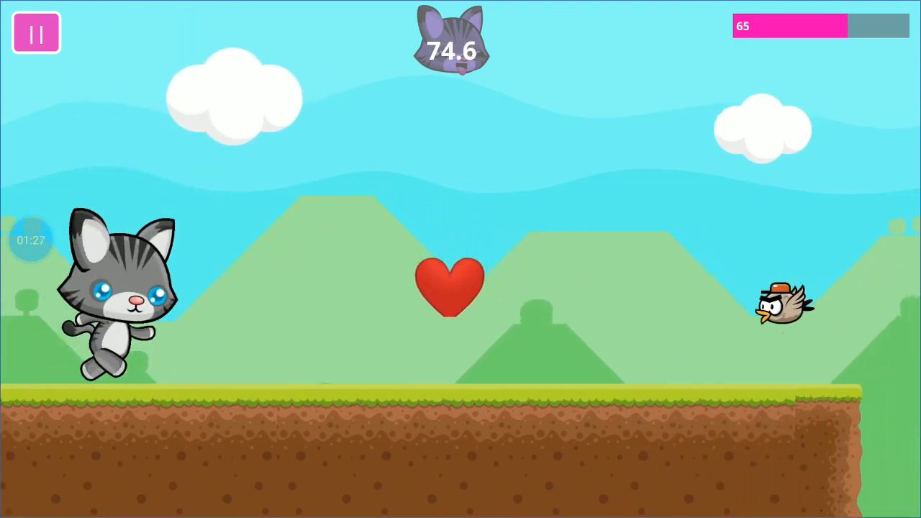
{"action": "left_click", "coordinate": [677, 288]}
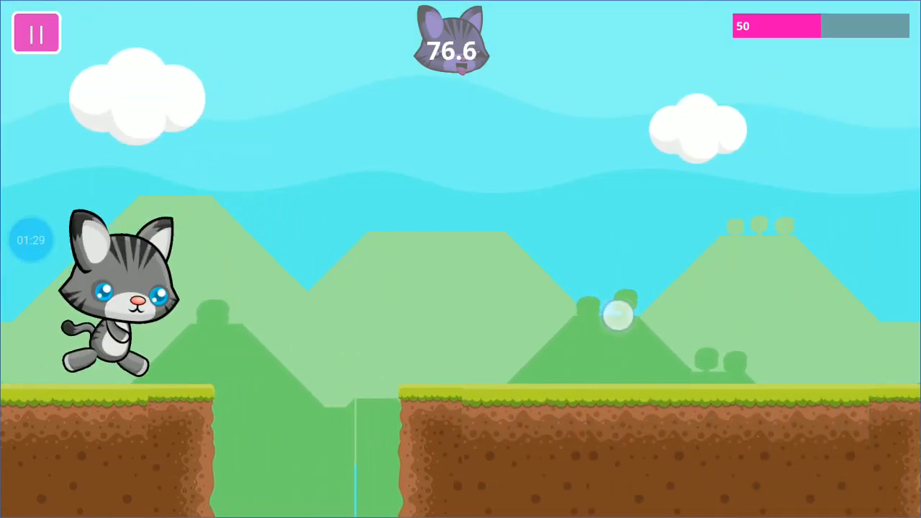